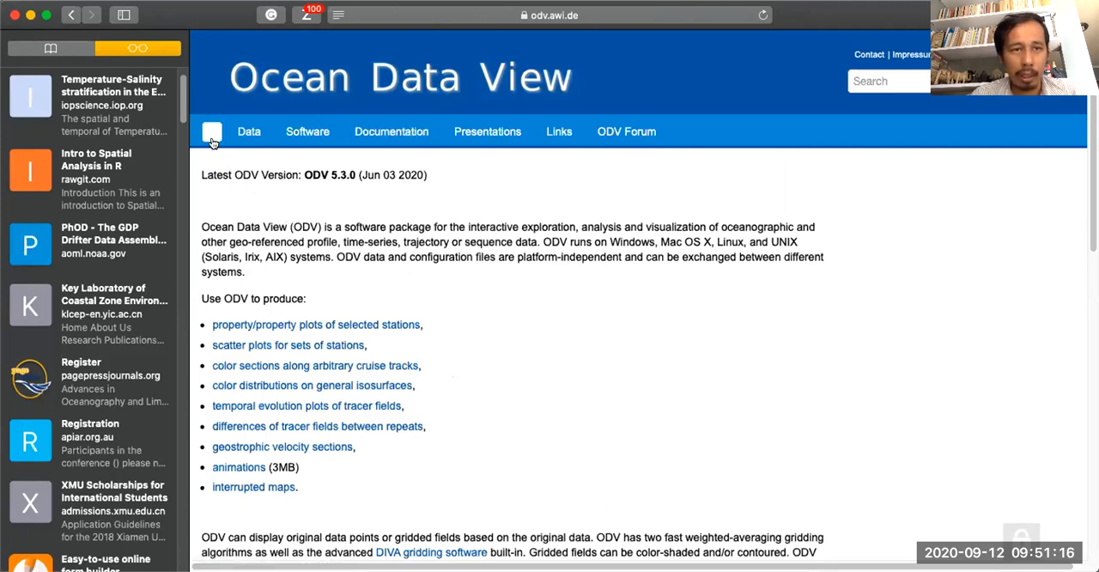
Examine the Ocean Data View home page's site sections, latest version and list of plot types it can produce.
{"action": "mouse_move", "coordinate": [245, 137]}
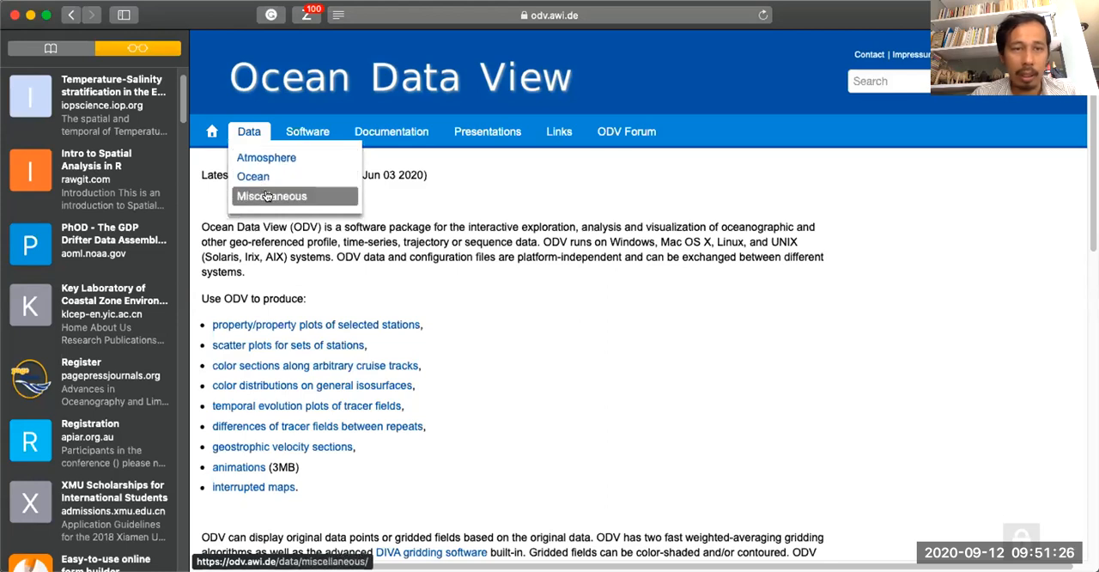
{"action": "mouse_move", "coordinate": [313, 134]}
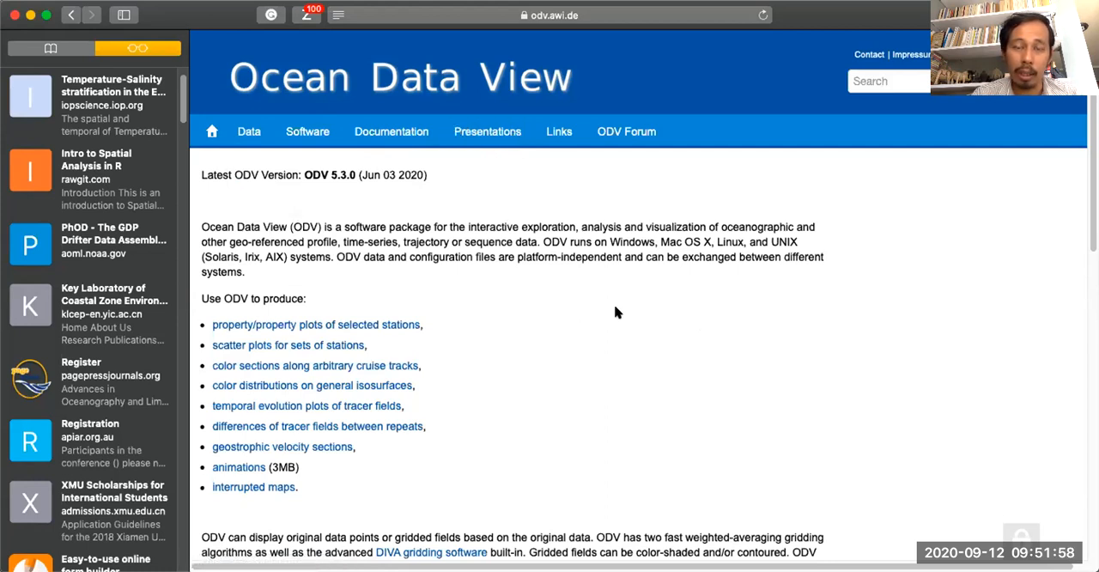
{"action": "mouse_move", "coordinate": [616, 137]}
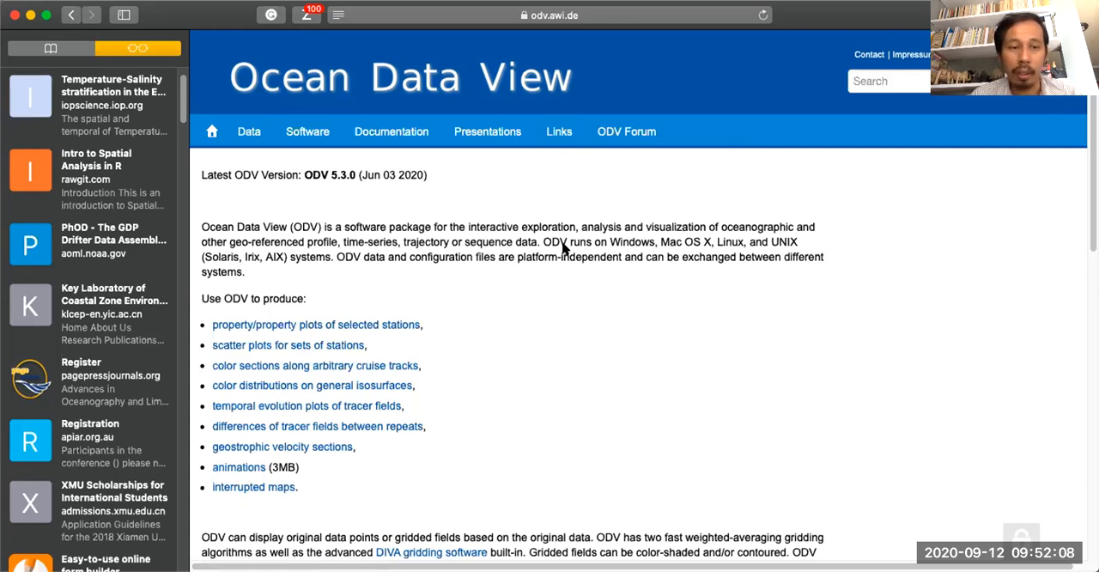
{"action": "scroll", "coordinate": [467, 276], "scroll_direction": "down", "scroll_amount": 2}
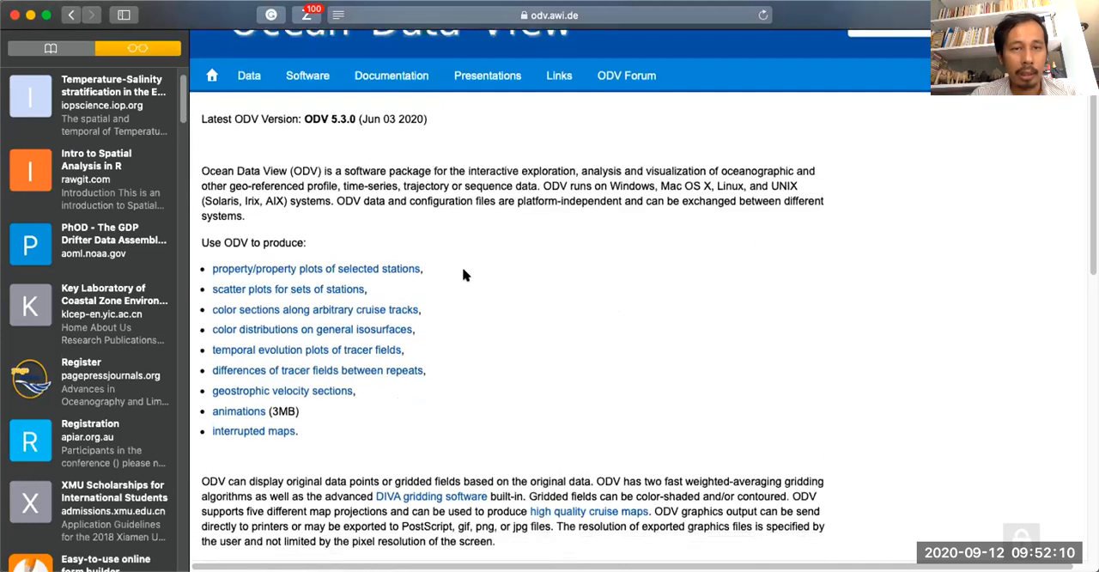
{"action": "scroll", "coordinate": [465, 273], "scroll_direction": "down", "scroll_amount": 1}
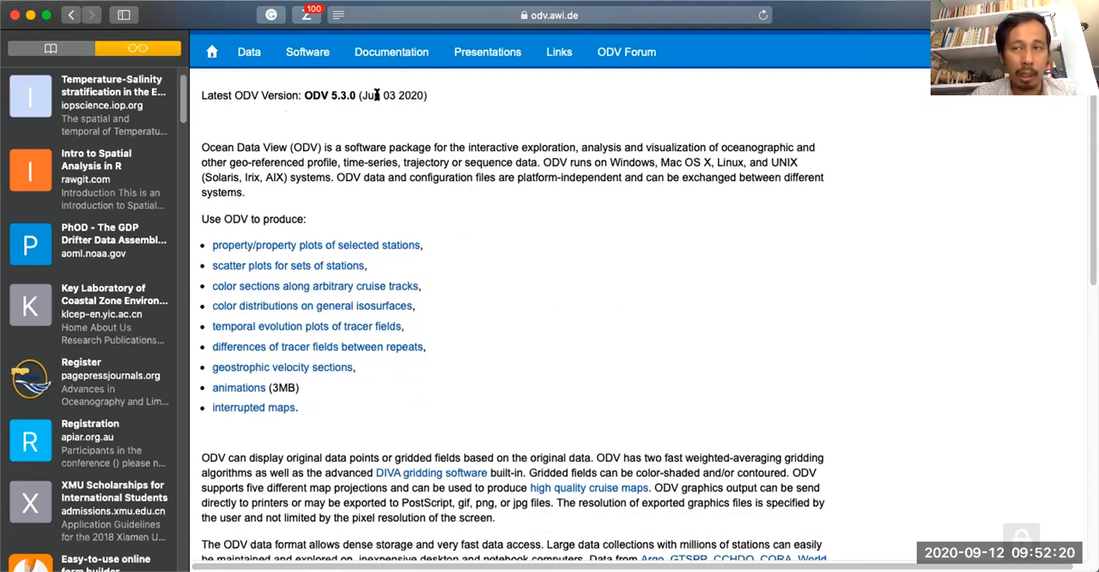
{"action": "scroll", "coordinate": [438, 198], "scroll_direction": "down", "scroll_amount": 3}
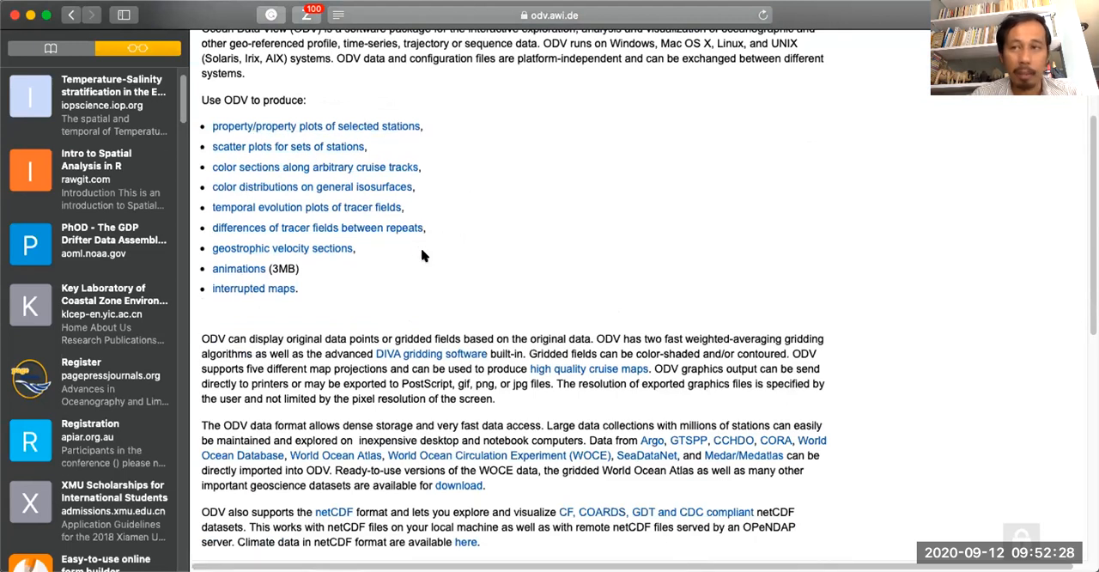
{"action": "left_click_drag", "start_coordinate": [309, 270], "coordinate": [210, 267]}
{"action": "left_click", "coordinate": [301, 335]}
{"action": "scroll", "coordinate": [299, 338], "scroll_direction": "down", "scroll_amount": 2}
{"action": "scroll", "coordinate": [299, 339], "scroll_direction": "down", "scroll_amount": 3}
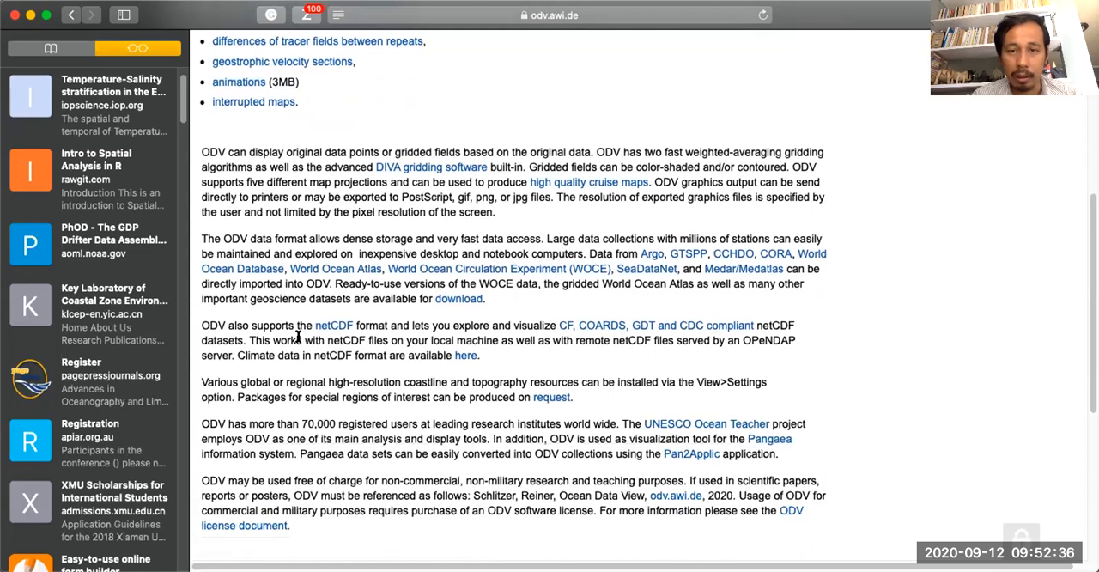
Read the home page's paragraphs on directly importable data sources, free non-commercial use and how to cite ODV.
{"action": "left_click_drag", "start_coordinate": [589, 253], "coordinate": [783, 268]}
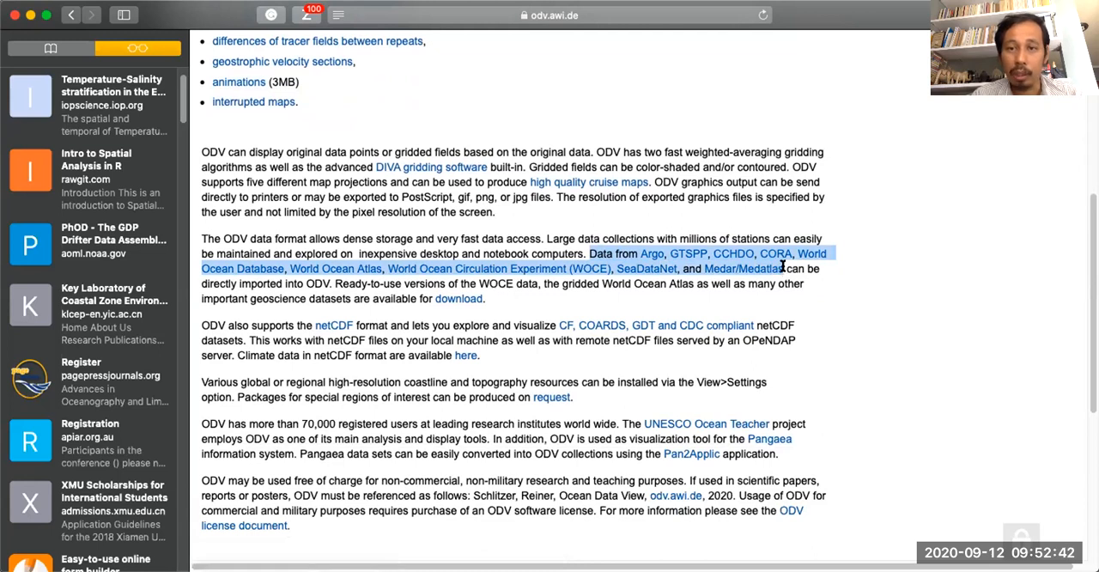
{"action": "left_click", "coordinate": [552, 285]}
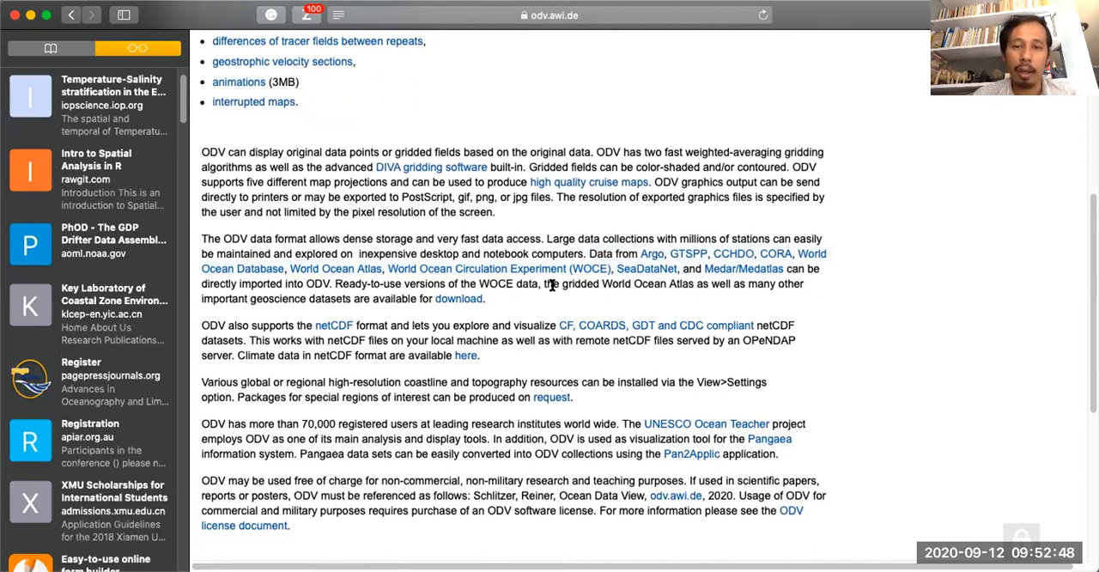
{"action": "scroll", "coordinate": [552, 285], "scroll_direction": "down", "scroll_amount": 2}
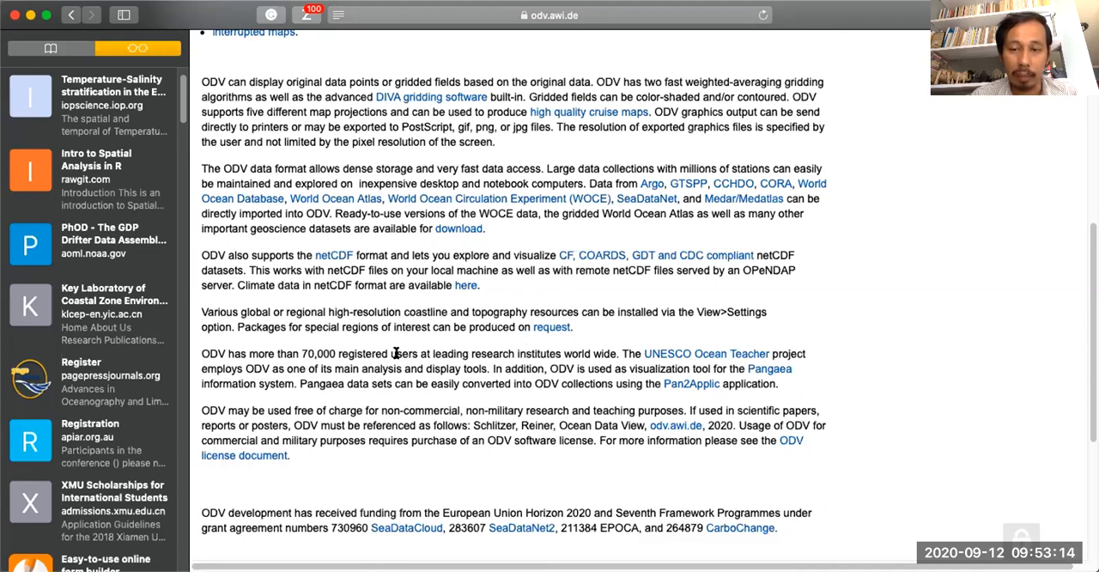
{"action": "scroll", "coordinate": [395, 353], "scroll_direction": "down", "scroll_amount": 3}
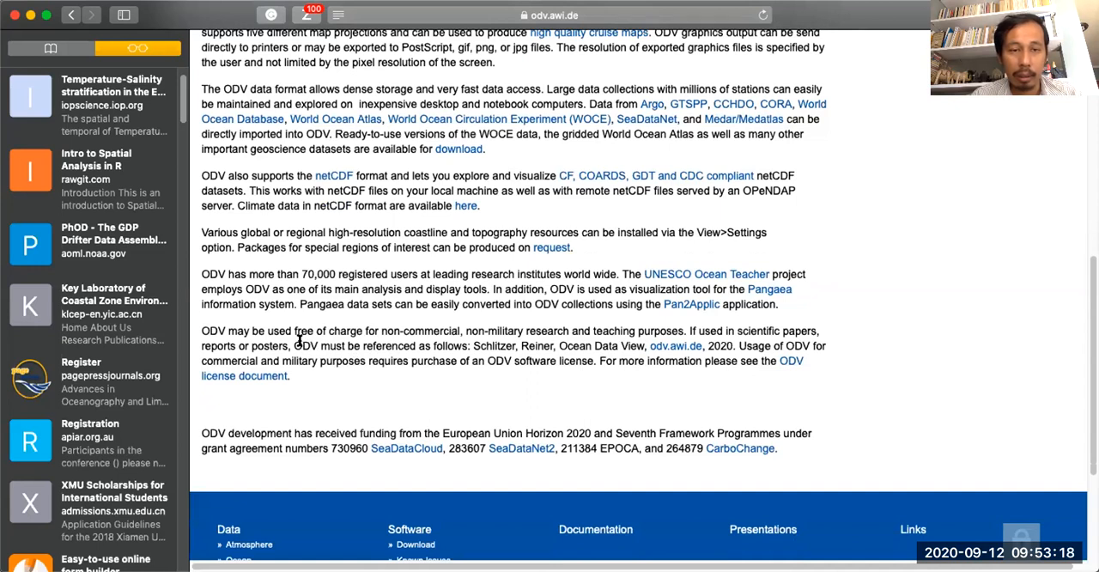
{"action": "left_click_drag", "start_coordinate": [201, 329], "coordinate": [684, 330]}
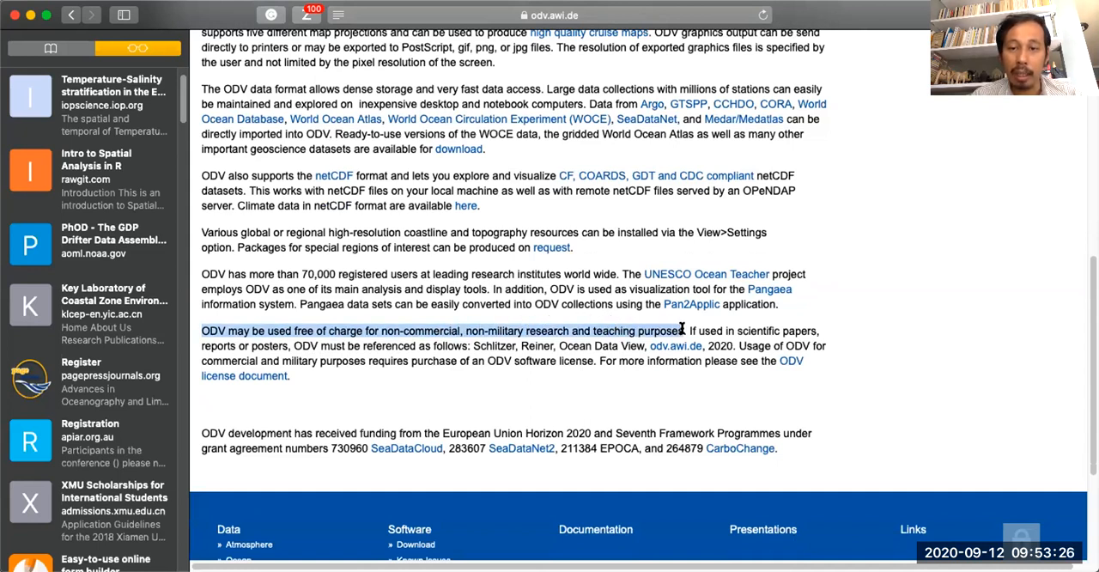
{"action": "left_click", "coordinate": [770, 339]}
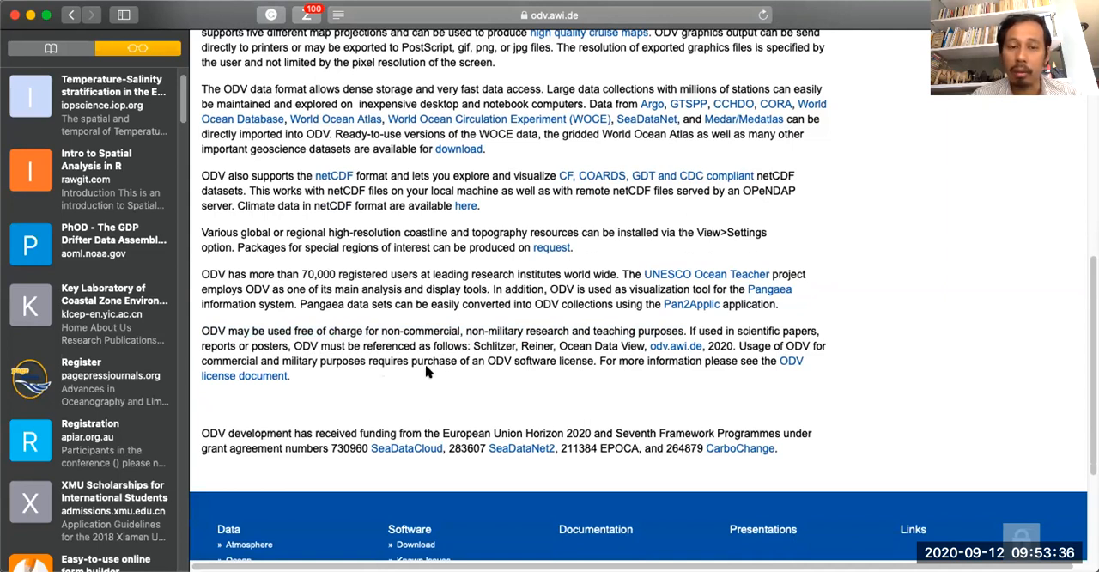
{"action": "left_click_drag", "start_coordinate": [473, 343], "coordinate": [555, 347]}
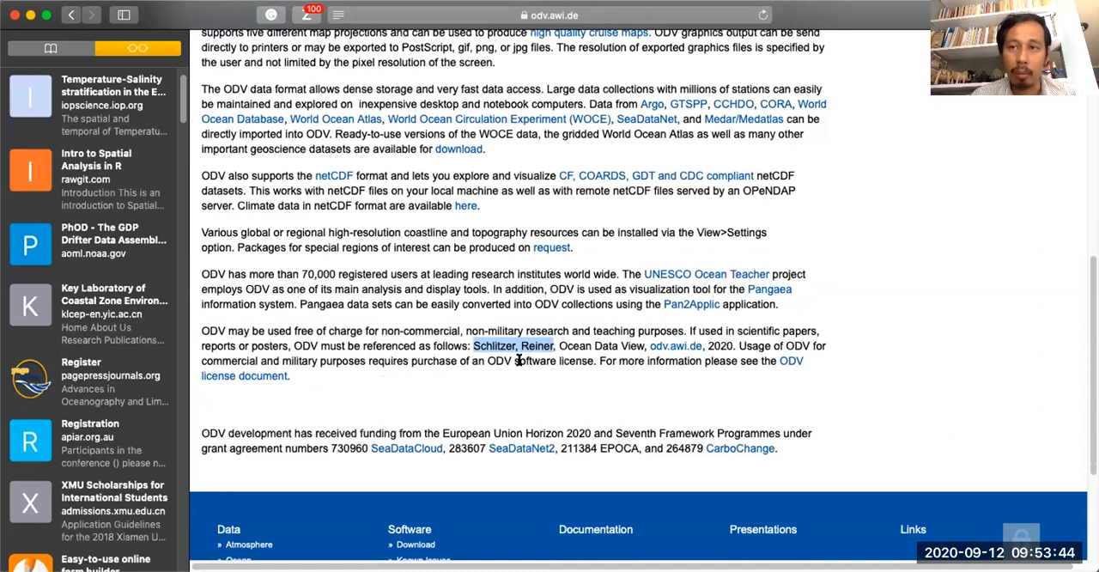
{"action": "left_click", "coordinate": [519, 361]}
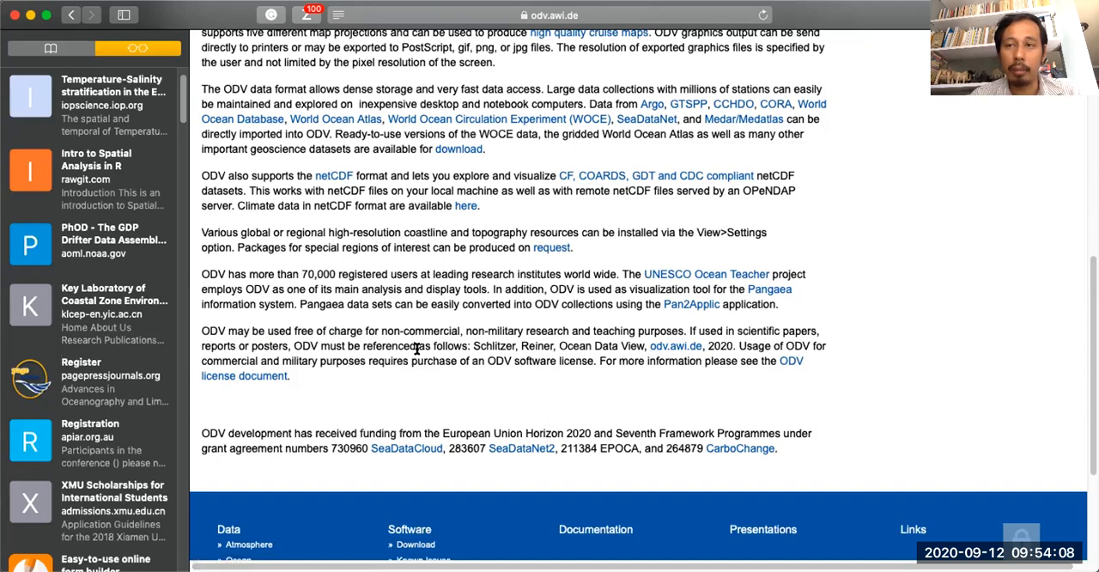
{"action": "scroll", "coordinate": [417, 352], "scroll_direction": "down", "scroll_amount": 4}
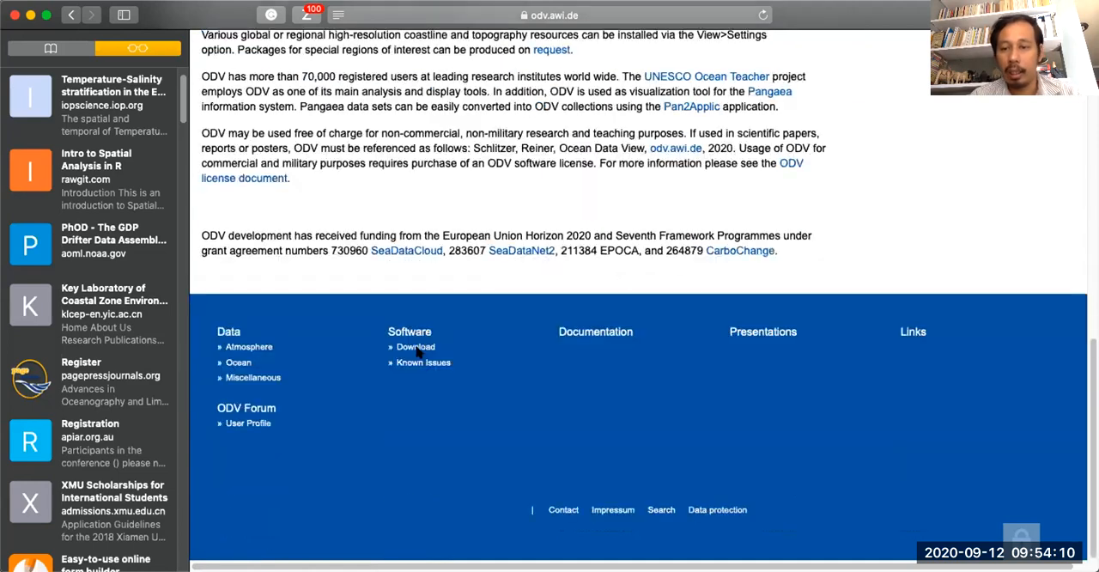
Open the ODV software download page and dismiss the saved-login suggestion.
{"action": "scroll", "coordinate": [417, 352], "scroll_direction": "up", "scroll_amount": 5}
{"action": "scroll", "coordinate": [416, 352], "scroll_direction": "up", "scroll_amount": 10}
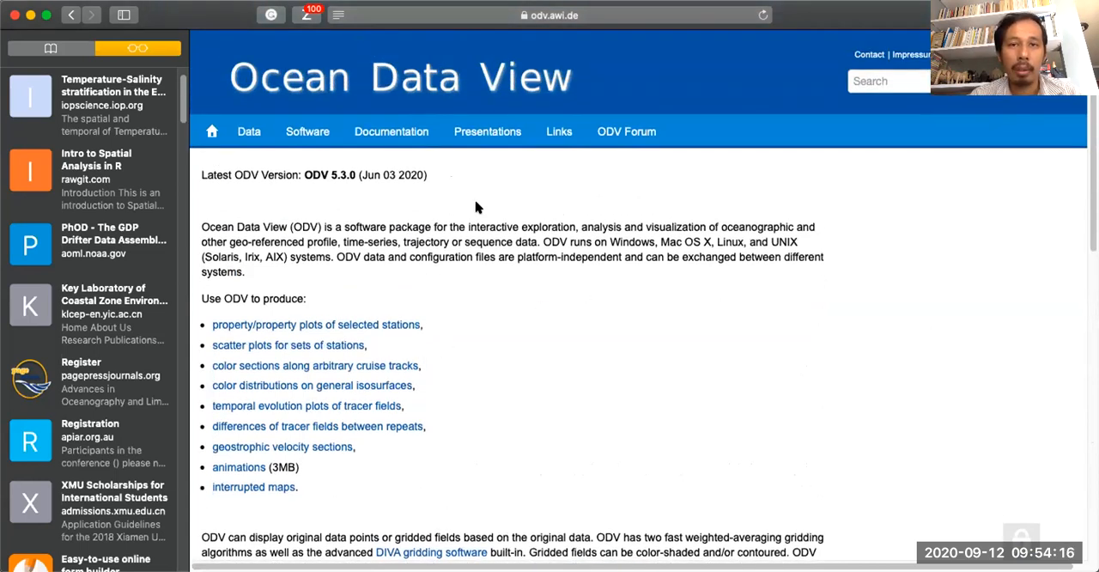
{"action": "mouse_move", "coordinate": [333, 146]}
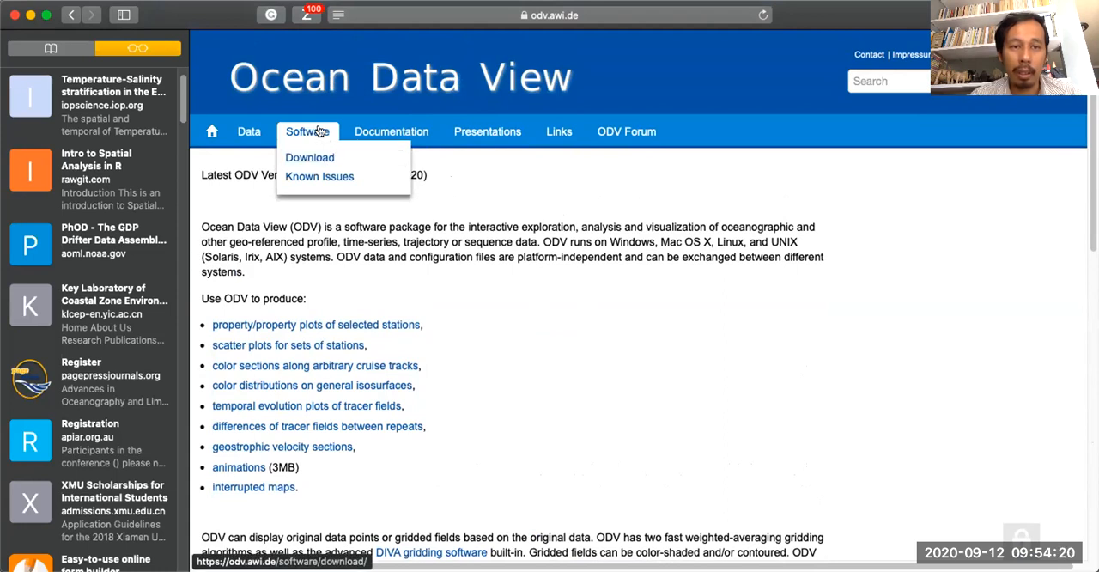
{"action": "left_click", "coordinate": [317, 157]}
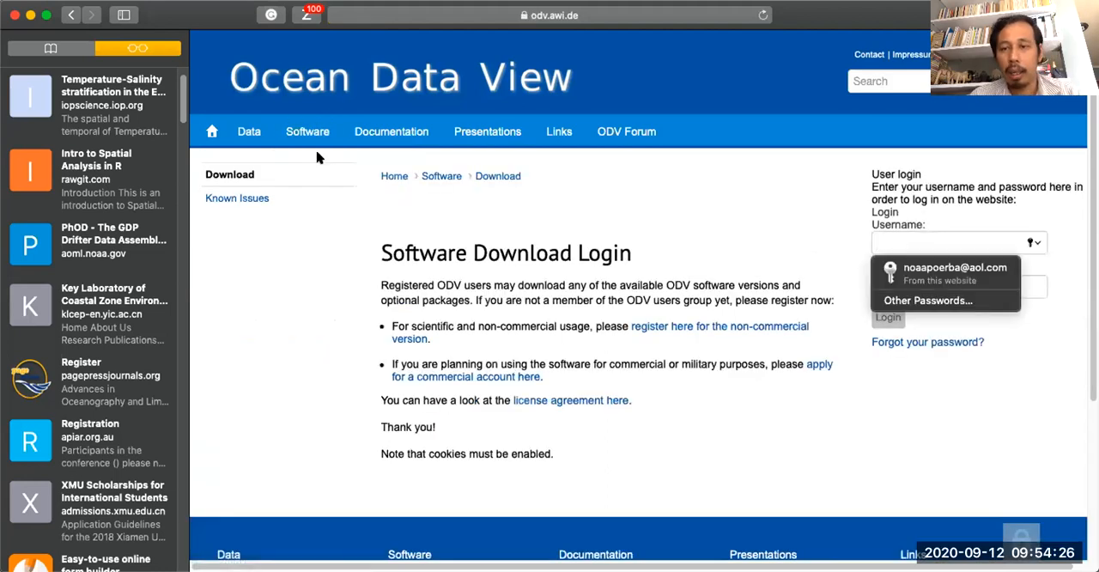
{"action": "left_click", "coordinate": [651, 198]}
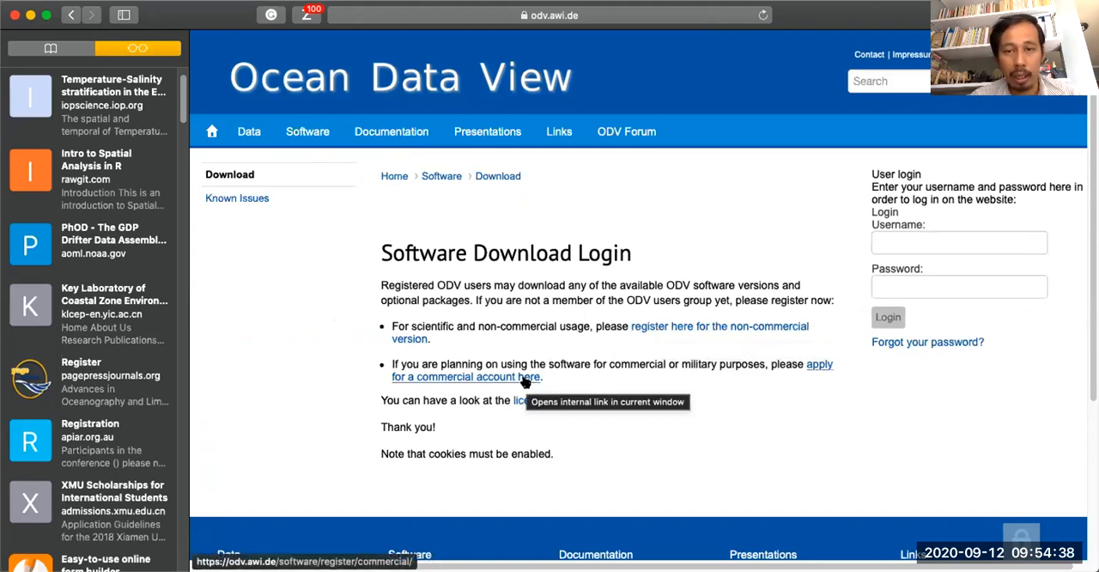
Open the non-commercial license registration form and review its required fields, from password to license agreement.
{"action": "left_click", "coordinate": [681, 329]}
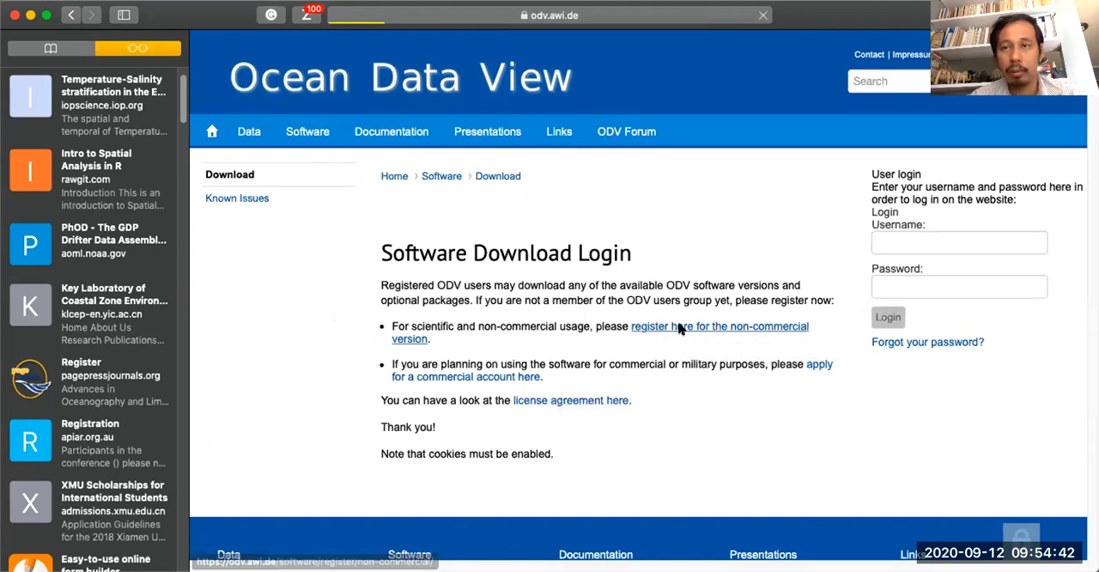
{"action": "scroll", "coordinate": [502, 326], "scroll_direction": "down", "scroll_amount": 3}
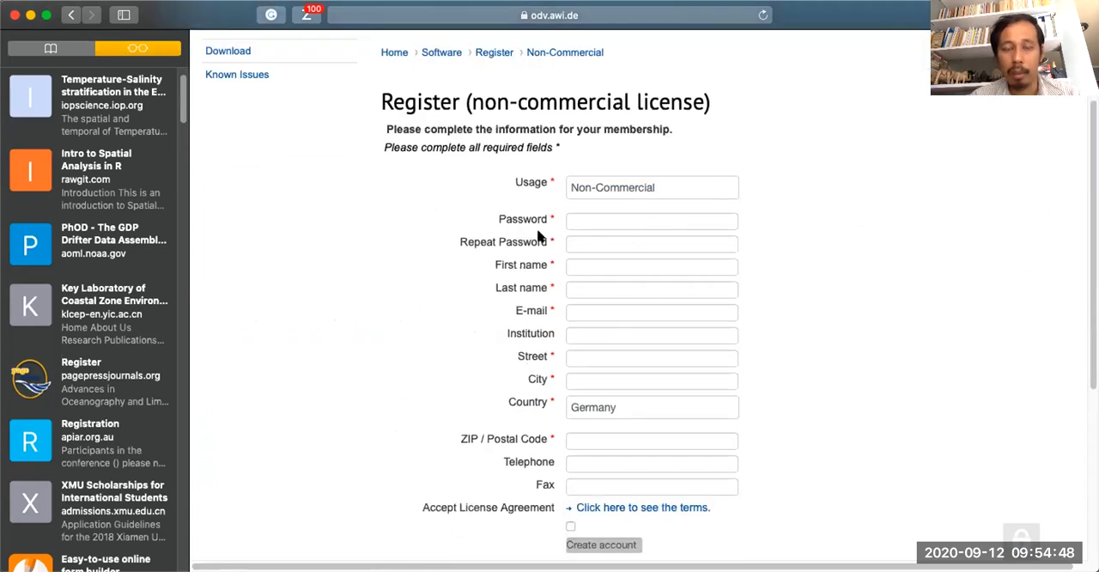
{"action": "scroll", "coordinate": [469, 298], "scroll_direction": "down", "scroll_amount": 3}
{"action": "scroll", "coordinate": [469, 298], "scroll_direction": "up", "scroll_amount": 1}
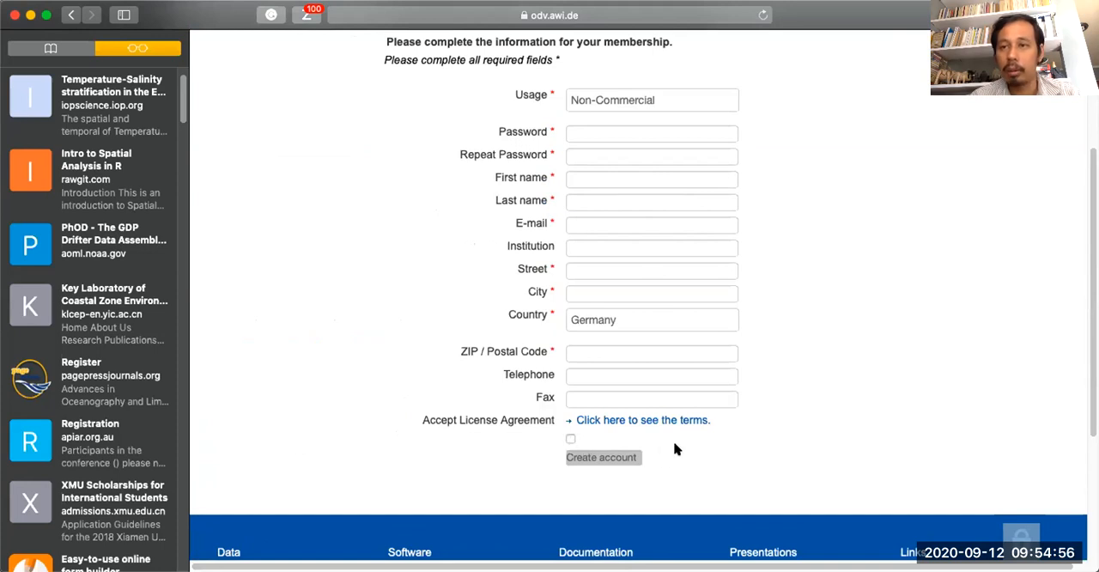
{"action": "scroll", "coordinate": [488, 336], "scroll_direction": "up", "scroll_amount": 1}
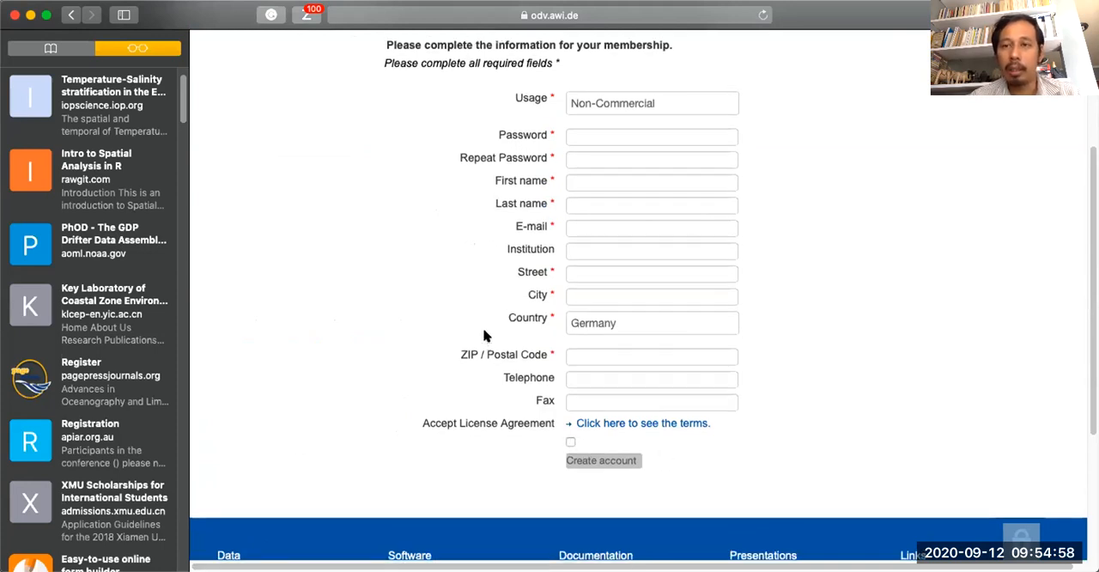
{"action": "scroll", "coordinate": [483, 336], "scroll_direction": "up", "scroll_amount": 2}
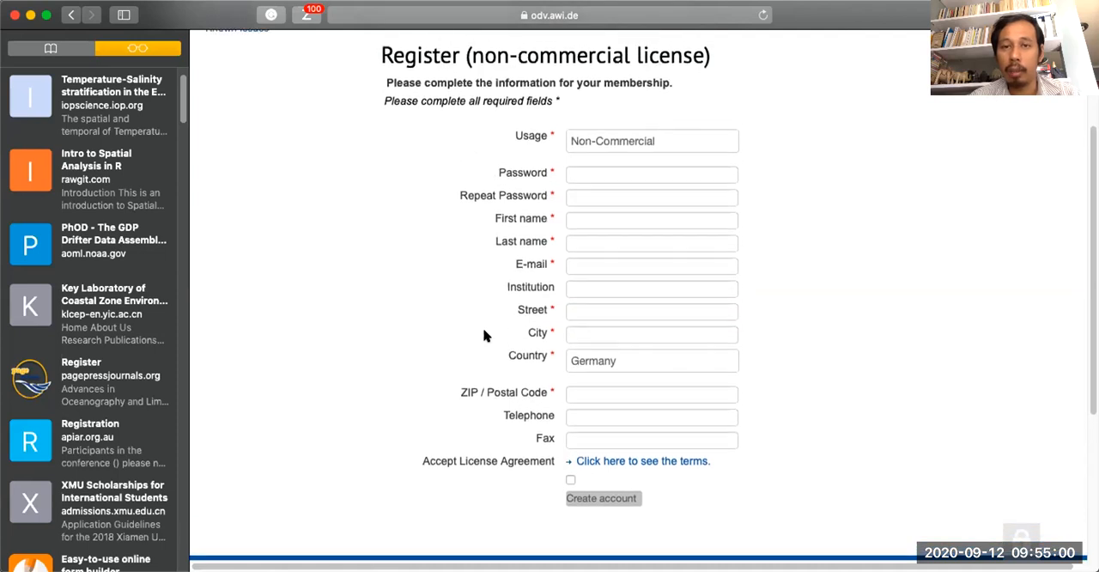
{"action": "scroll", "coordinate": [483, 336], "scroll_direction": "up", "scroll_amount": 3}
{"action": "scroll", "coordinate": [483, 336], "scroll_direction": "up", "scroll_amount": 1}
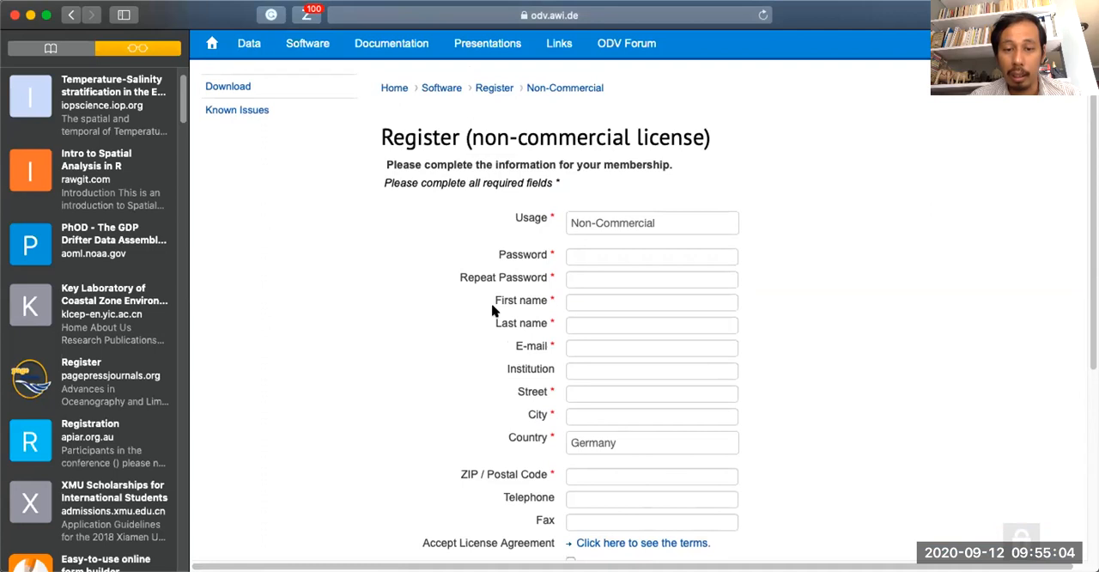
{"action": "scroll", "coordinate": [494, 312], "scroll_direction": "down", "scroll_amount": 1}
{"action": "left_click", "coordinate": [574, 343]}
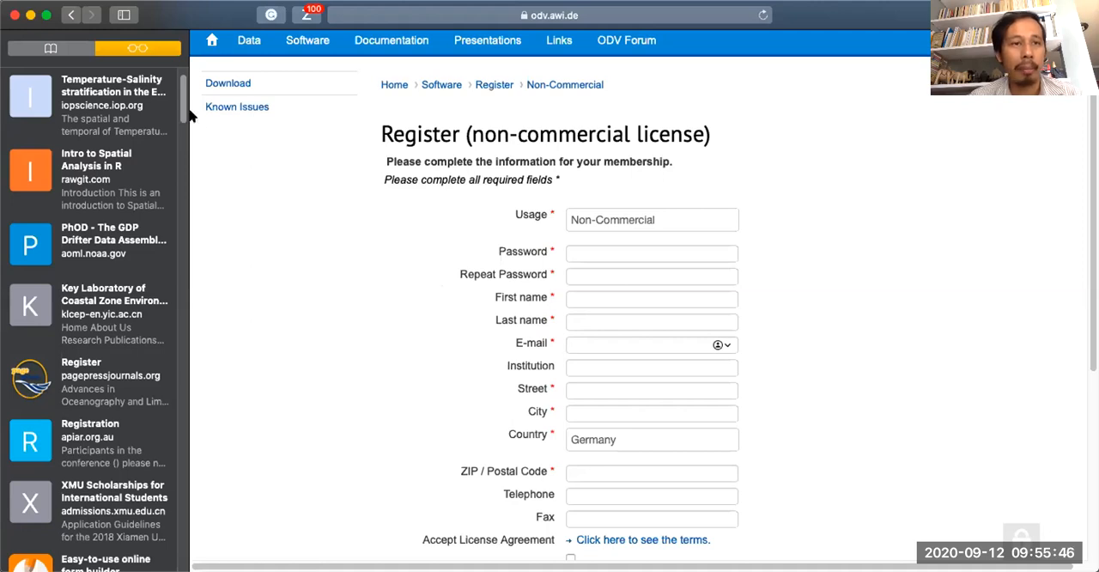
Return to the software download login page and log in with the saved account username and password.
{"action": "left_click", "coordinate": [73, 14]}
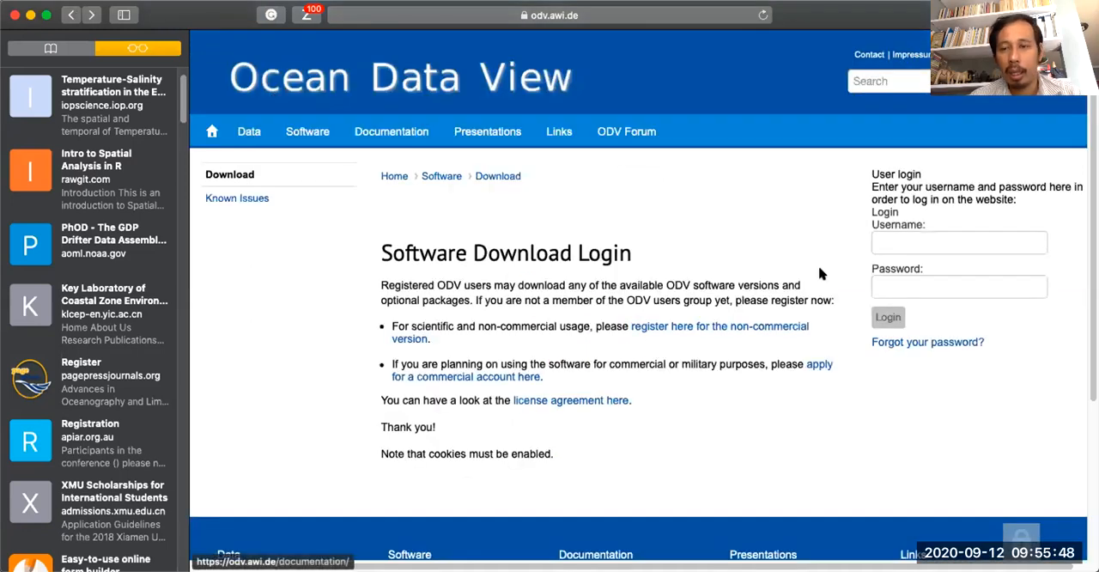
{"action": "left_click", "coordinate": [918, 242]}
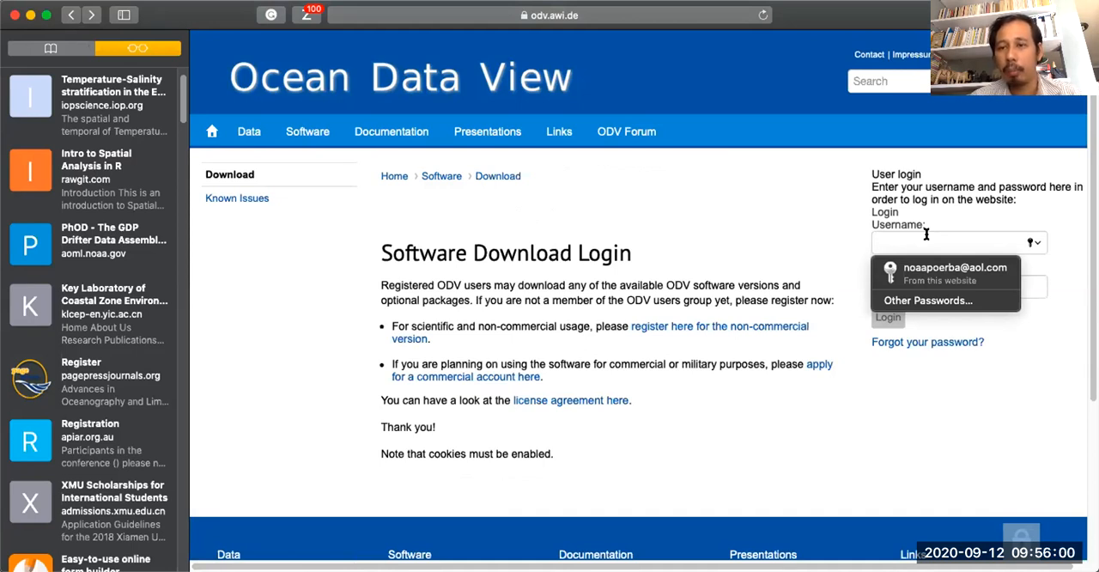
{"action": "left_click", "coordinate": [925, 271]}
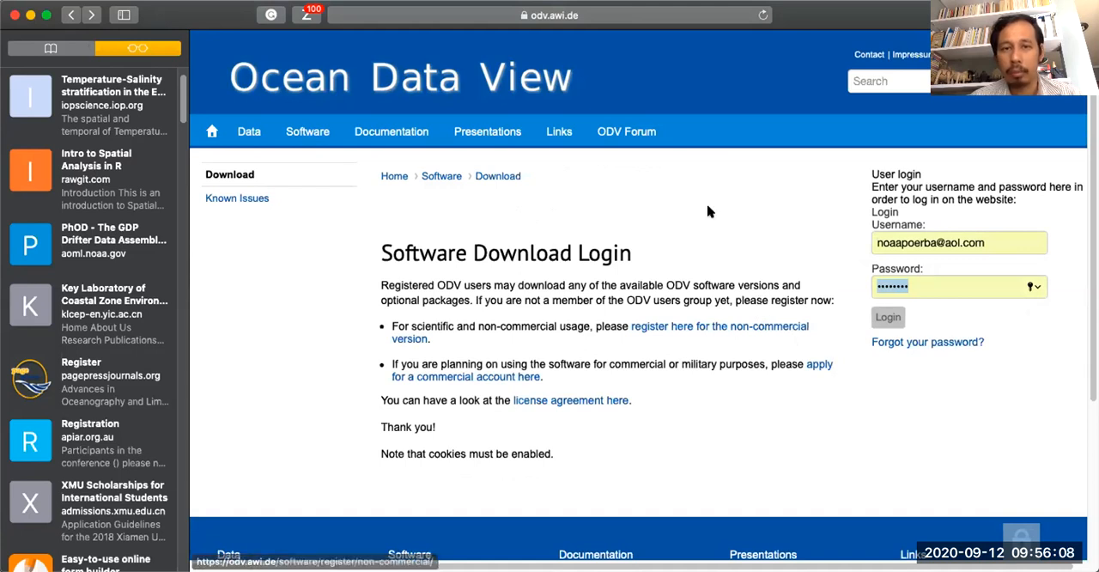
{"action": "left_click", "coordinate": [520, 568]}
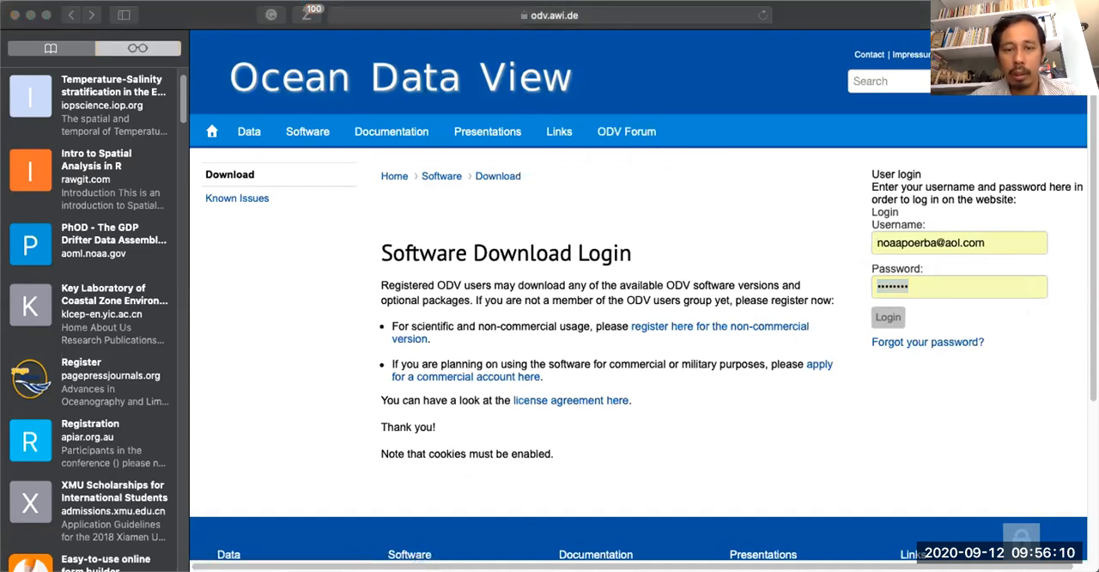
{"action": "left_click", "coordinate": [880, 318]}
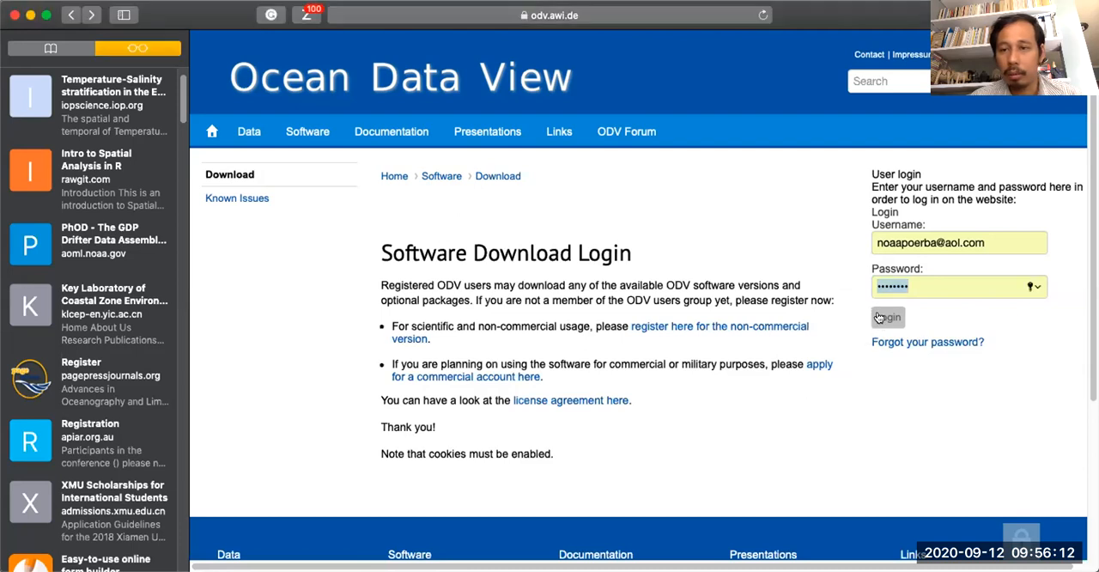
{"action": "left_click", "coordinate": [879, 318]}
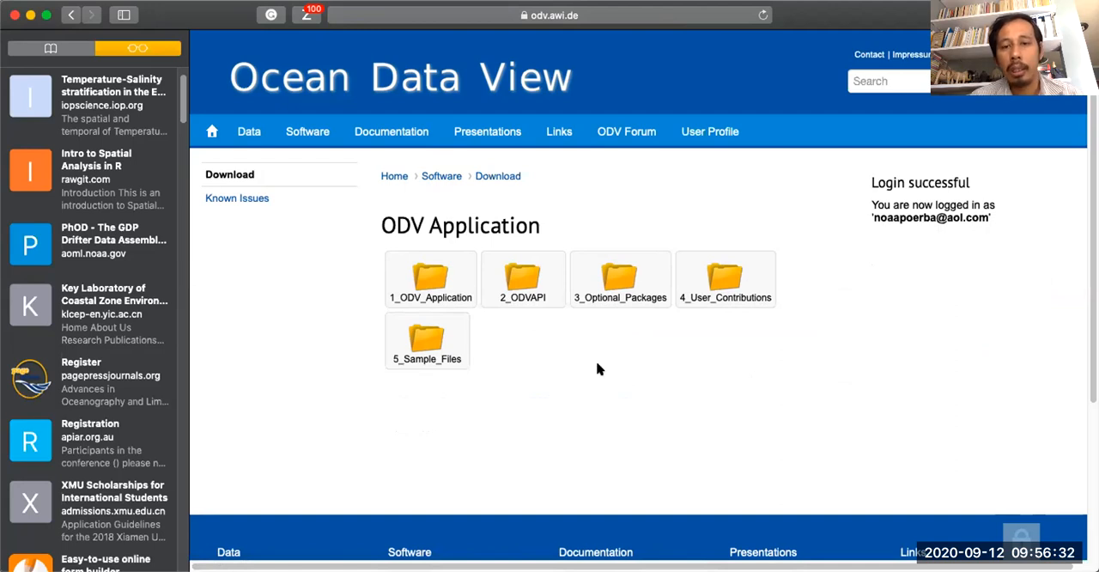
View the contents of the 1_ODV_Application folder, and go back to the download login page.
{"action": "left_click", "coordinate": [426, 280]}
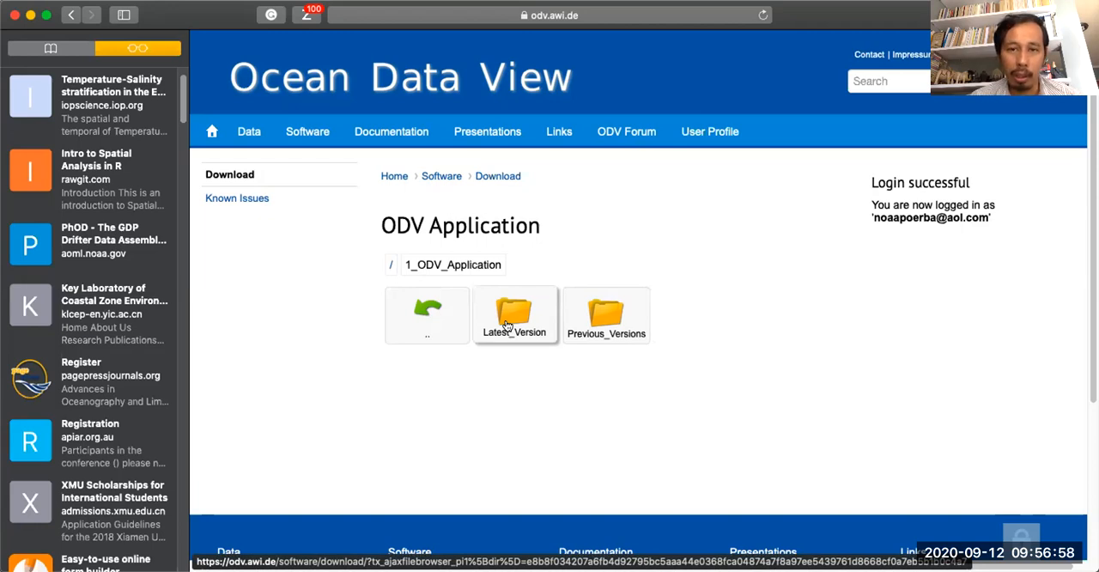
{"action": "left_click", "coordinate": [73, 17]}
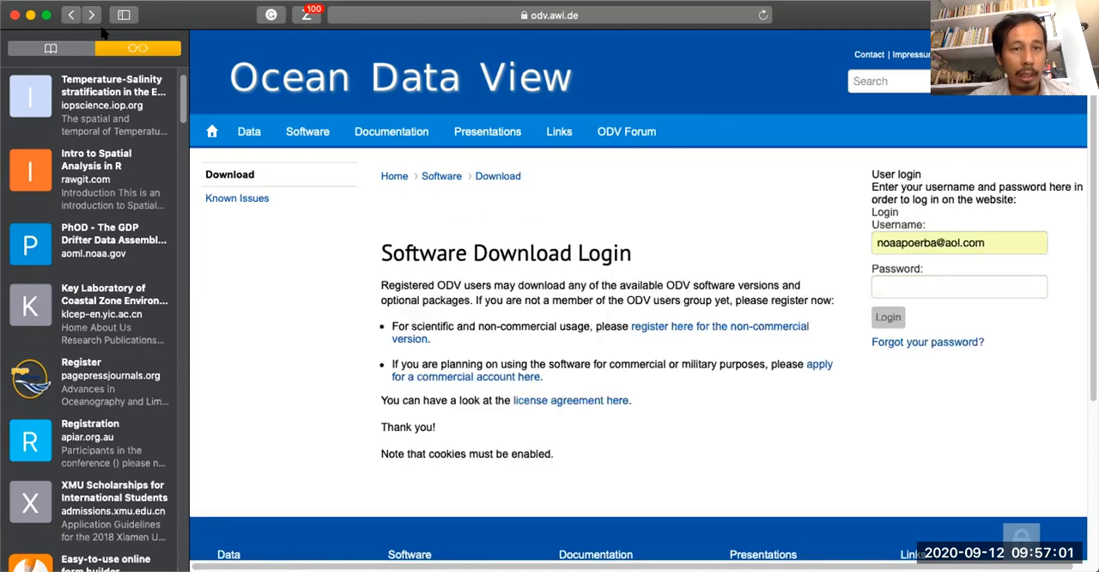
Log in to the ODV software download area by filling in the saved account password.
{"action": "left_click", "coordinate": [943, 285]}
{"action": "left_click", "coordinate": [940, 309]}
{"action": "left_click", "coordinate": [884, 317]}
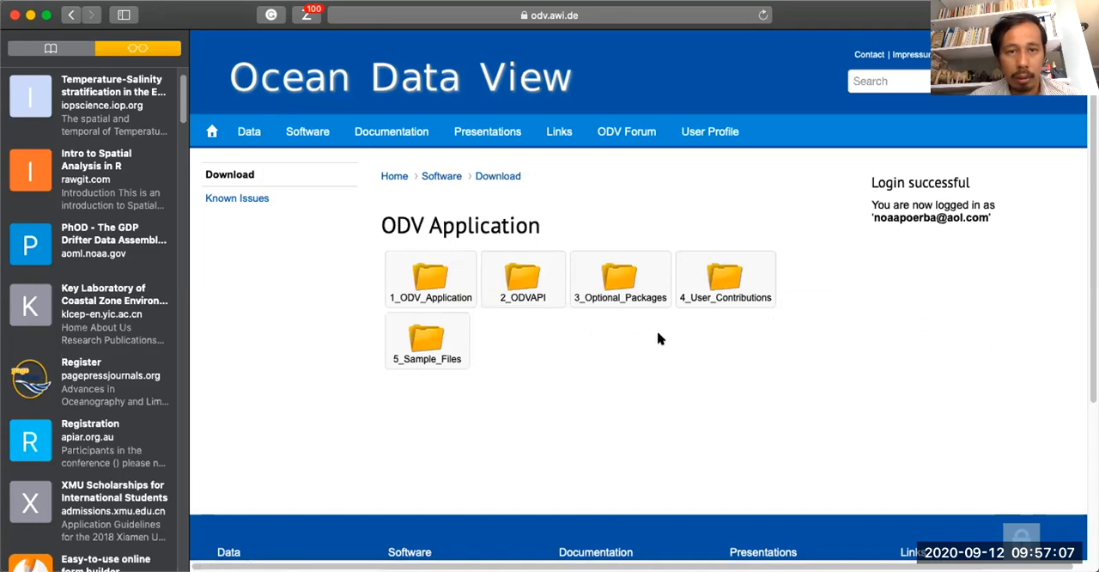
View the Latest_Version folder of 2_ODVAPI, and return to the top-level download folders by way of the home page.
{"action": "left_click", "coordinate": [522, 286]}
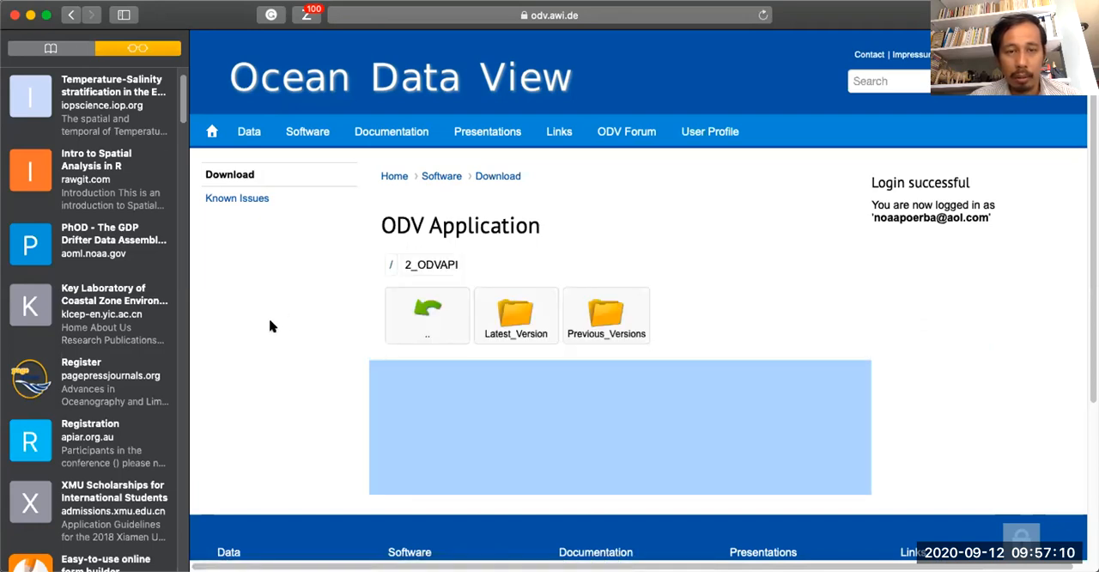
{"action": "left_click", "coordinate": [526, 322]}
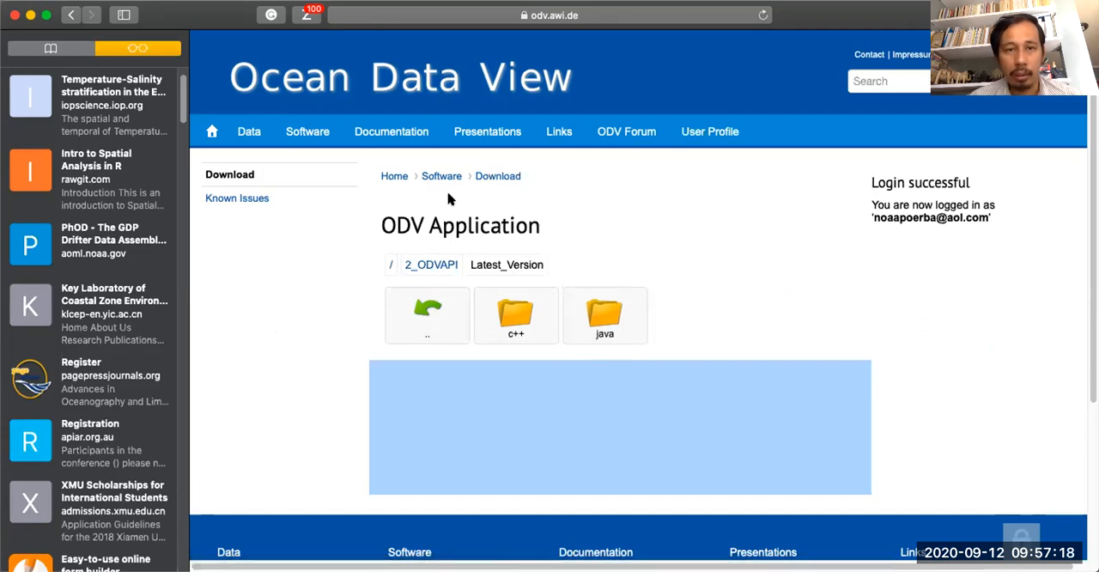
{"action": "left_click", "coordinate": [395, 175]}
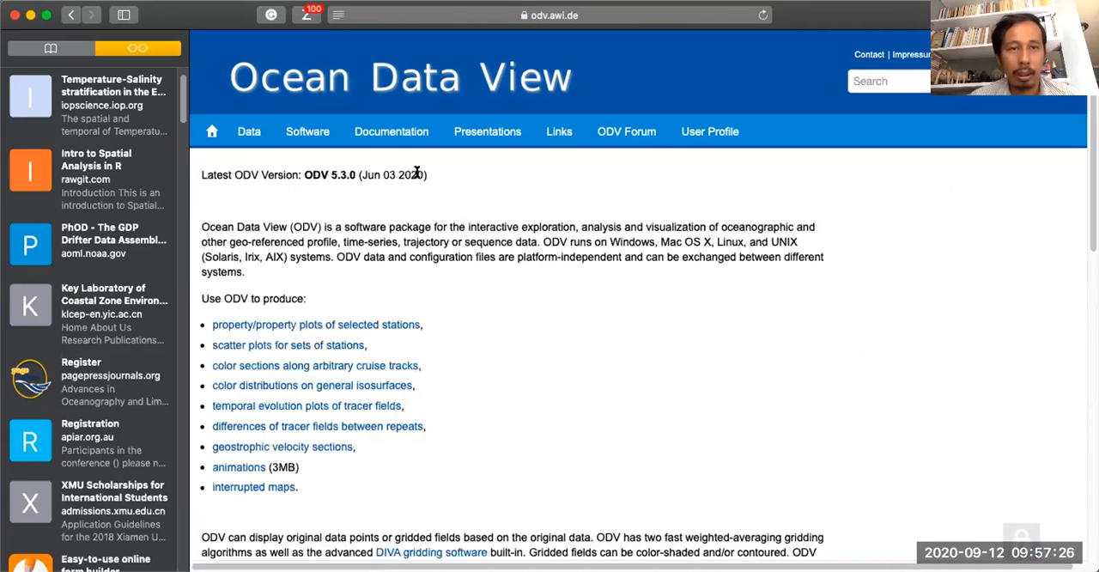
{"action": "left_click", "coordinate": [309, 153]}
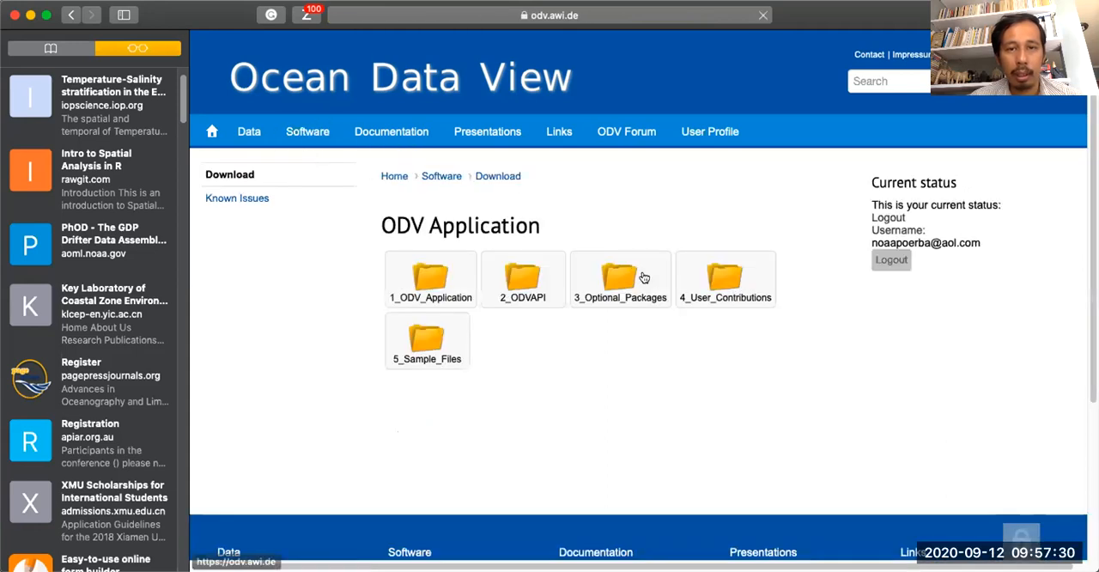
View the Mac_OS_X packages under Version4 of 3_Optional_Packages, and return to the top-level download folders.
{"action": "left_click", "coordinate": [615, 284]}
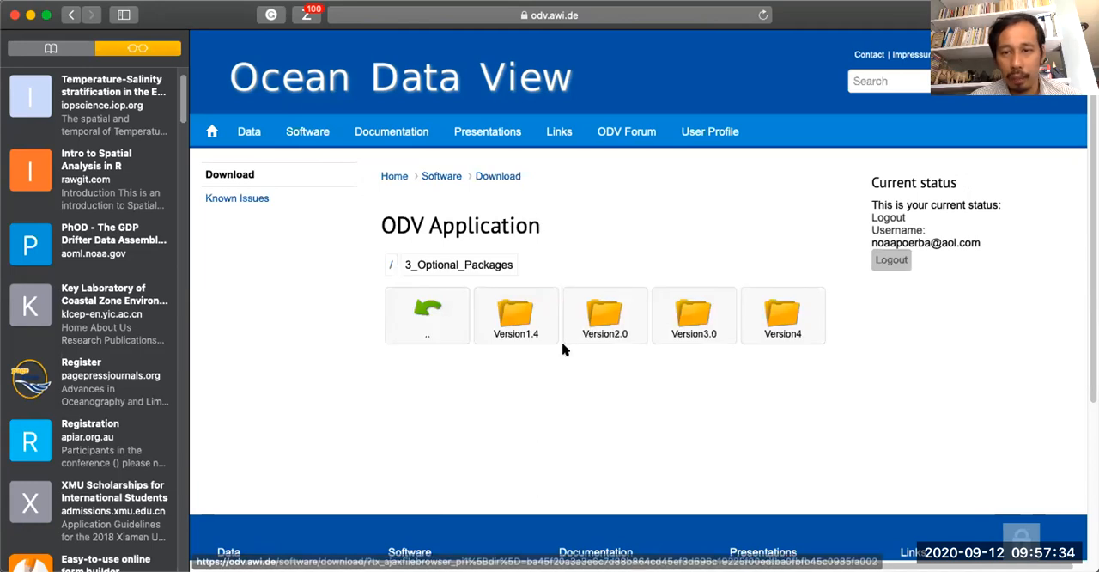
{"action": "left_click", "coordinate": [796, 314]}
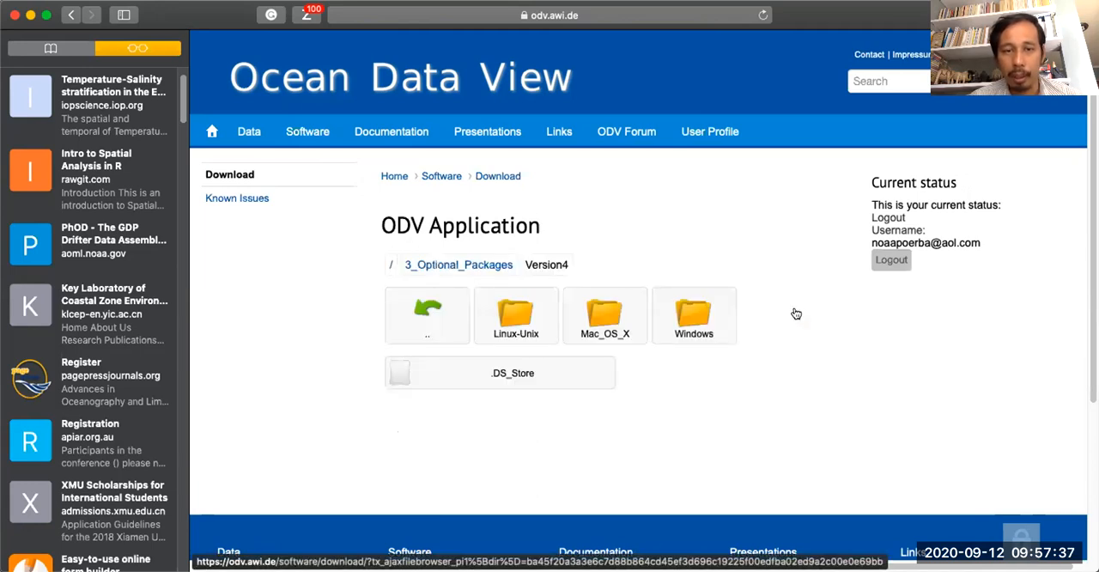
{"action": "left_click", "coordinate": [624, 322]}
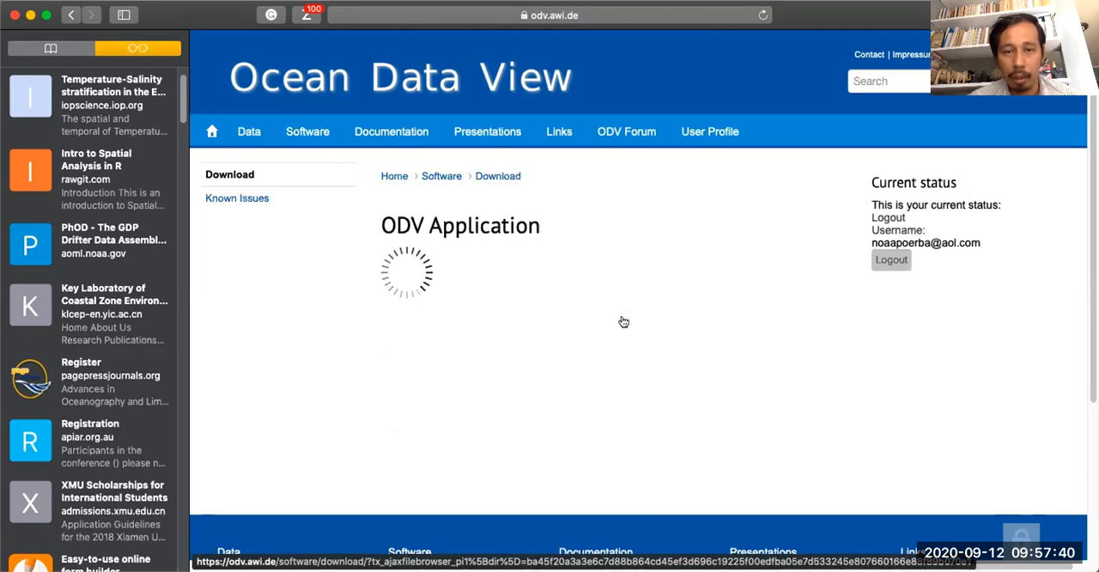
{"action": "scroll", "coordinate": [623, 322], "scroll_direction": "down", "scroll_amount": 3}
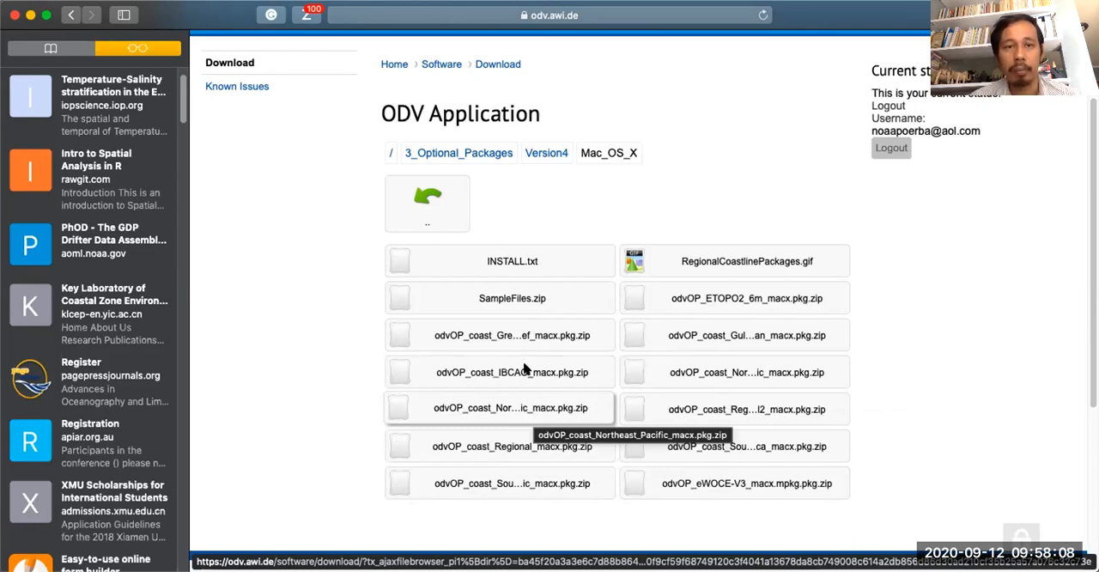
{"action": "left_click", "coordinate": [390, 154]}
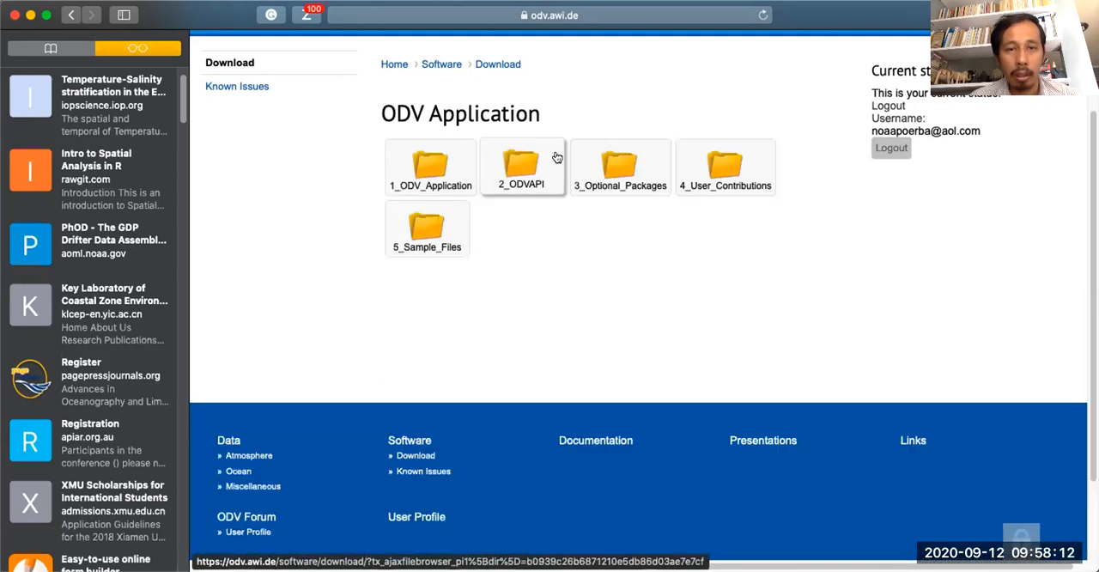
View the files in the 4_User_Contributions and 5_Sample_Files folders, and return to the top-level download folders.
{"action": "left_click", "coordinate": [734, 187]}
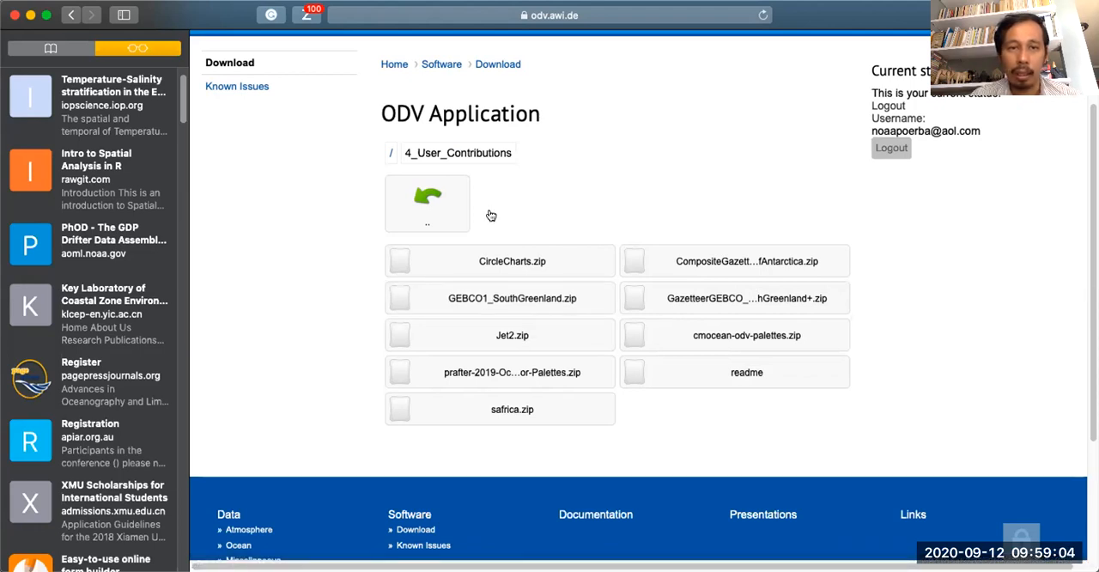
{"action": "left_click", "coordinate": [425, 195]}
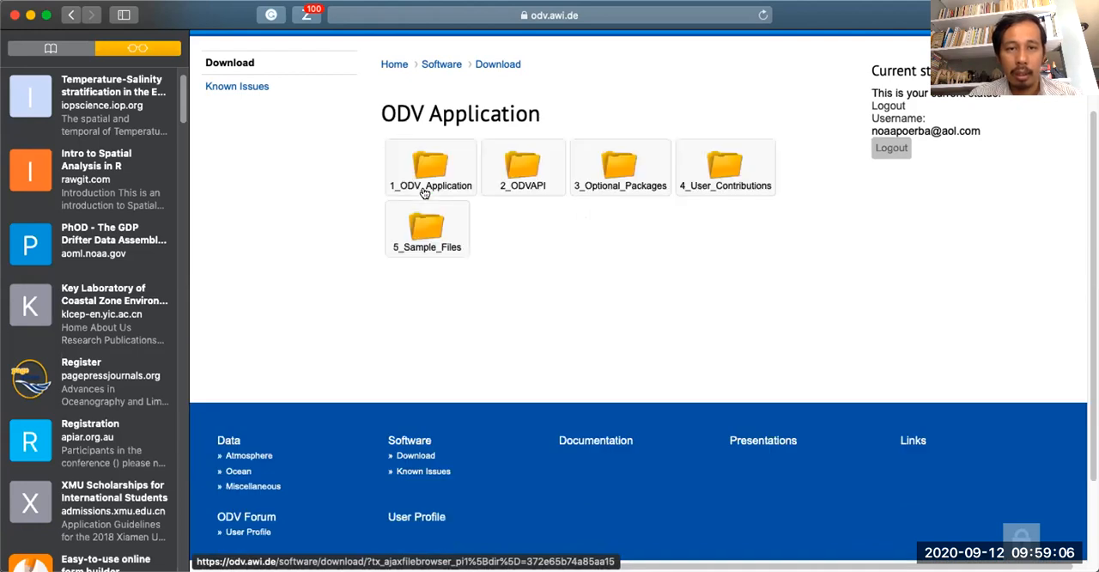
{"action": "left_click", "coordinate": [430, 237]}
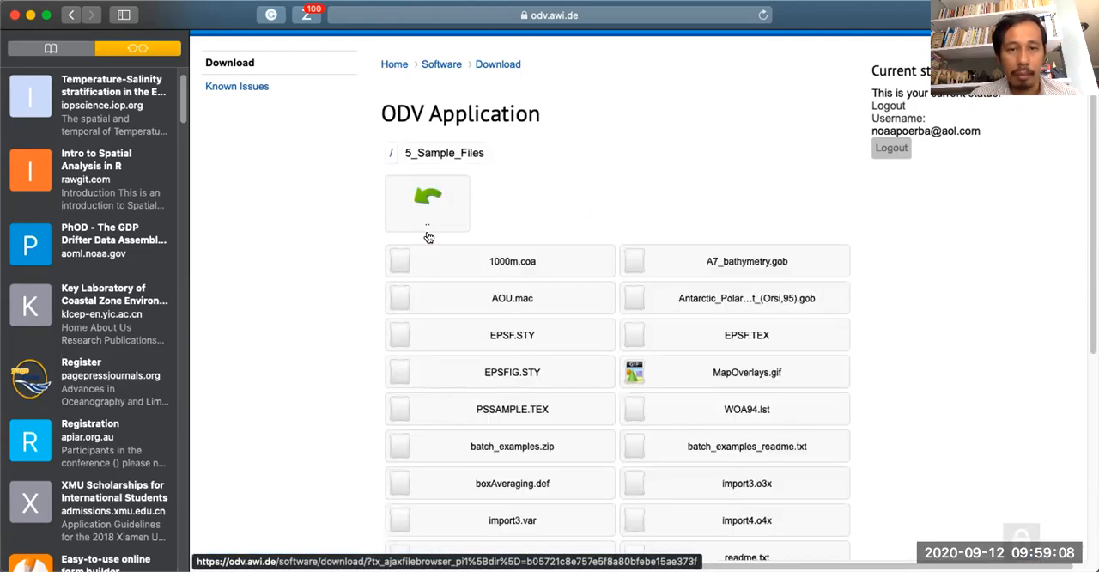
{"action": "scroll", "coordinate": [908, 303], "scroll_direction": "down", "scroll_amount": 2}
{"action": "scroll", "coordinate": [908, 302], "scroll_direction": "down", "scroll_amount": 3}
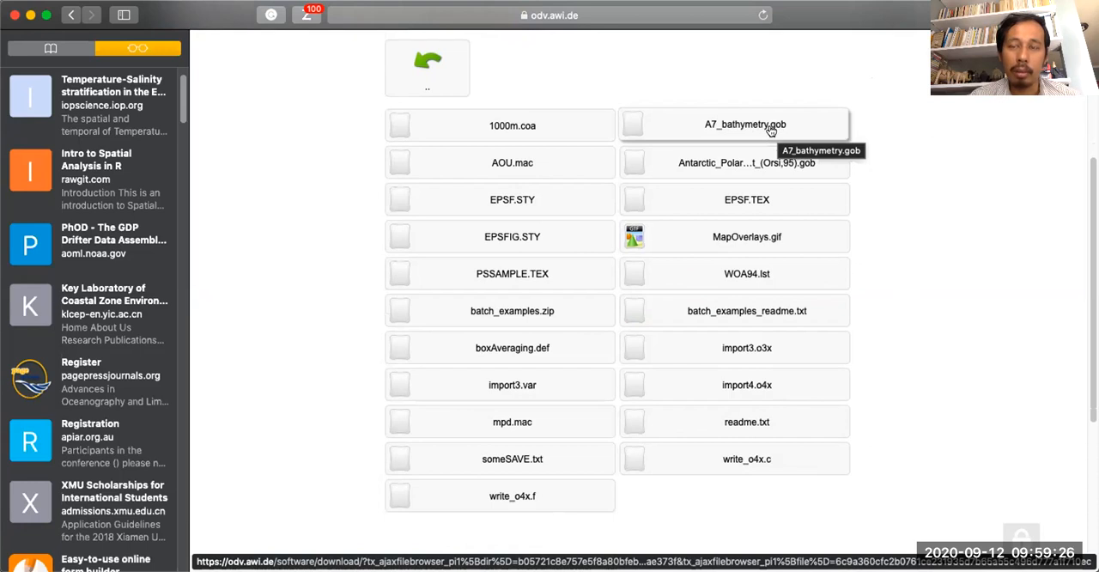
{"action": "scroll", "coordinate": [771, 129], "scroll_direction": "up", "scroll_amount": 5}
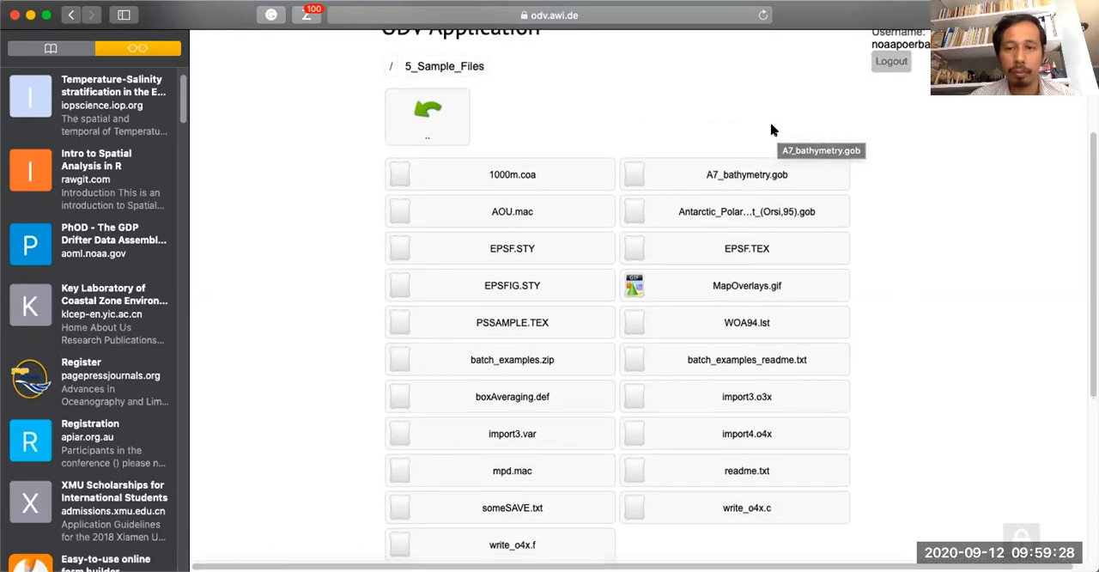
{"action": "left_click", "coordinate": [462, 276]}
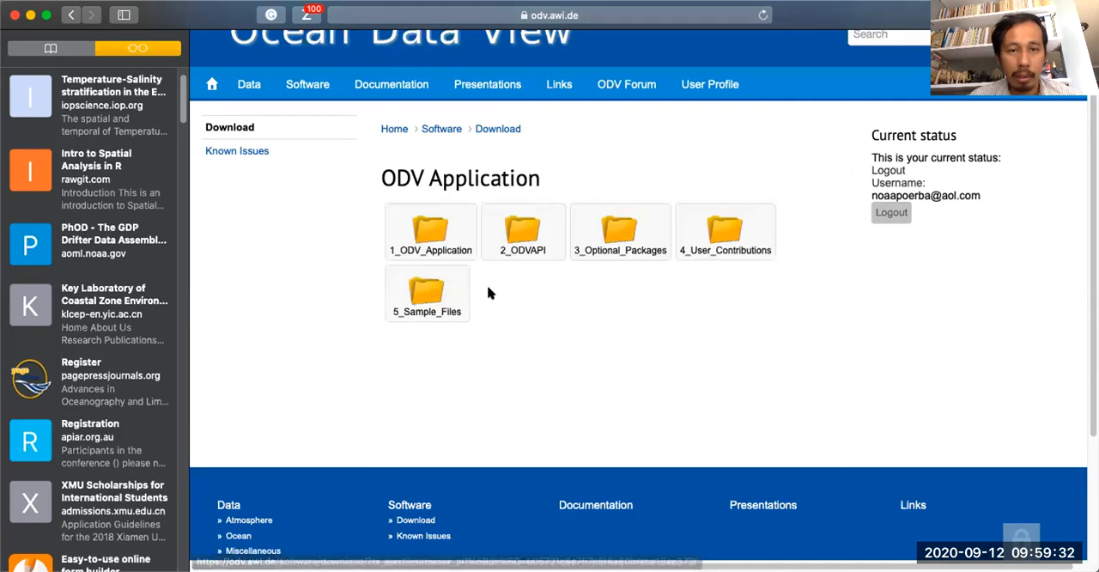
Open the Latest_Version folder of 1_ODV_Application and look inside its MacOS folder before returning to Latest_Version.
{"action": "left_click", "coordinate": [438, 241]}
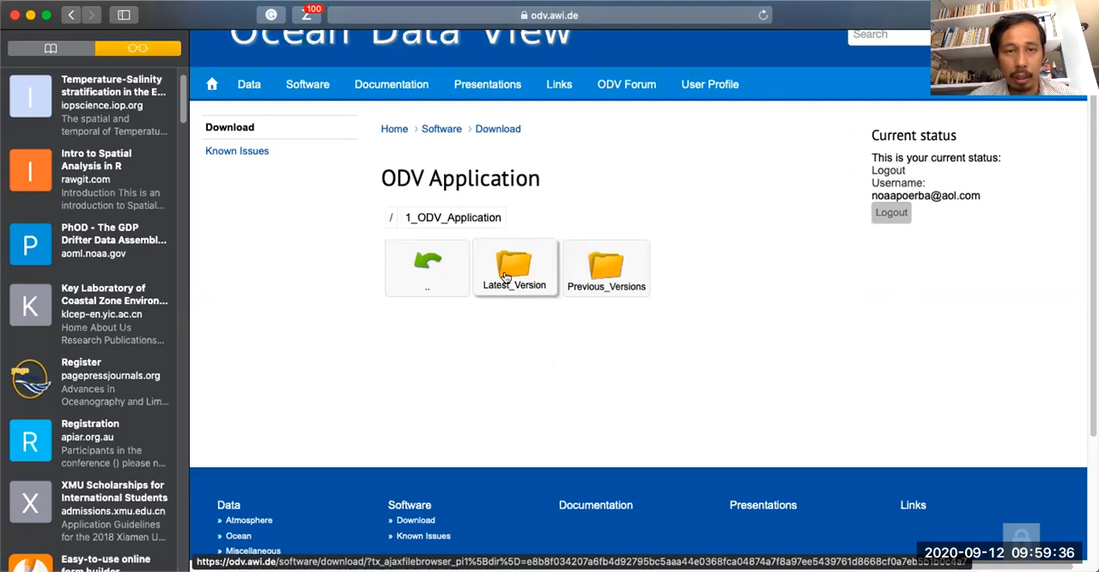
{"action": "left_click", "coordinate": [441, 129]}
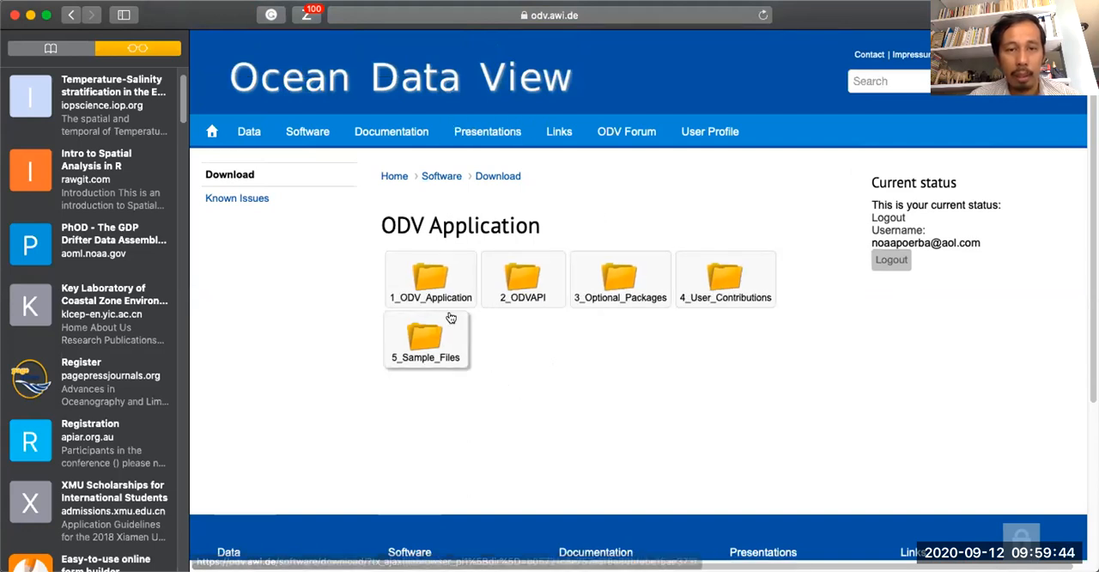
{"action": "left_click", "coordinate": [428, 281]}
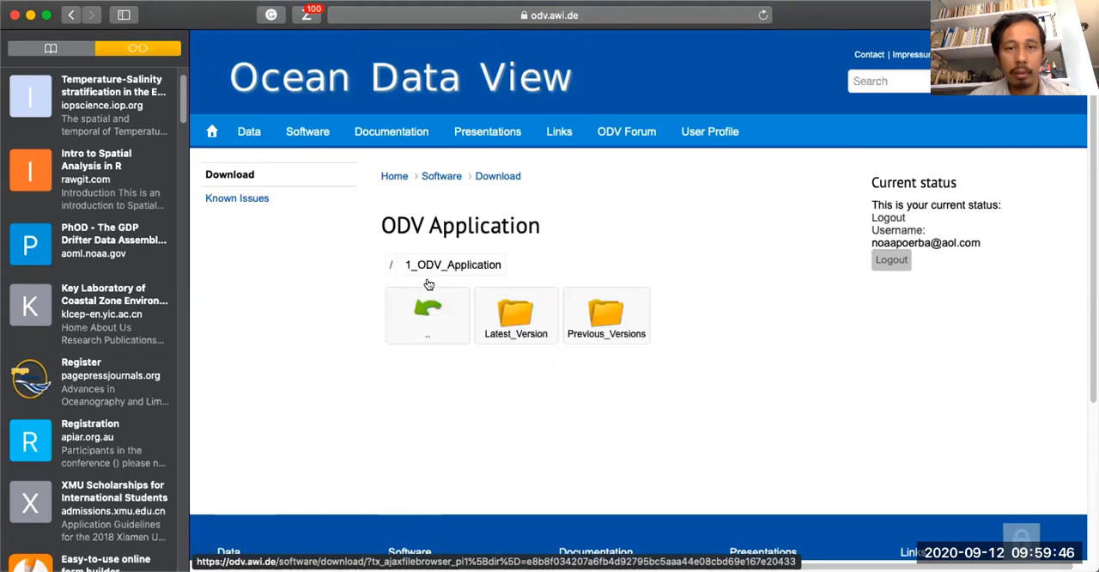
{"action": "left_click", "coordinate": [520, 328]}
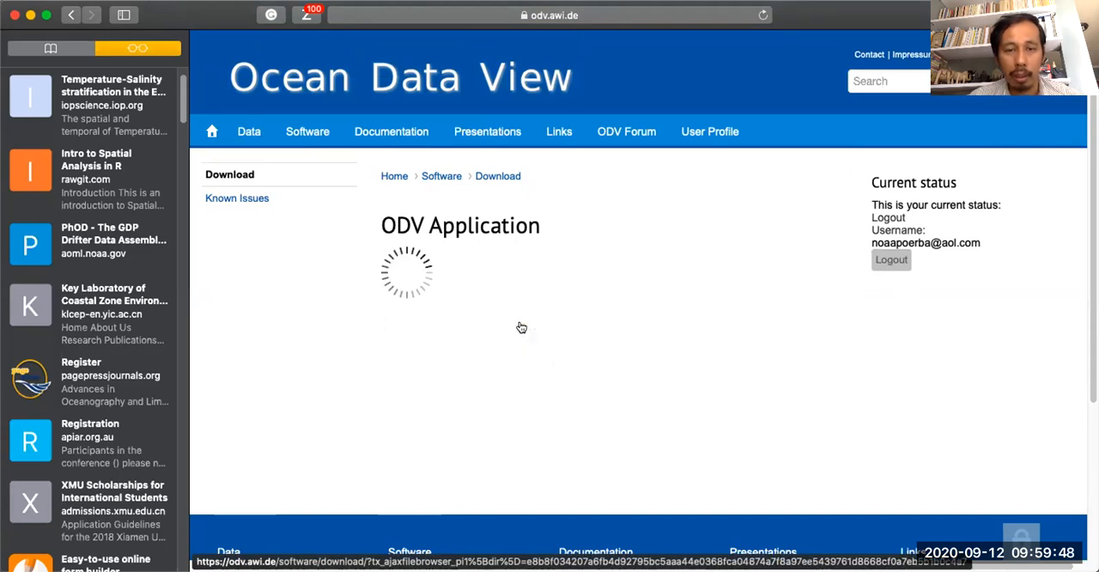
{"action": "scroll", "coordinate": [560, 404], "scroll_direction": "down", "scroll_amount": 2}
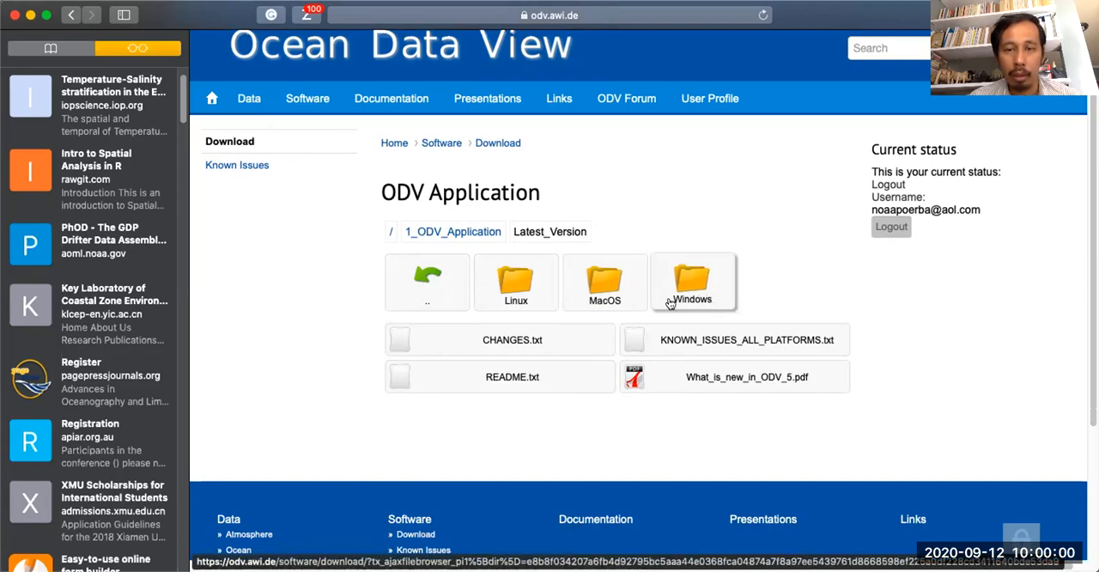
{"action": "scroll", "coordinate": [514, 302], "scroll_direction": "down", "scroll_amount": 1}
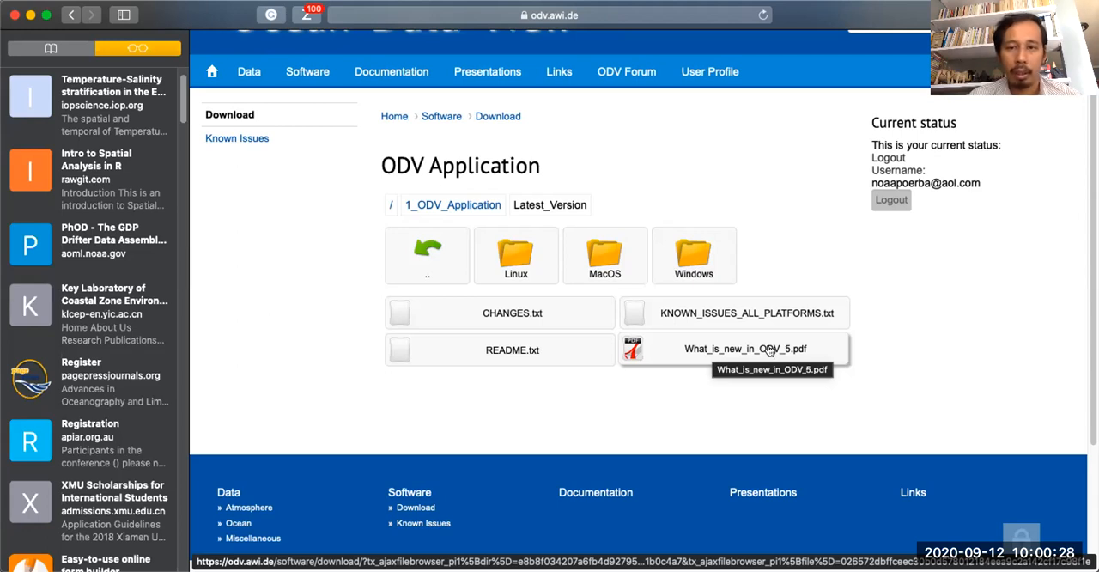
{"action": "left_click", "coordinate": [589, 265]}
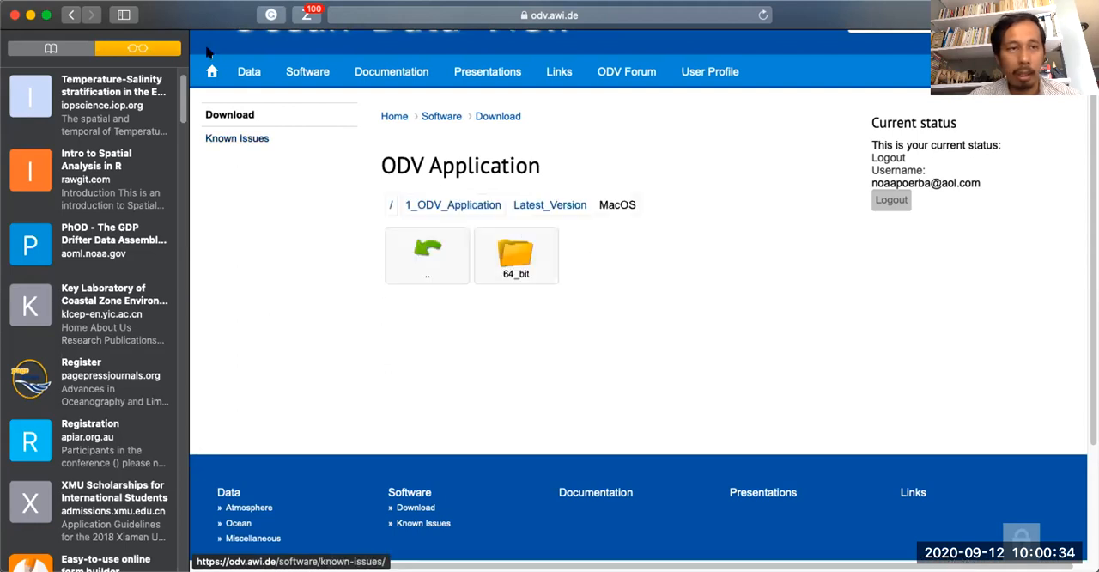
{"action": "left_click", "coordinate": [554, 207]}
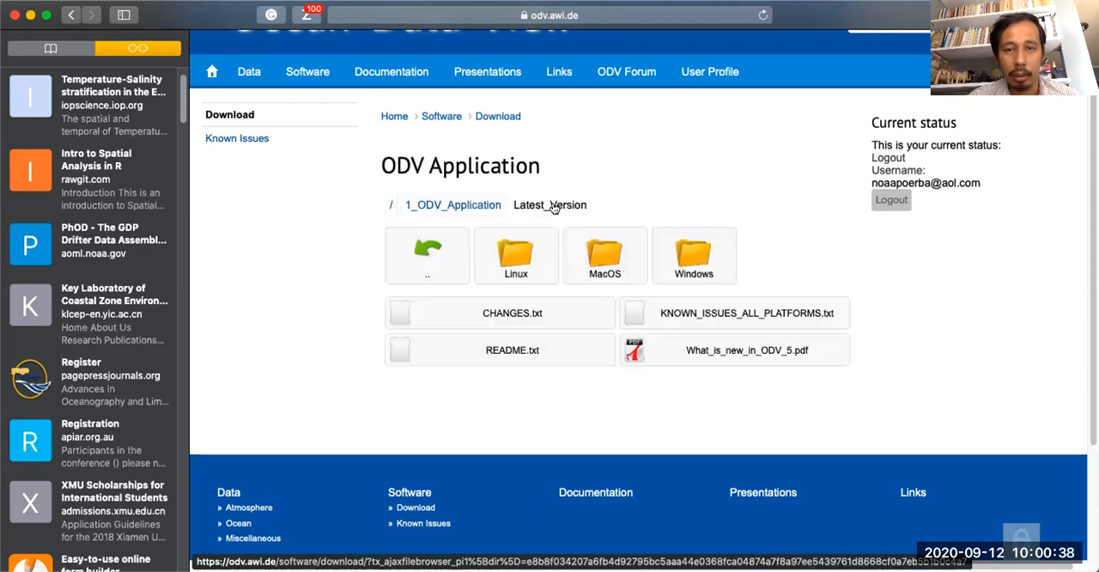
Download the installer odv_5.3.0_w64.exe from the Windows 64_bit folder.
{"action": "left_click", "coordinate": [674, 257]}
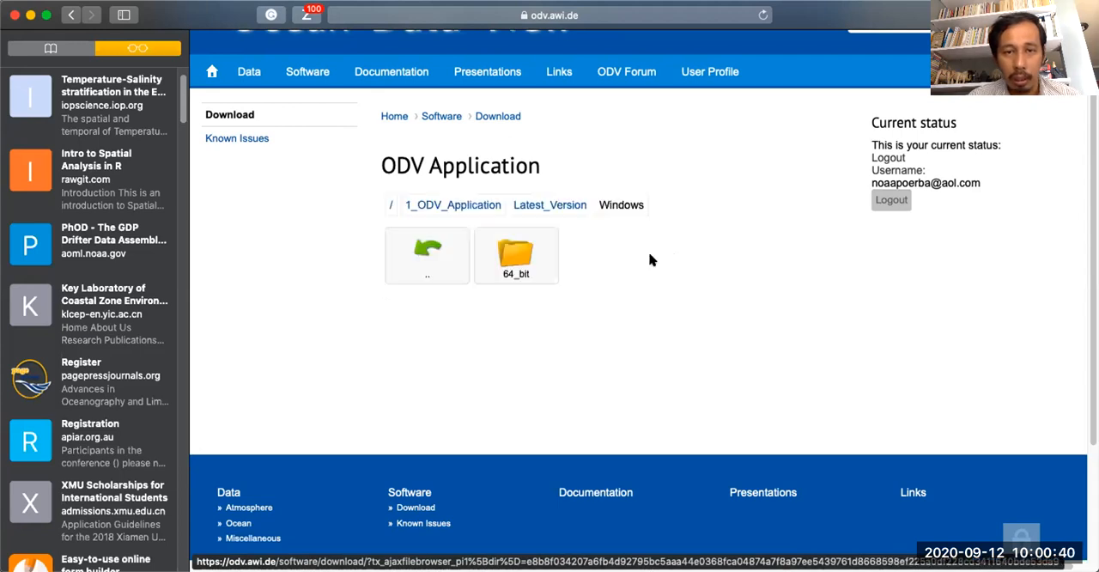
{"action": "left_click", "coordinate": [517, 266]}
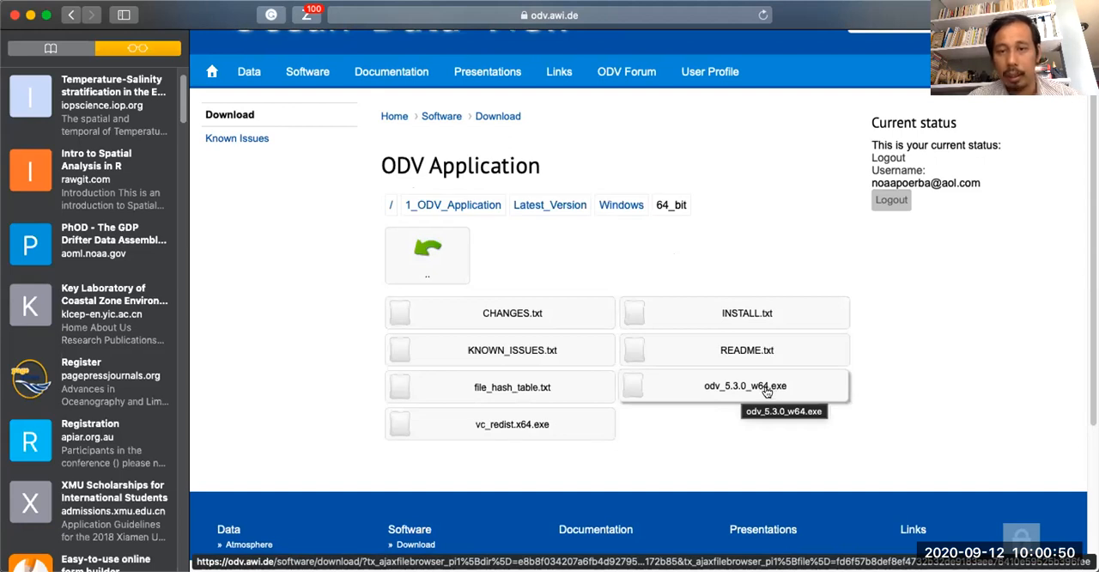
{"action": "left_click", "coordinate": [709, 388]}
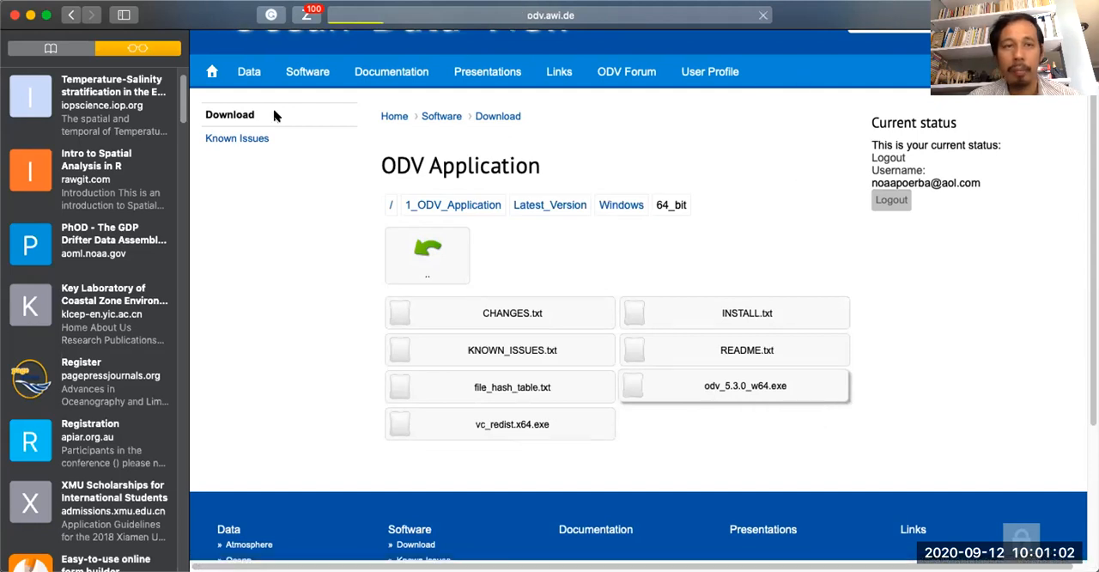
View the 64_bit download files for MacOS and for Linux, and return to the Latest_Version folder.
{"action": "left_click", "coordinate": [536, 206]}
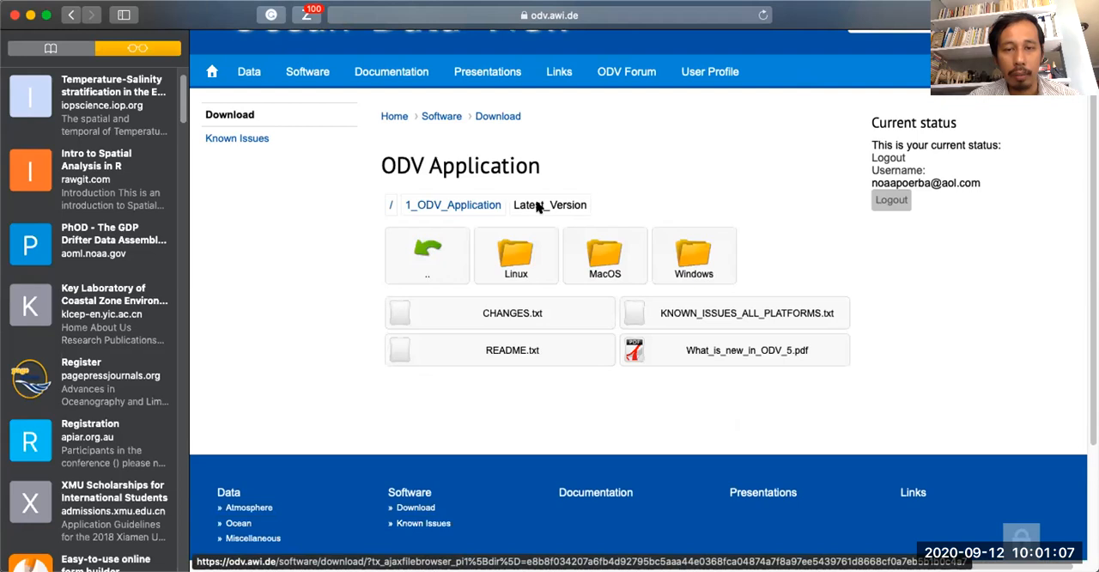
{"action": "left_click", "coordinate": [577, 242]}
{"action": "left_click", "coordinate": [540, 253]}
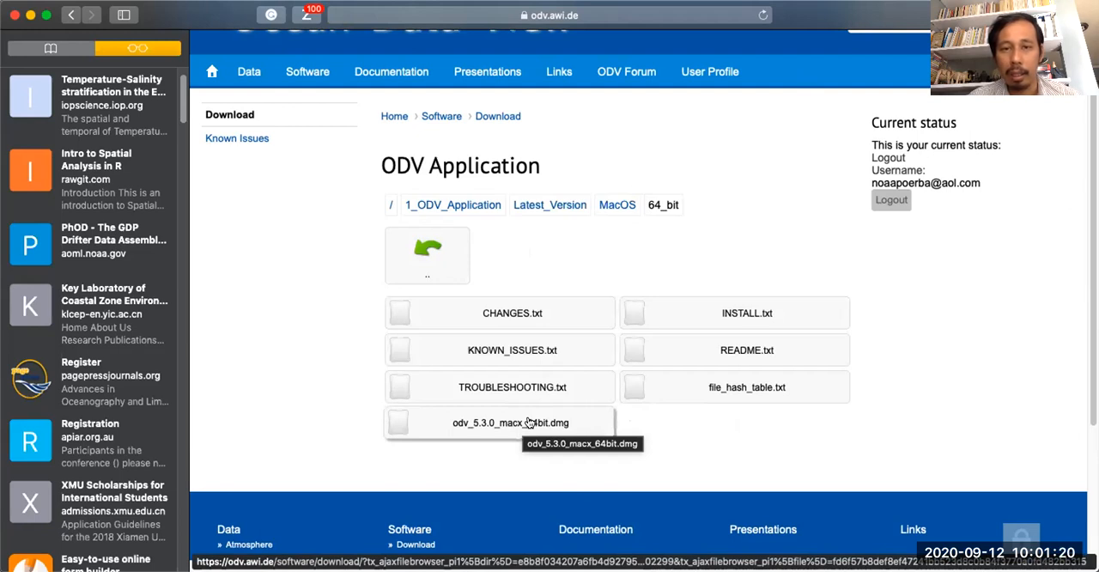
{"action": "left_click", "coordinate": [535, 211]}
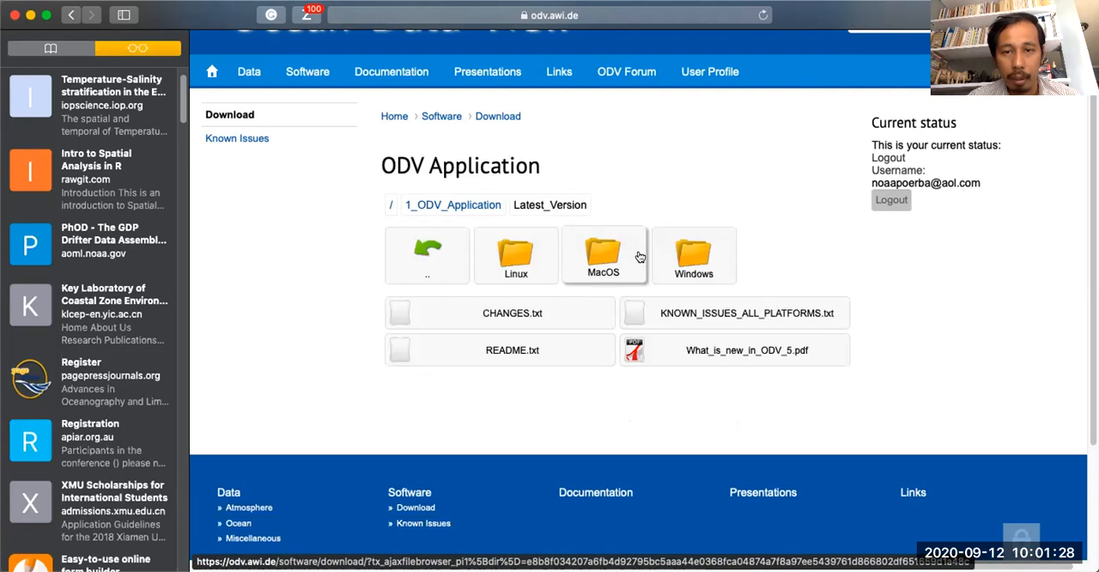
{"action": "left_click", "coordinate": [522, 257]}
{"action": "left_click", "coordinate": [527, 265]}
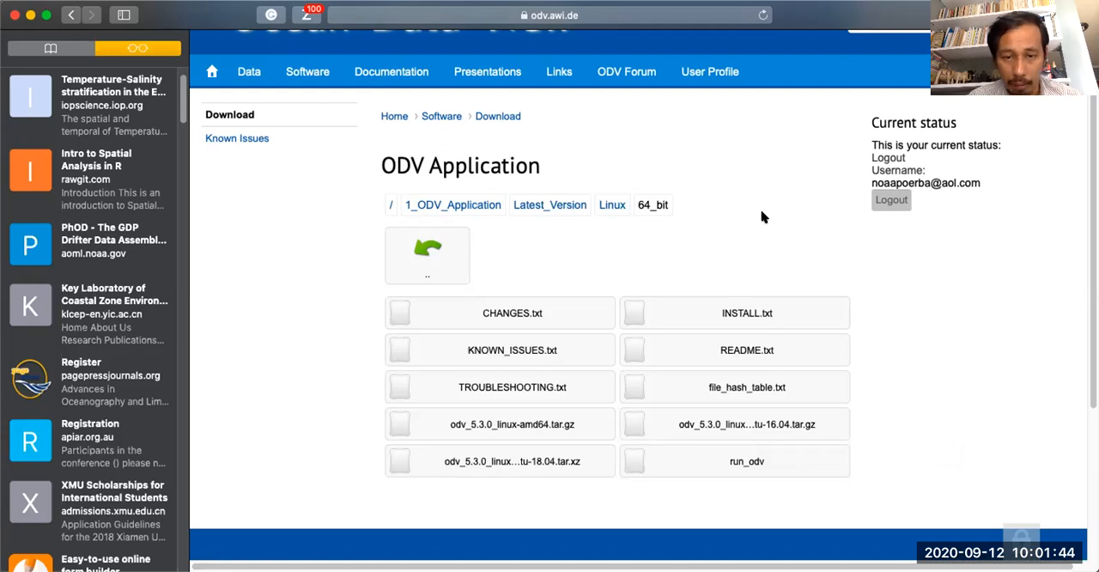
{"action": "left_click", "coordinate": [558, 207]}
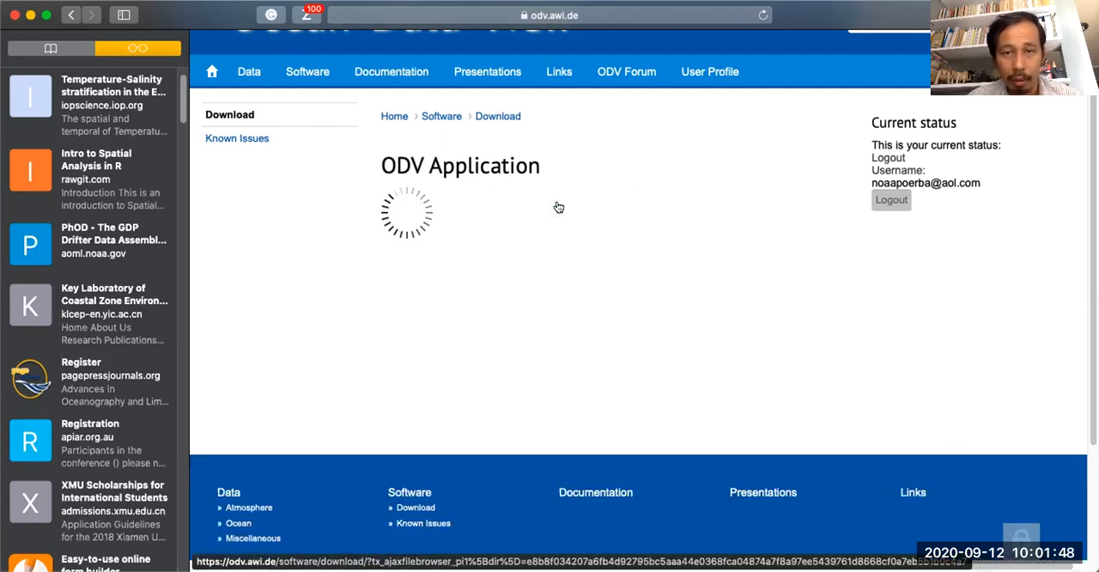
Download the disk image odv_5.3.0_macx_64bit.dmg from the MacOS 64_bit folder.
{"action": "left_click", "coordinate": [599, 254]}
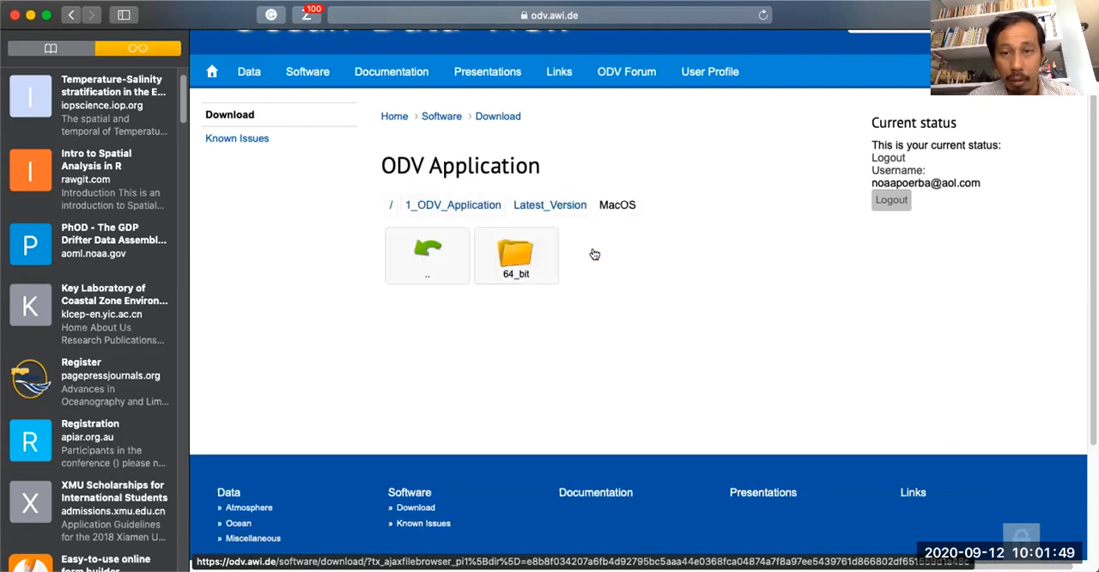
{"action": "left_click", "coordinate": [533, 254]}
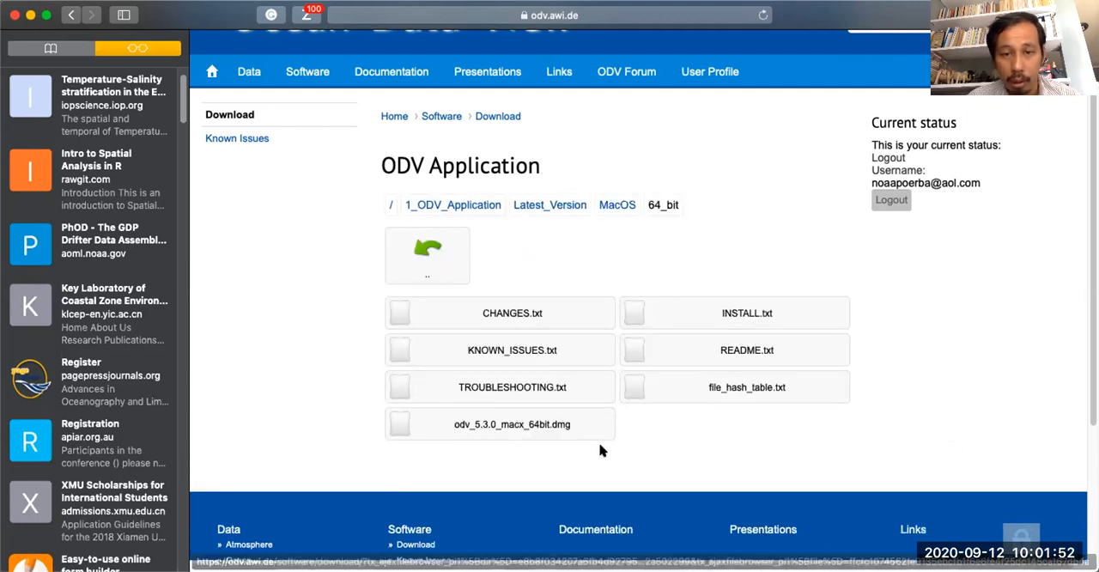
{"action": "left_click", "coordinate": [552, 424]}
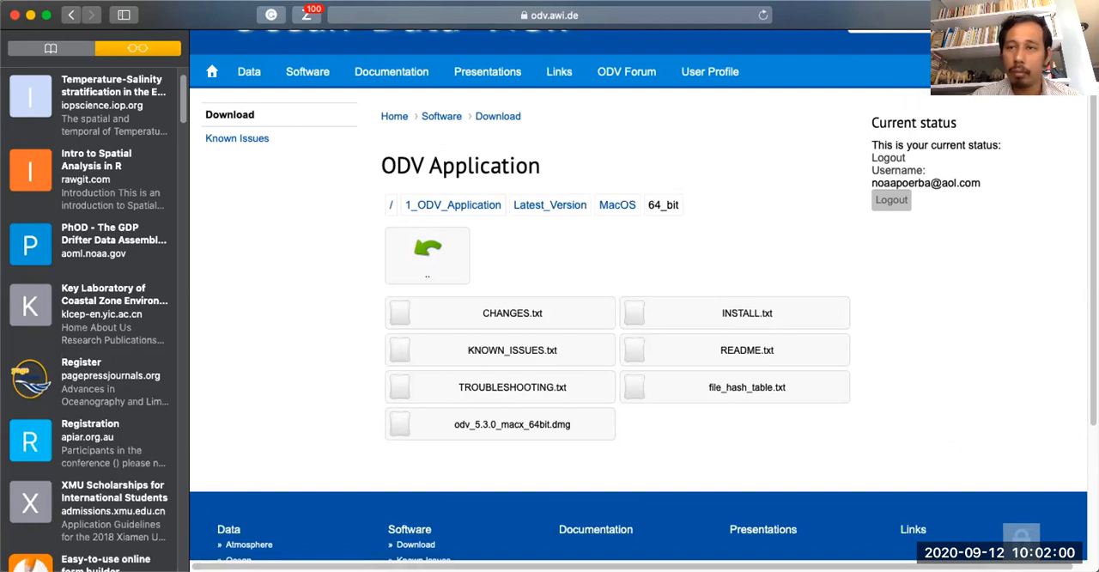
Stop the download of odv_5.3.0_w64.exe in the downloads list and close the list.
{"action": "left_click", "coordinate": [1019, 15]}
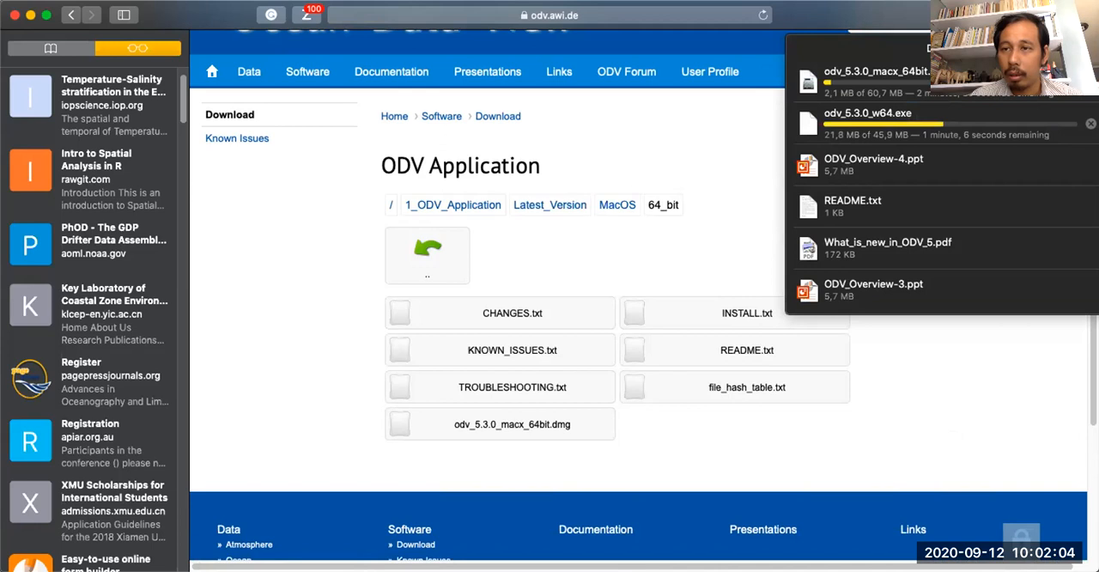
{"action": "left_click", "coordinate": [1091, 123]}
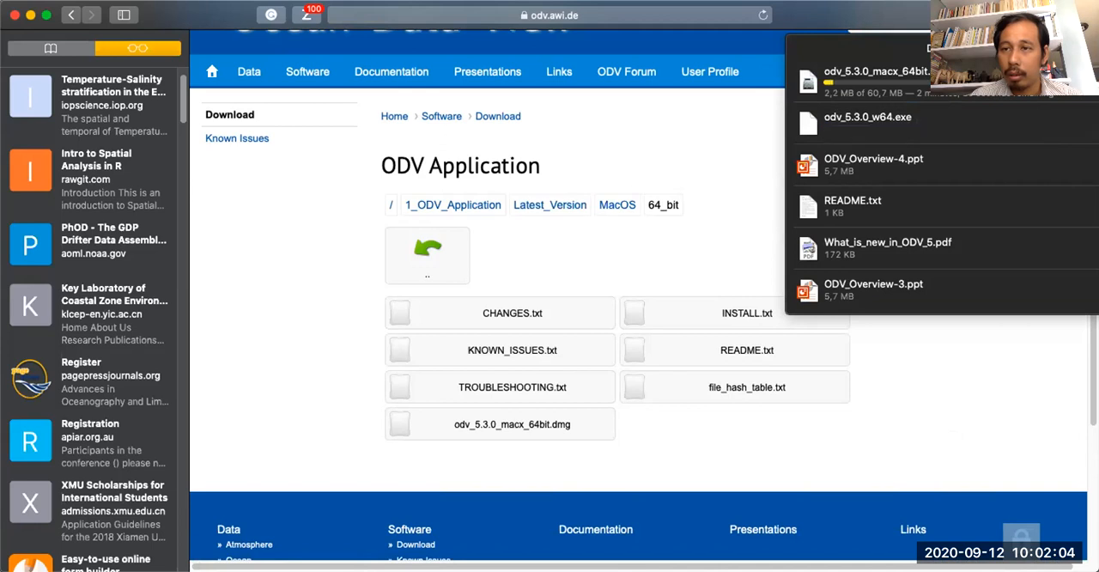
{"action": "left_click", "coordinate": [679, 138]}
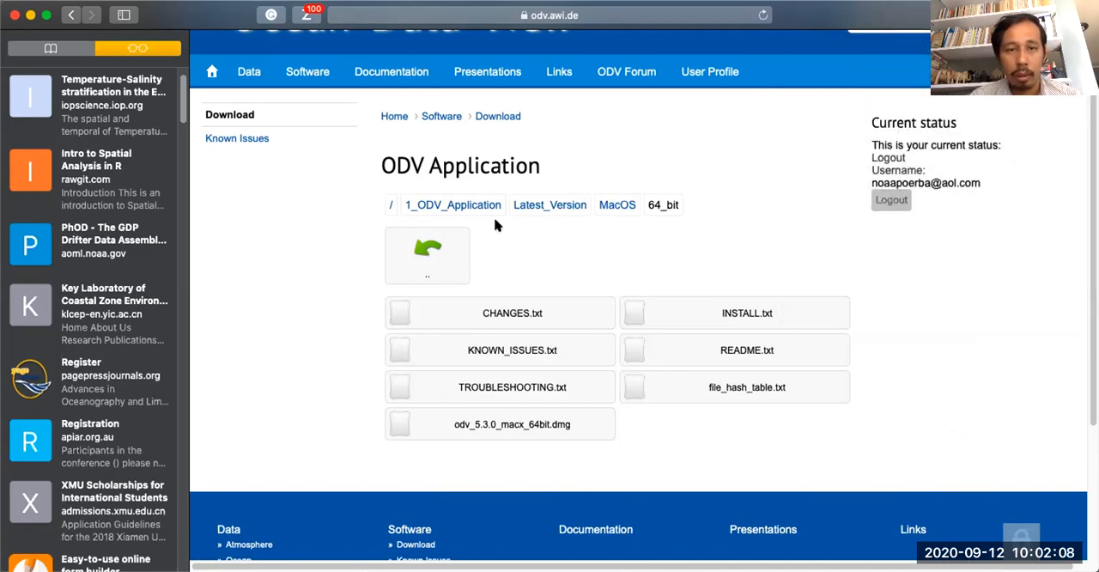
Return to the main software download page and open the 3_Optional_Packages folder.
{"action": "left_click", "coordinate": [443, 116]}
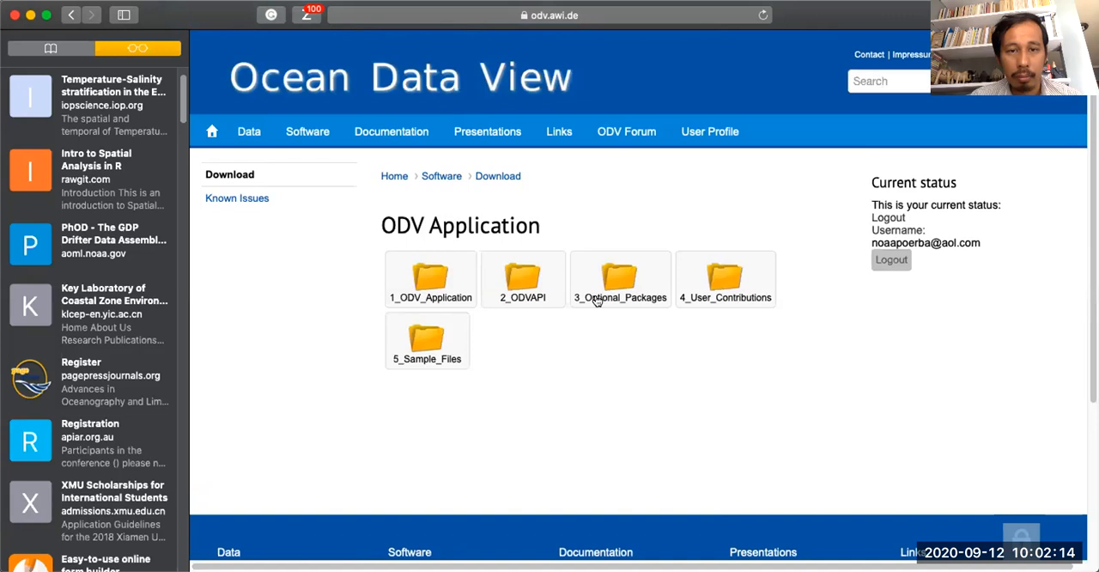
{"action": "left_click", "coordinate": [606, 286]}
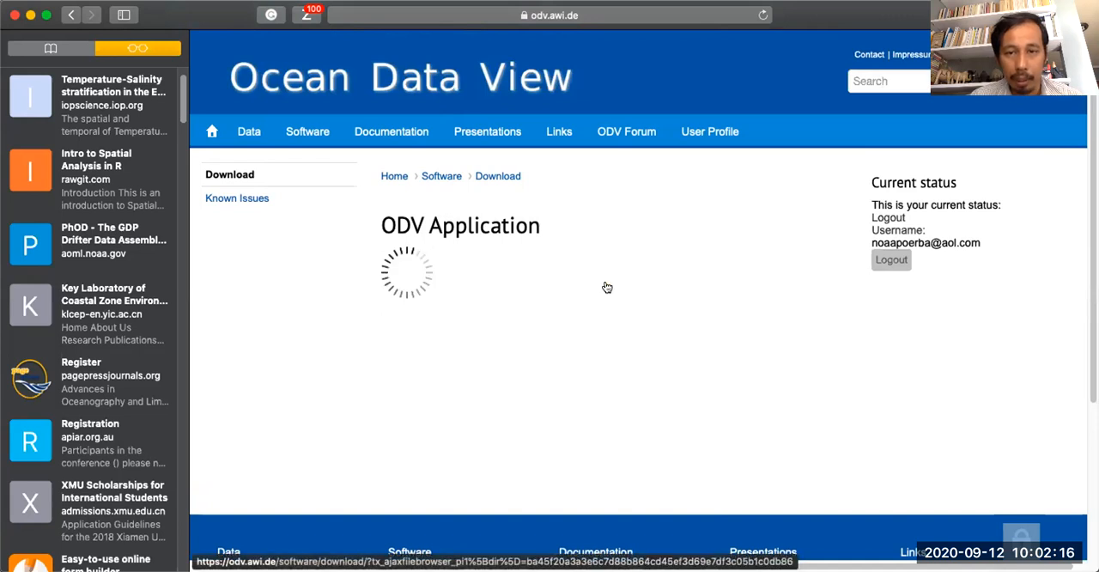
{"action": "scroll", "coordinate": [295, 332], "scroll_direction": "down", "scroll_amount": 1}
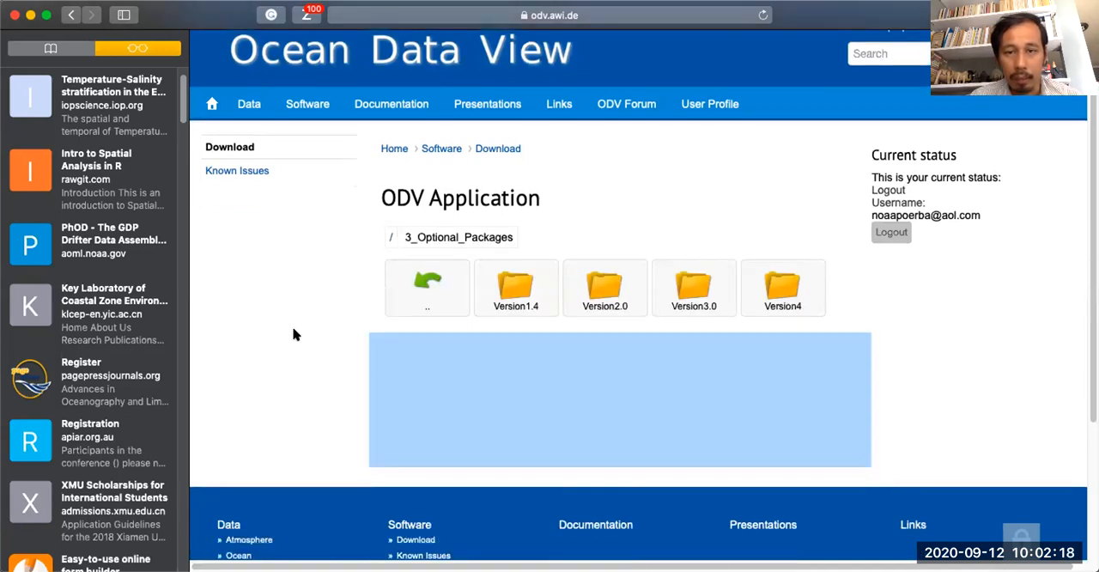
Open the Windows folder of Version4 and look through its optional package files.
{"action": "left_click", "coordinate": [758, 296]}
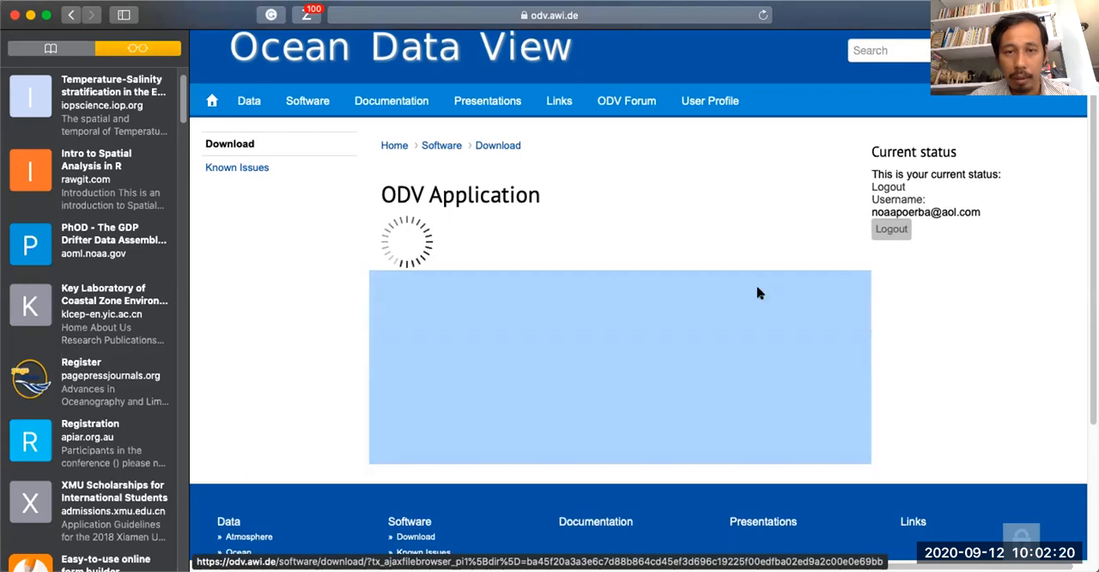
{"action": "scroll", "coordinate": [332, 331], "scroll_direction": "down", "scroll_amount": 1}
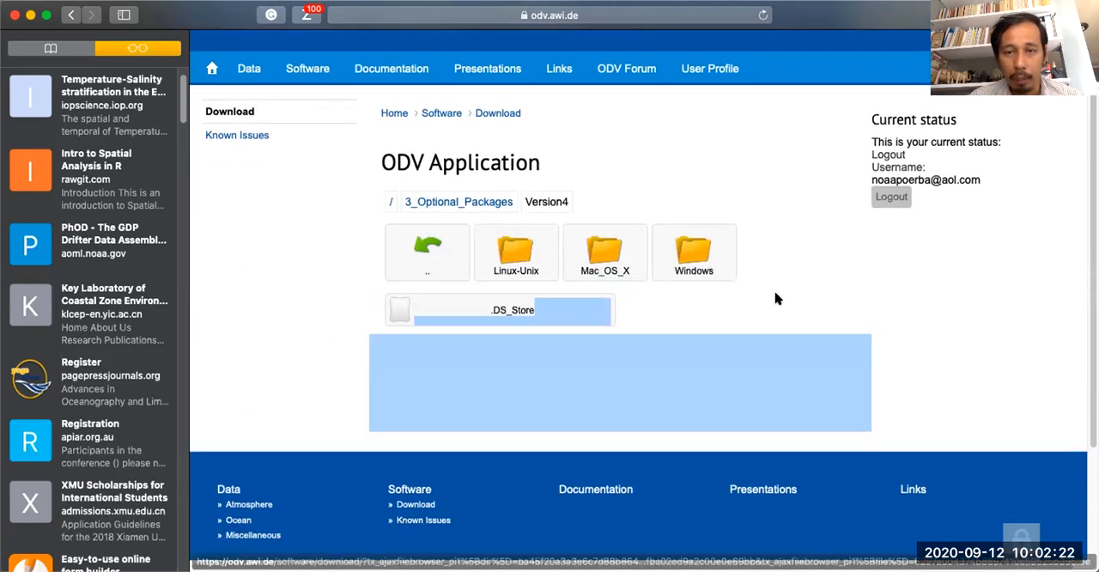
{"action": "left_click", "coordinate": [695, 256]}
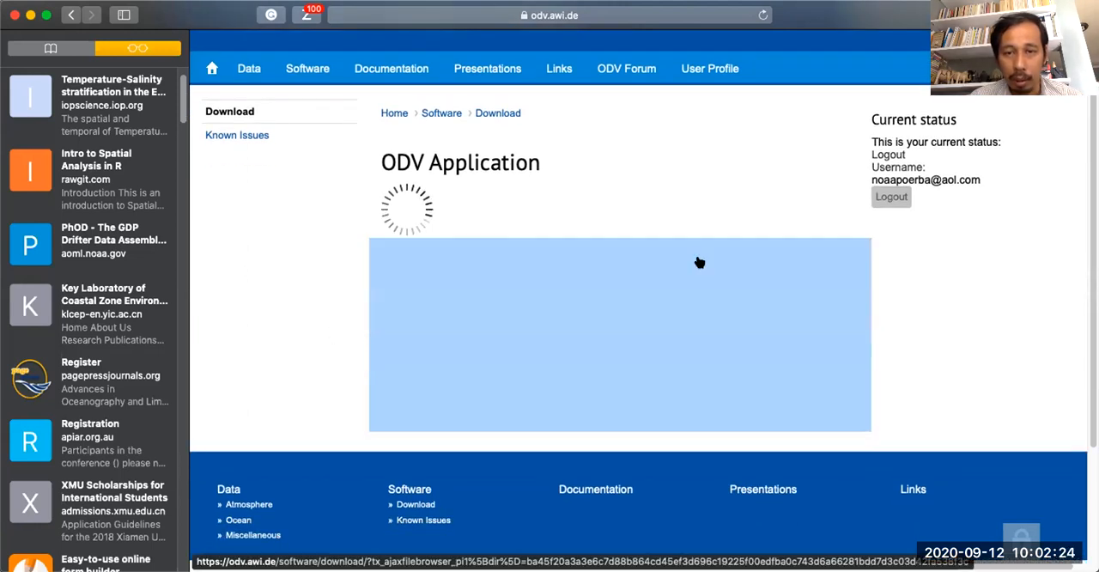
{"action": "scroll", "coordinate": [292, 287], "scroll_direction": "down", "scroll_amount": 3}
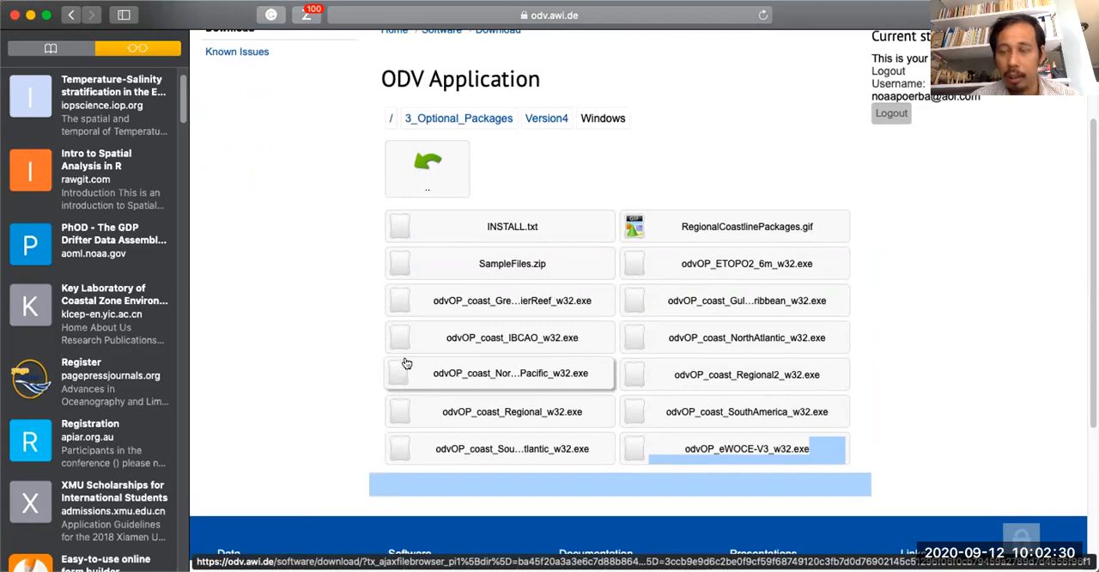
{"action": "scroll", "coordinate": [311, 268], "scroll_direction": "down", "scroll_amount": 1}
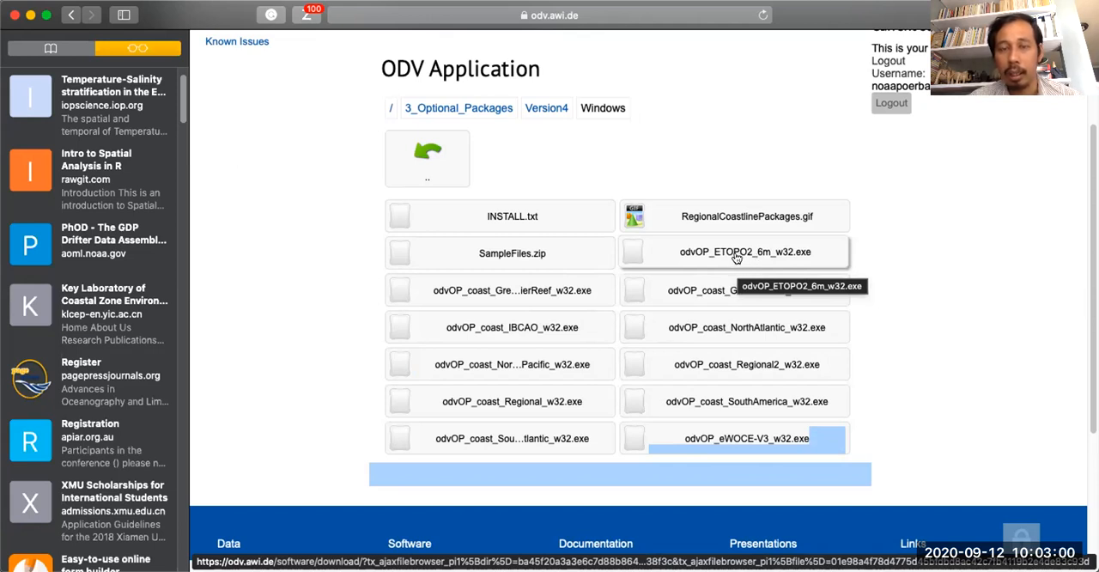
Open INSTALL.txt from the Version4 Windows folder and return to the download page.
{"action": "left_click", "coordinate": [508, 216]}
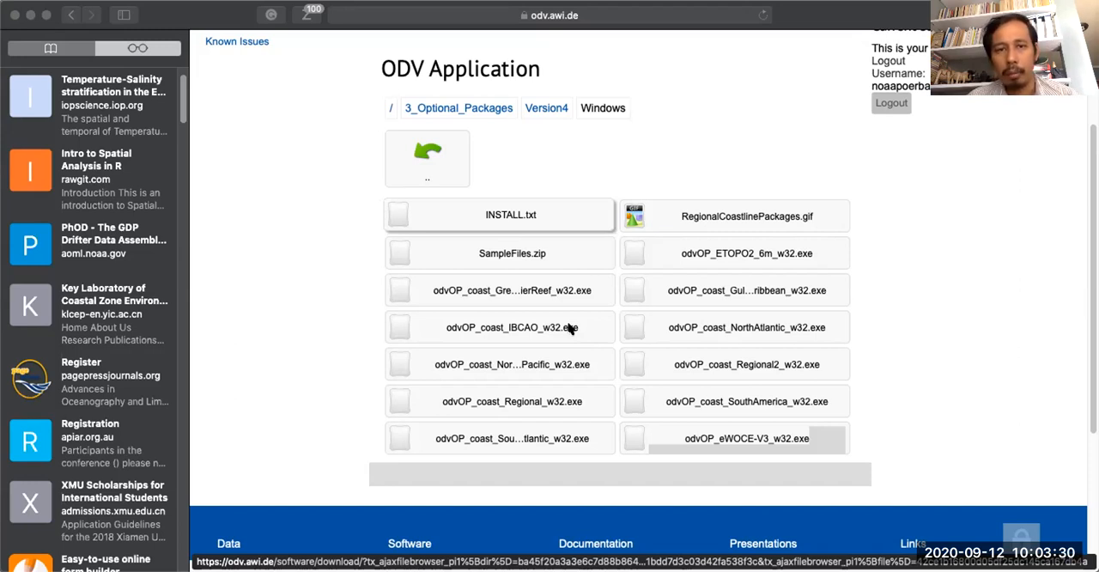
{"action": "left_click", "coordinate": [546, 153]}
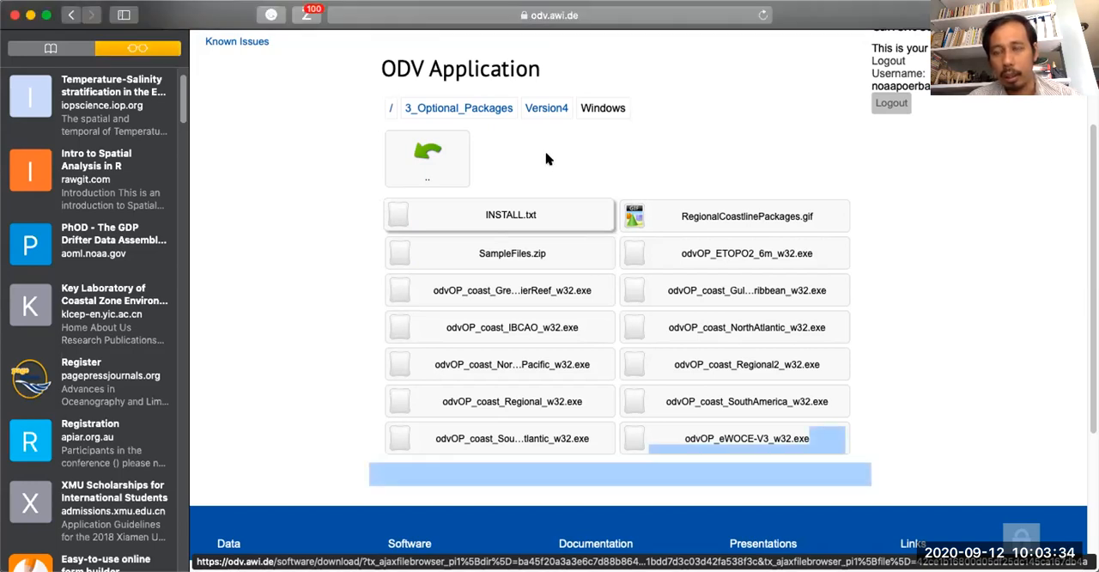
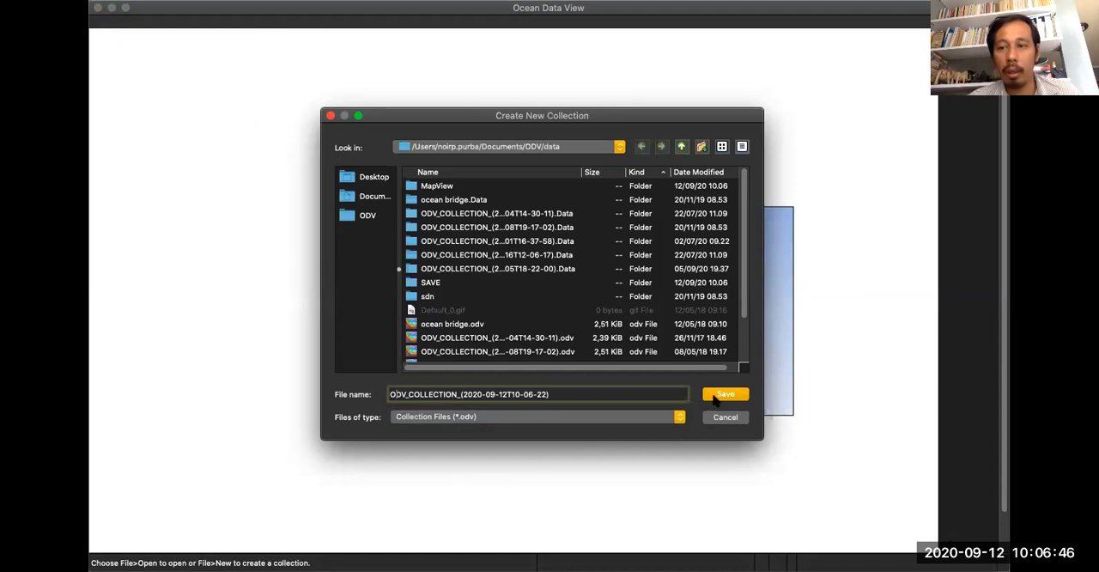
Save the new collection as ODV_COLLECTION_(2020-09-12T10-06-22) and define its variables with the World Ocean Database template.
{"action": "left_click", "coordinate": [714, 397]}
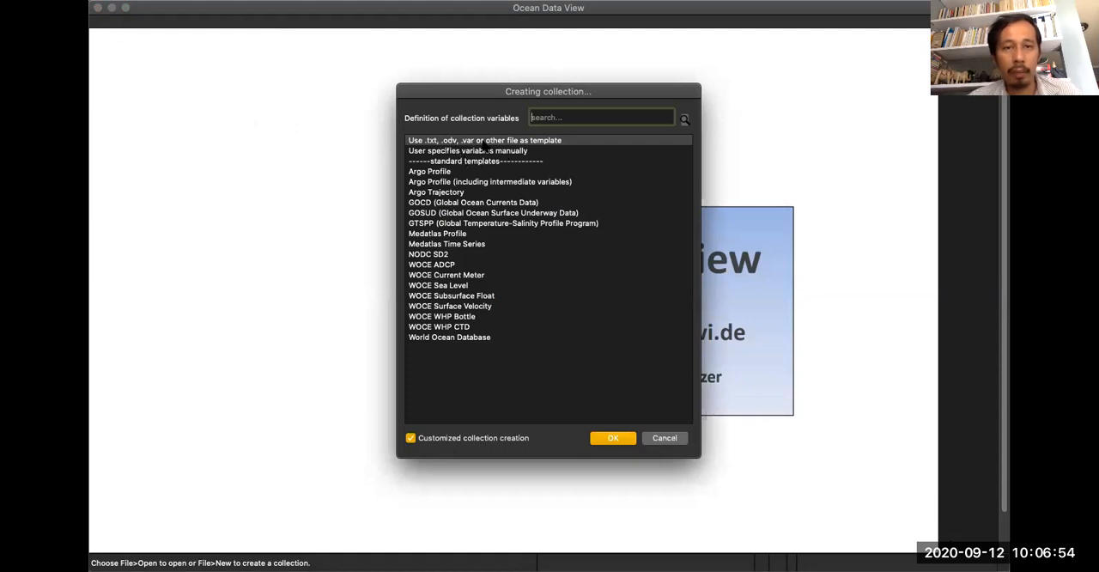
{"action": "left_click", "coordinate": [452, 151]}
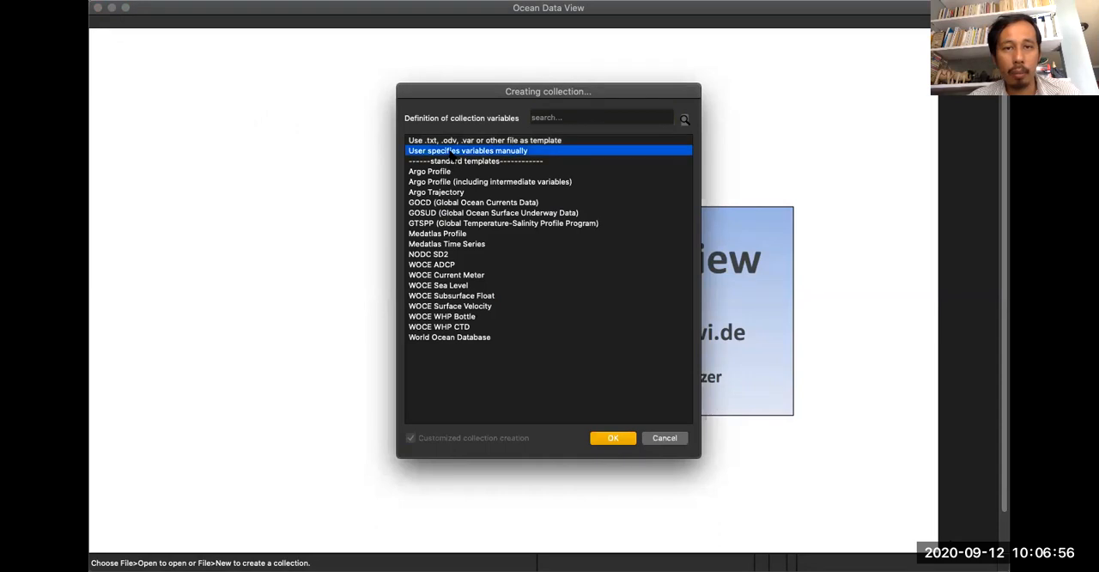
{"action": "left_click", "coordinate": [451, 172]}
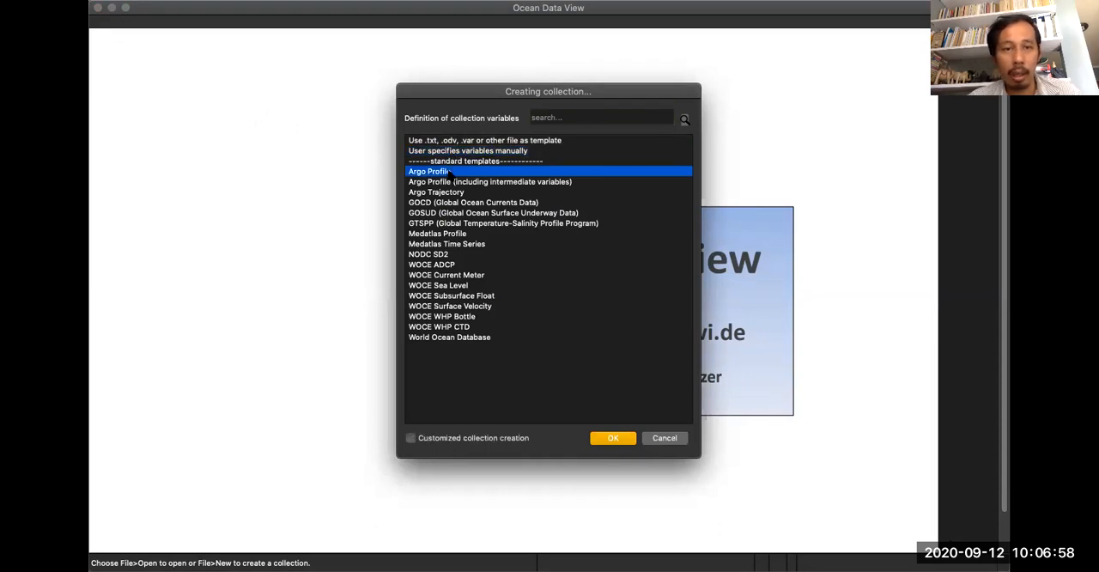
{"action": "left_click", "coordinate": [450, 203]}
{"action": "left_click", "coordinate": [450, 213]}
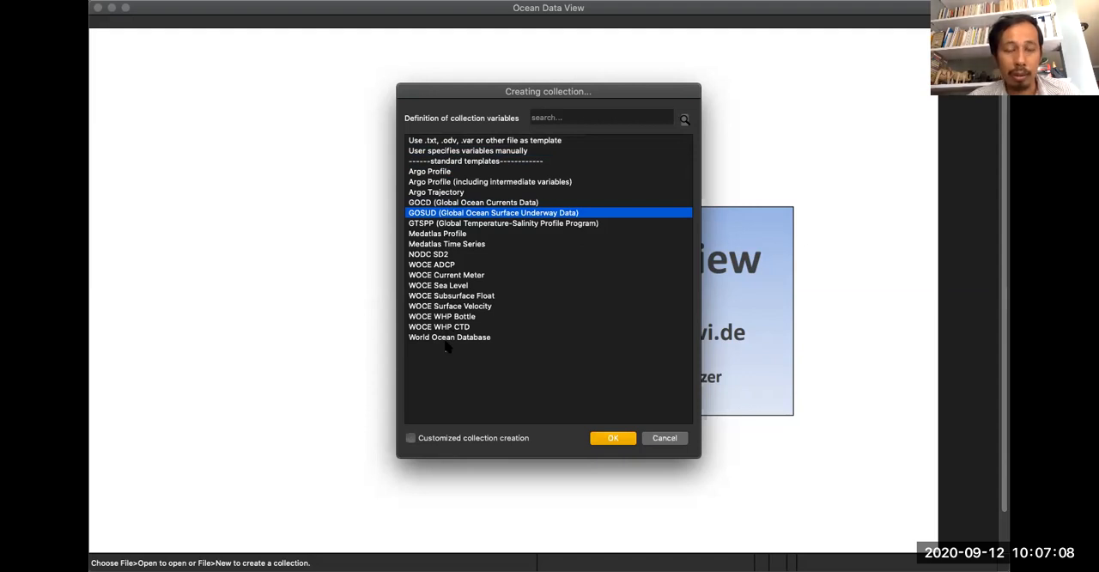
{"action": "left_click", "coordinate": [441, 337]}
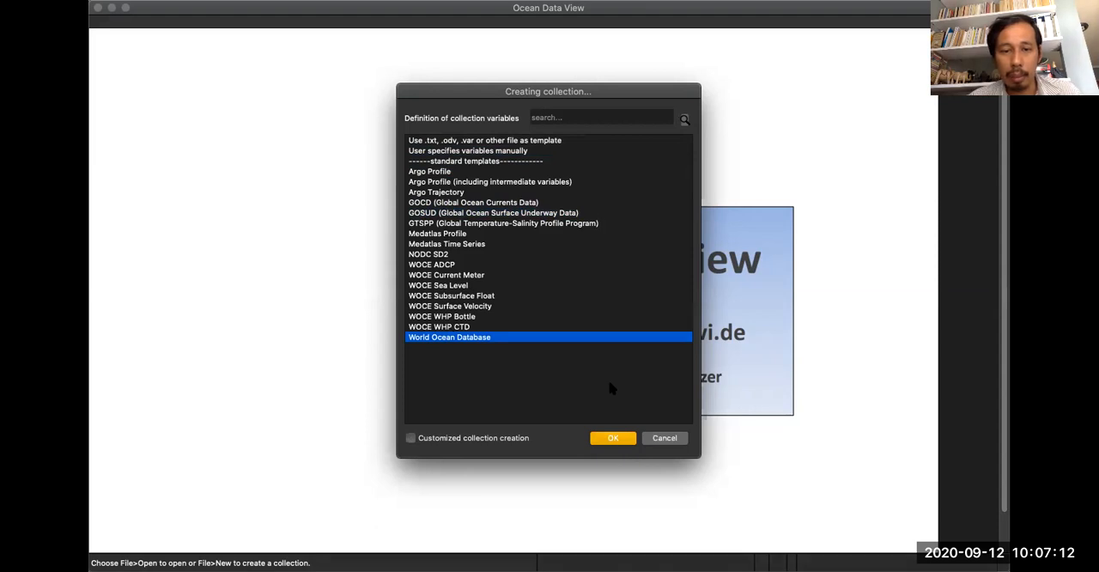
{"action": "left_click", "coordinate": [613, 438]}
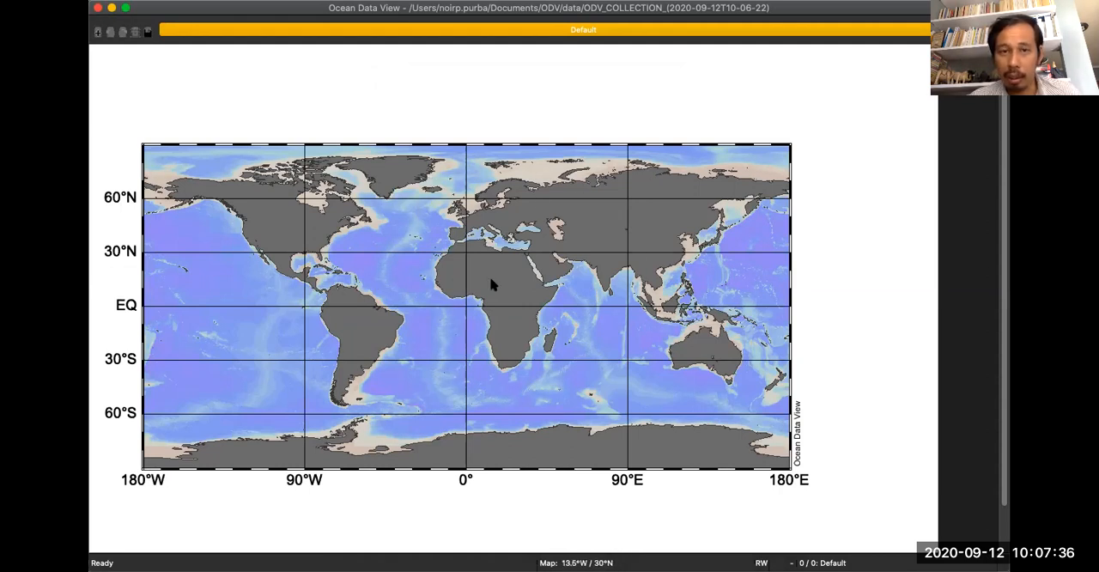
Examine the commands offered for the empty canvas and compare them with those offered for the map.
{"action": "right_click", "coordinate": [734, 85]}
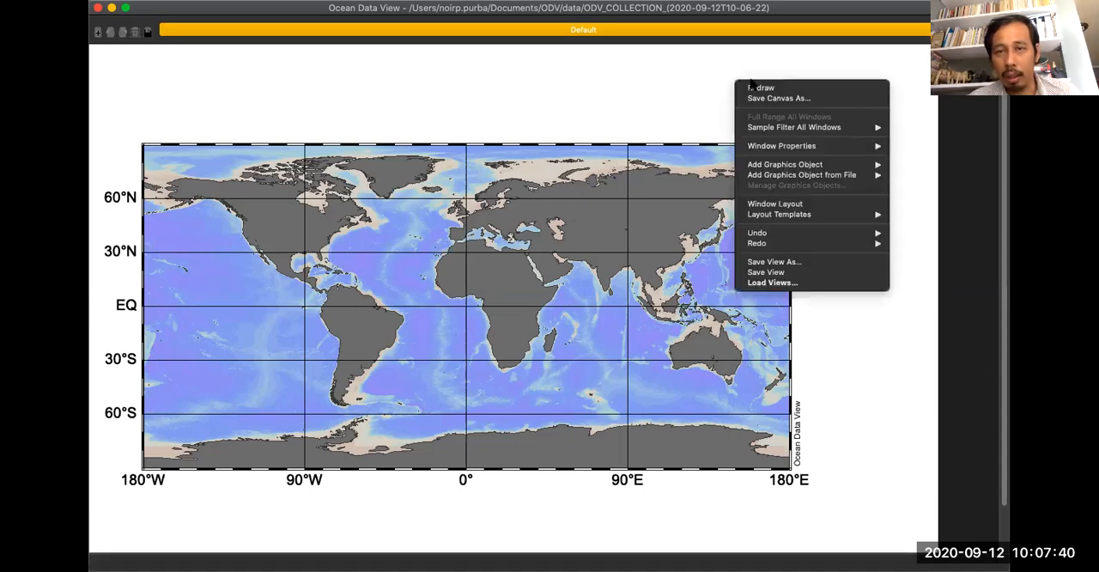
{"action": "left_click", "coordinate": [515, 258]}
{"action": "right_click", "coordinate": [486, 242]}
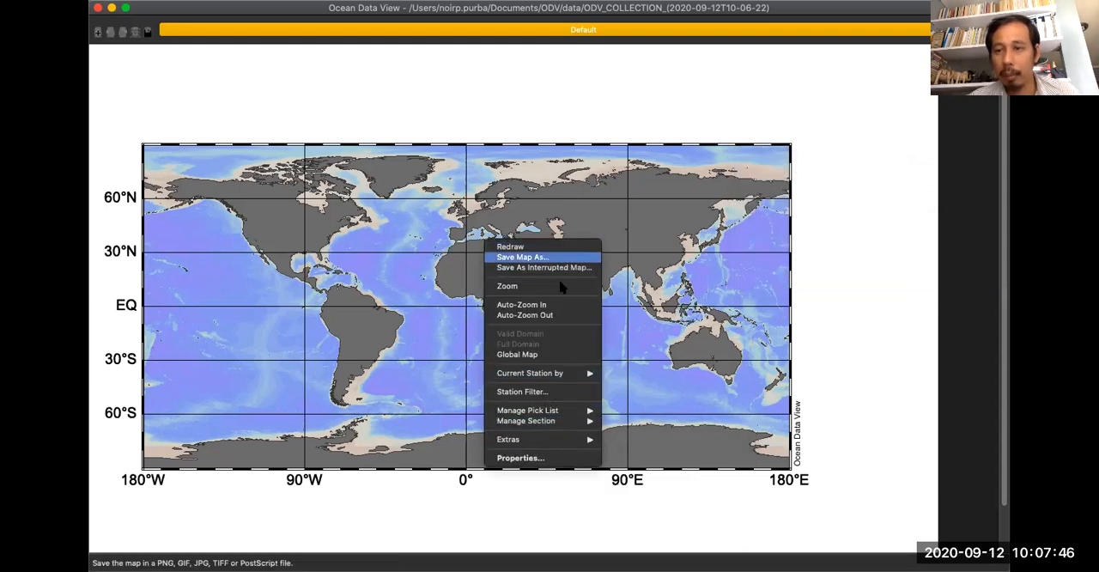
{"action": "mouse_move", "coordinate": [574, 443]}
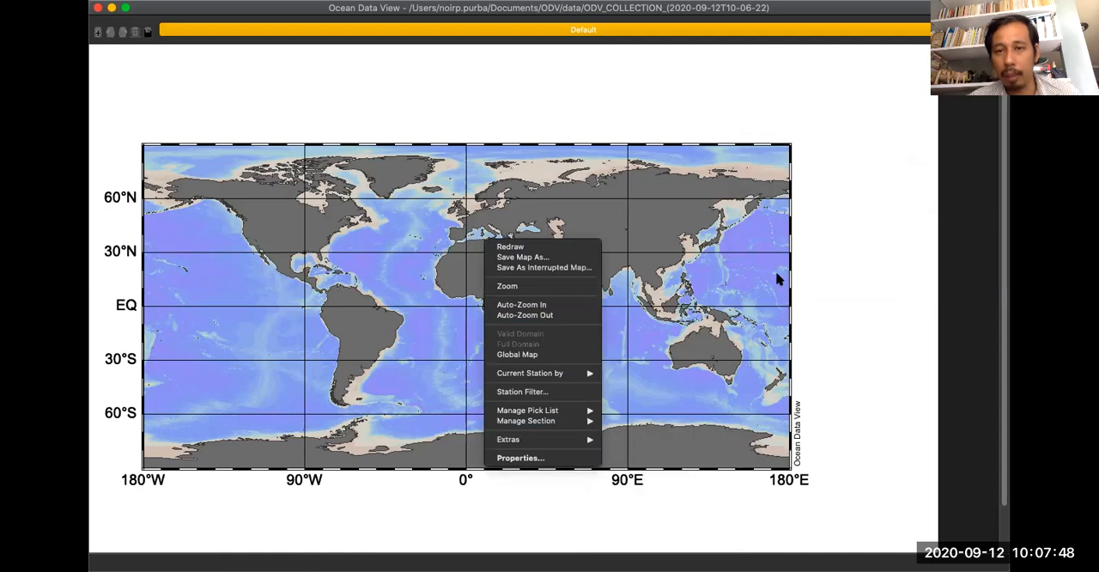
{"action": "left_click", "coordinate": [711, 196]}
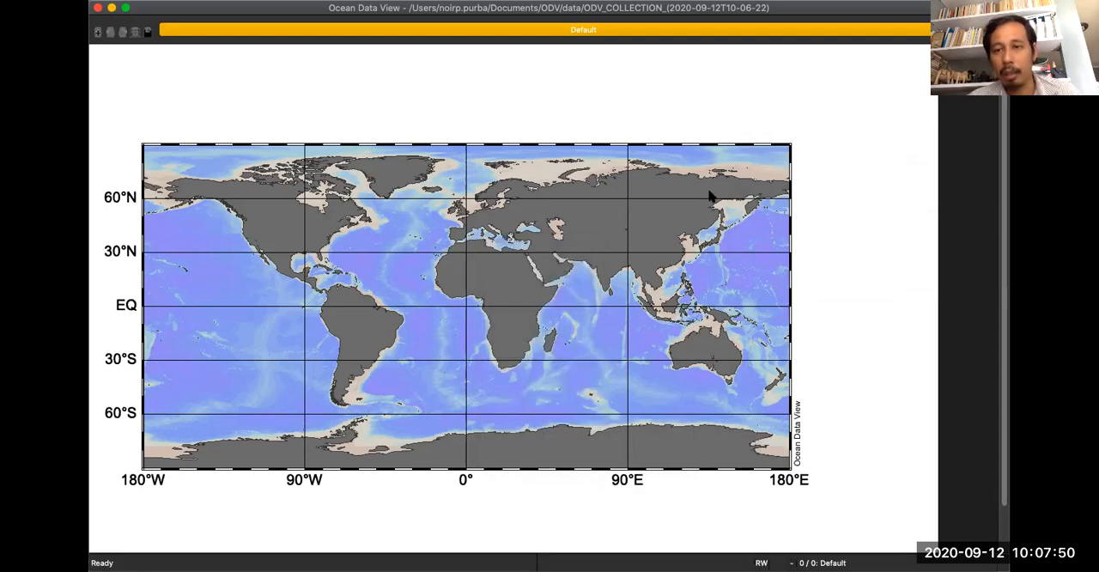
{"action": "right_click", "coordinate": [728, 89]}
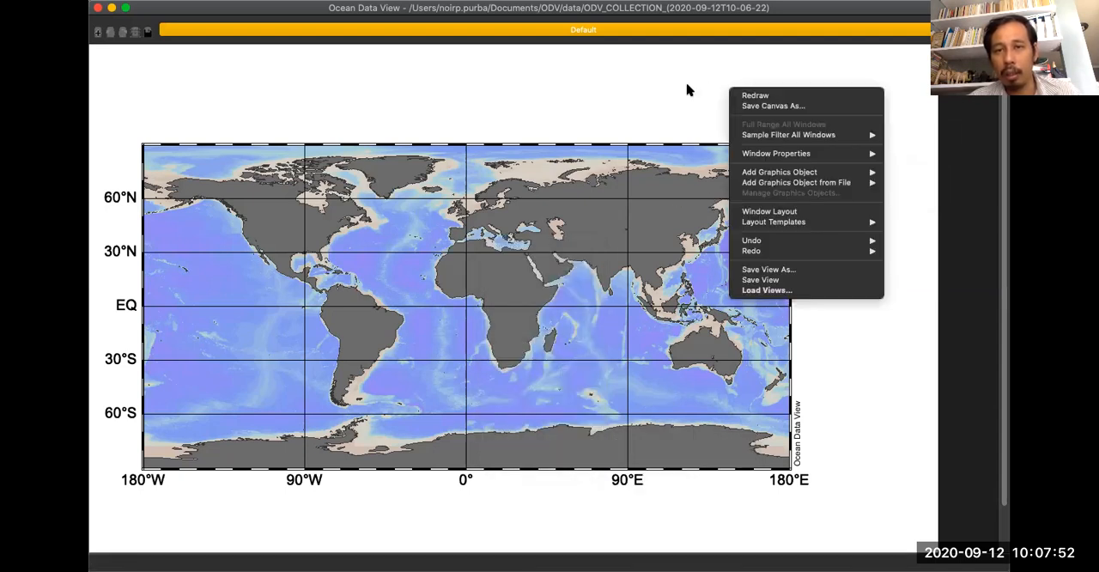
{"action": "left_click", "coordinate": [579, 246]}
{"action": "right_click", "coordinate": [579, 247]}
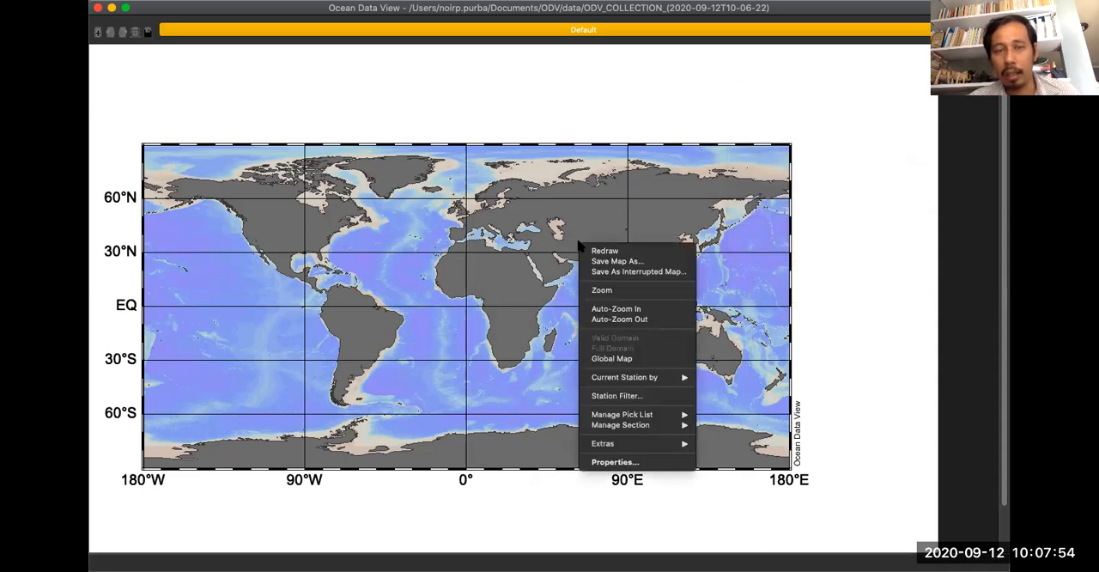
{"action": "left_click", "coordinate": [515, 245]}
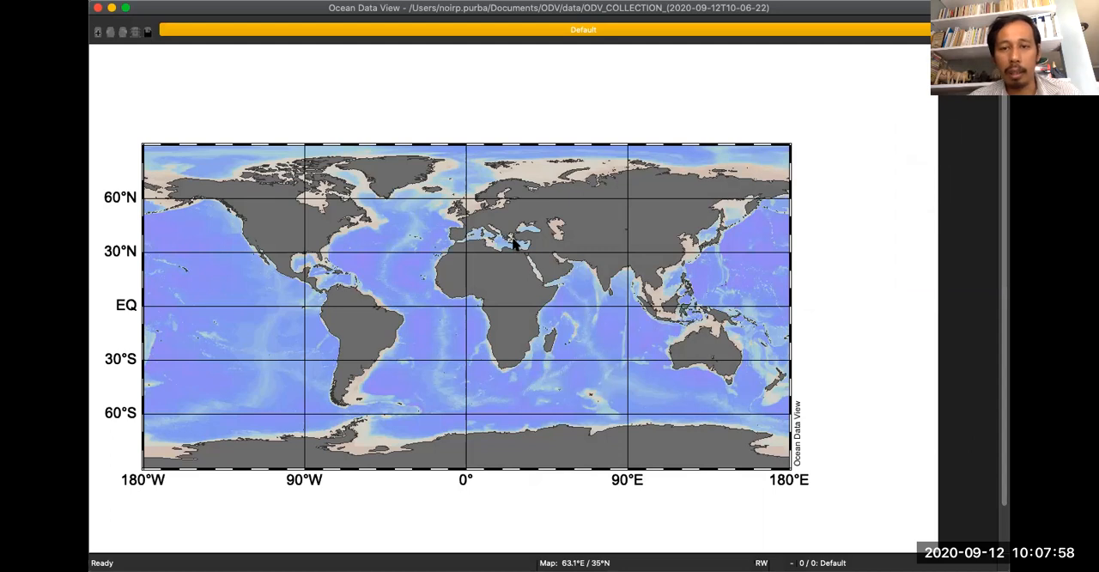
Zoom the global map so that its northern limit lies at about 42.7°N.
{"action": "right_click", "coordinate": [415, 187]}
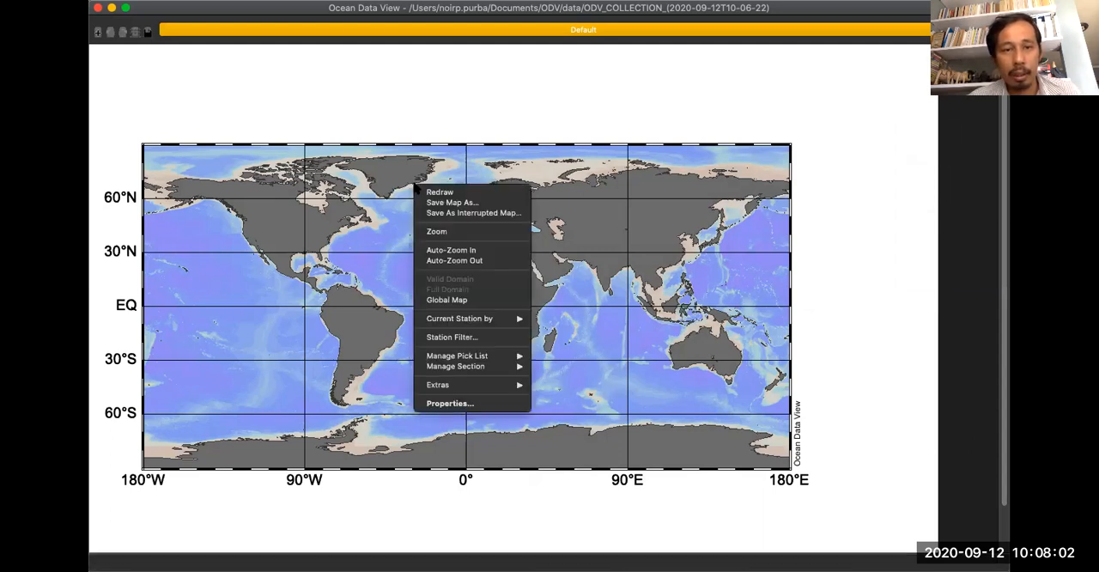
{"action": "left_click", "coordinate": [451, 237]}
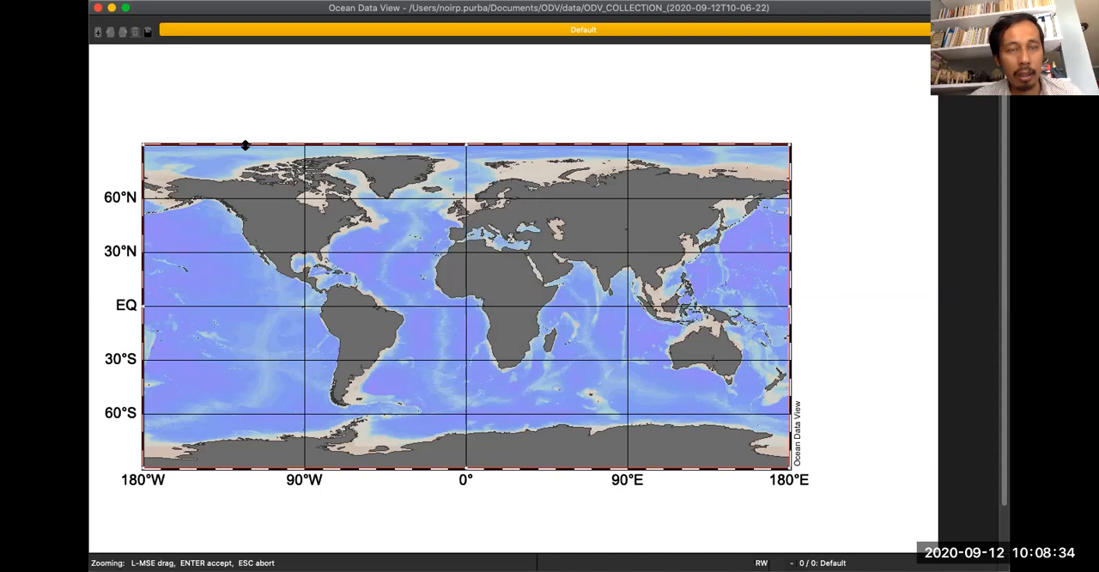
{"action": "left_click_drag", "start_coordinate": [246, 145], "coordinate": [252, 227]}
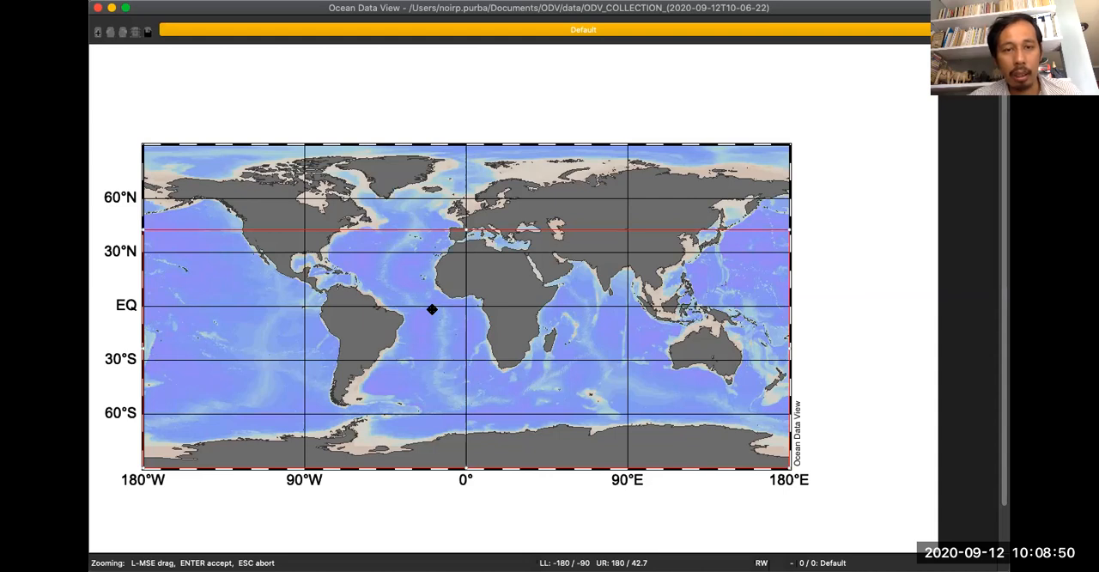
{"action": "key", "text": "Return"}
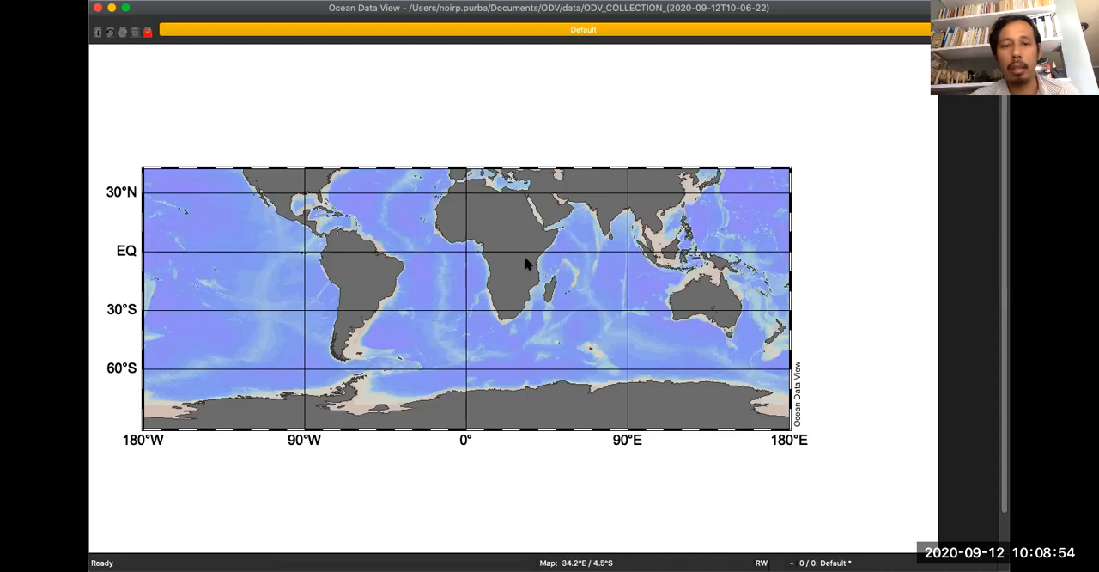
Zoom the map so that its eastern limit lies at about 50.8°E.
{"action": "right_click", "coordinate": [376, 214]}
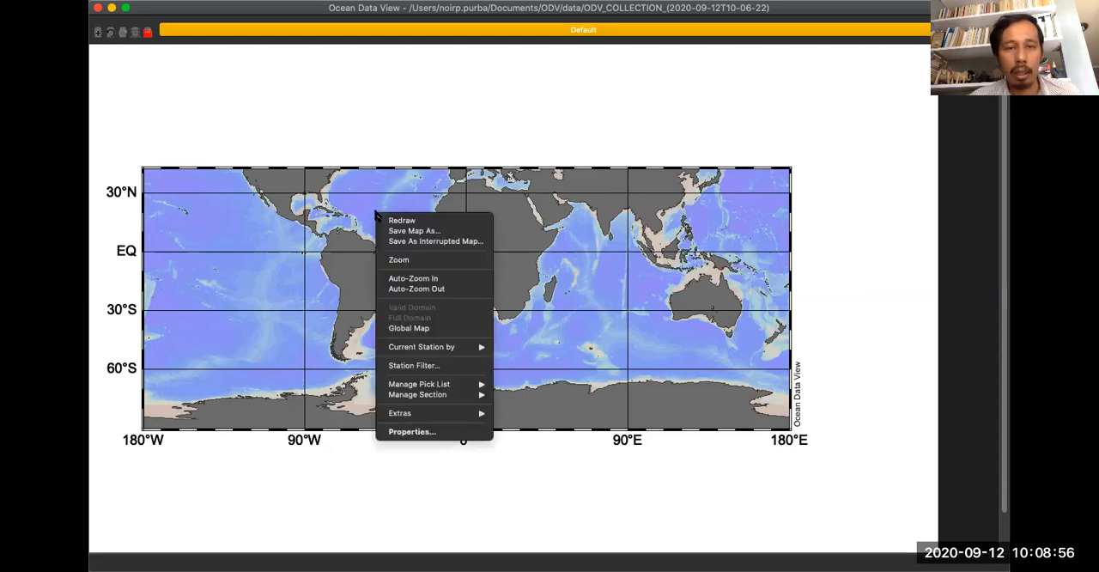
{"action": "left_click", "coordinate": [397, 259]}
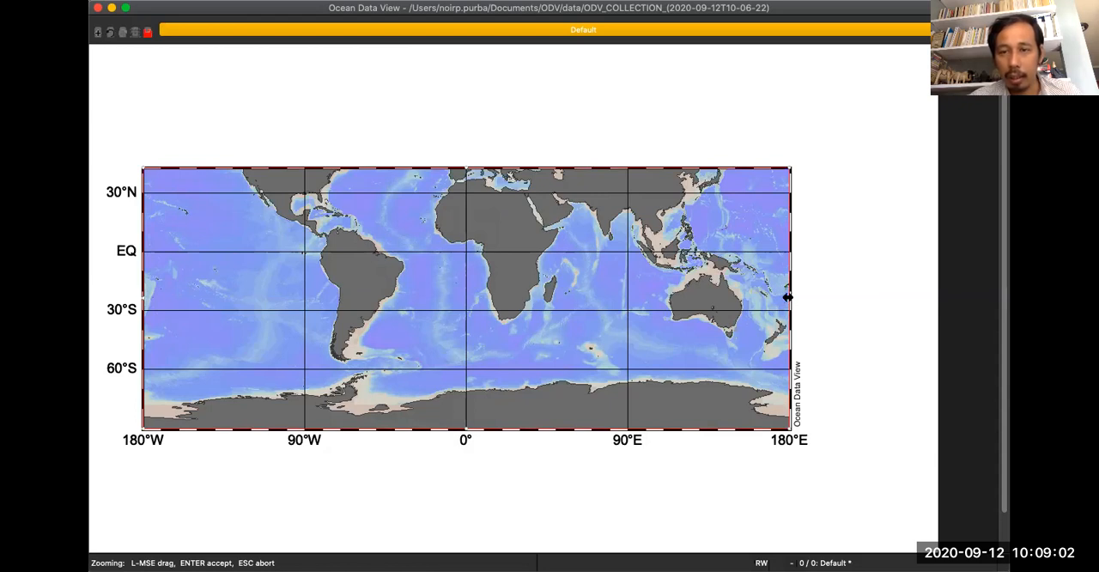
{"action": "left_click_drag", "start_coordinate": [787, 296], "coordinate": [556, 301]}
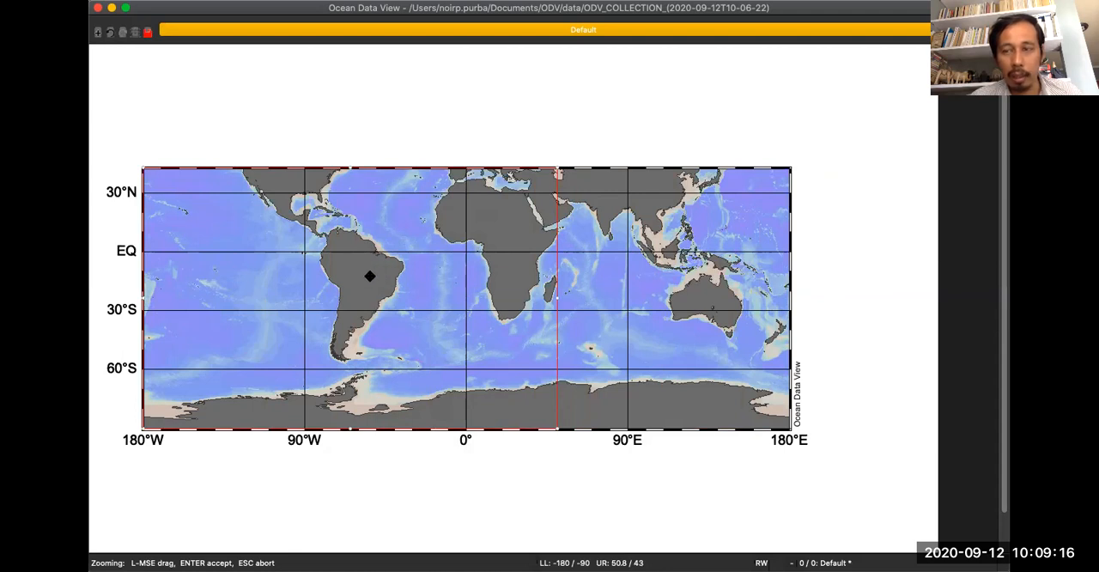
{"action": "key", "text": "Return"}
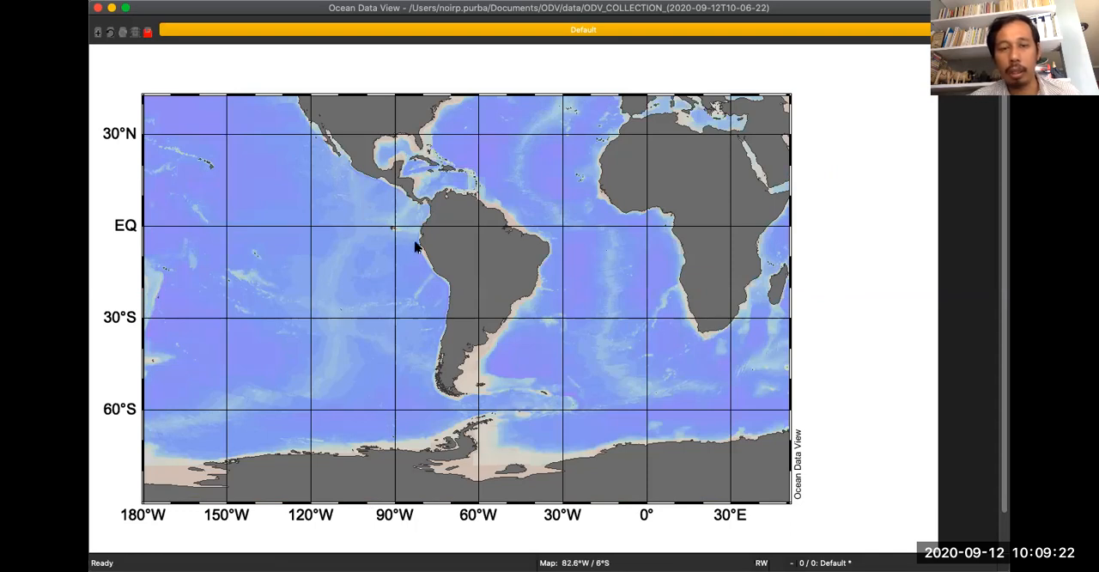
Auto-zoom the map in once and out once, and reset it to the global map.
{"action": "right_click", "coordinate": [433, 217]}
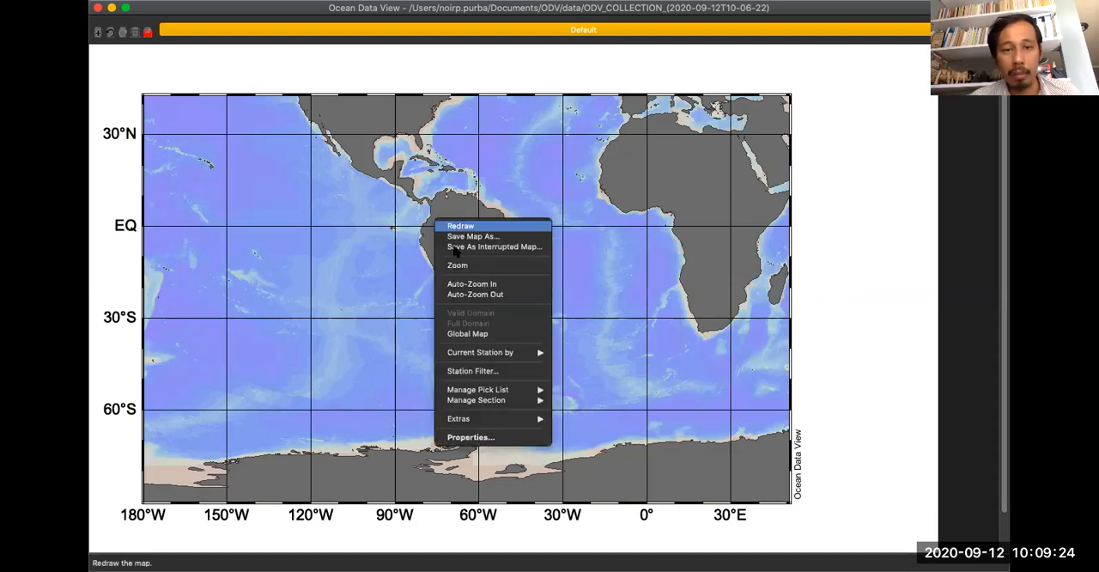
{"action": "left_click", "coordinate": [459, 285]}
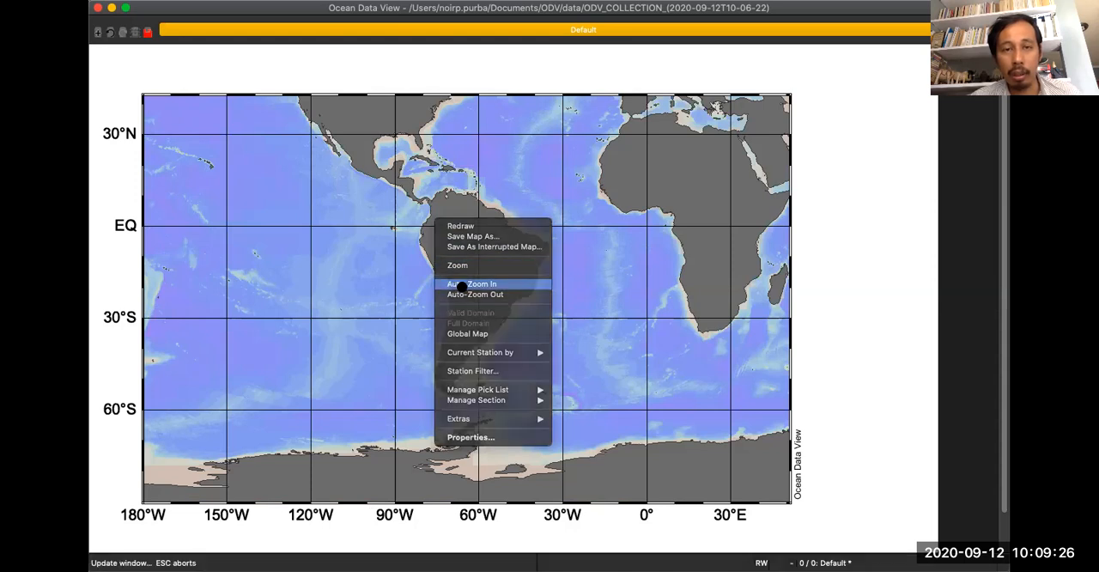
{"action": "right_click", "coordinate": [464, 224]}
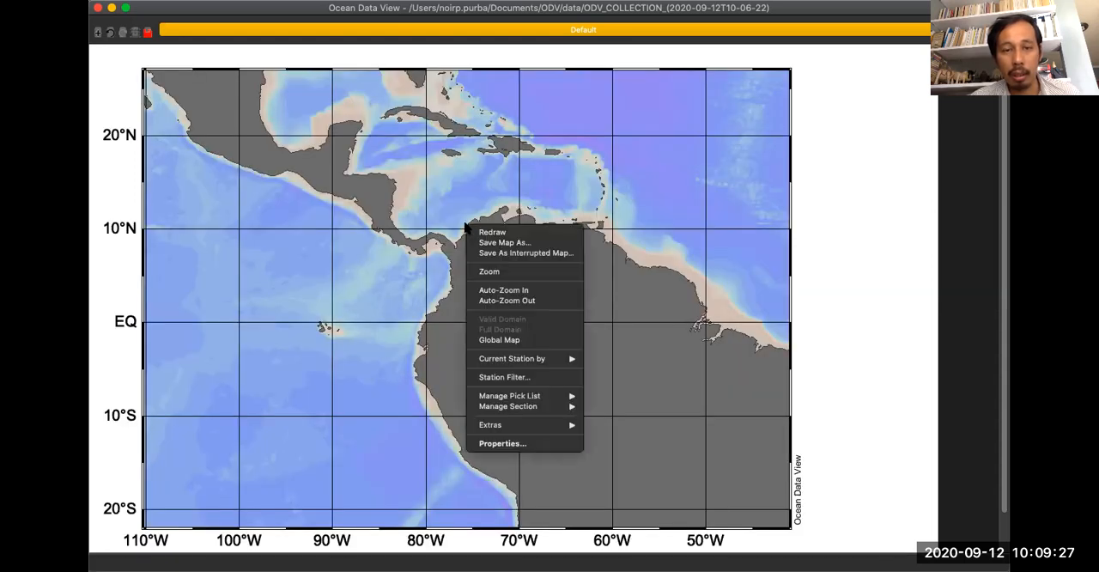
{"action": "left_click", "coordinate": [495, 301]}
{"action": "right_click", "coordinate": [480, 173]}
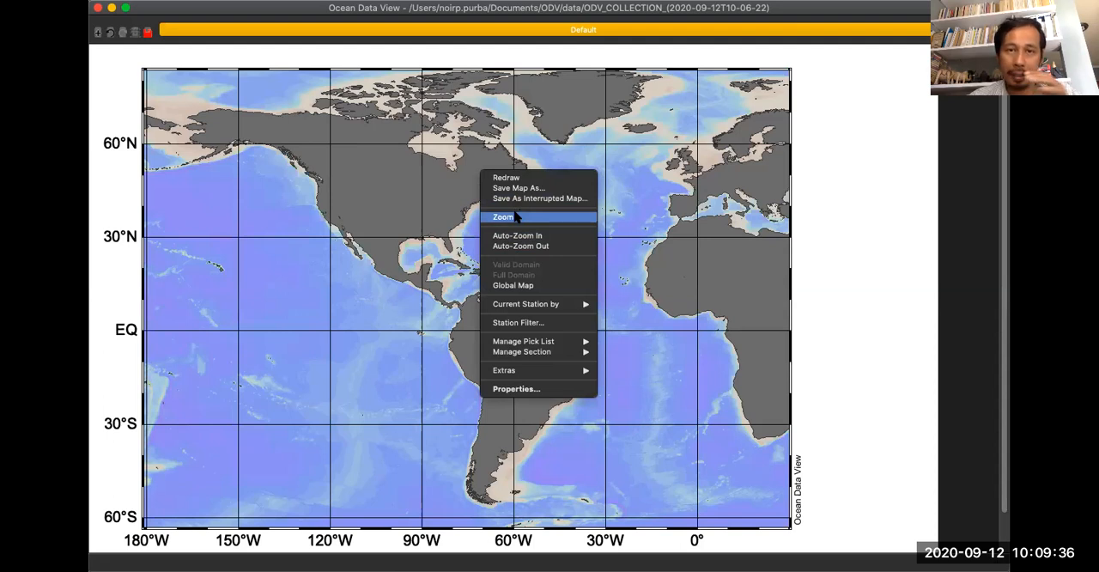
{"action": "left_click", "coordinate": [536, 286]}
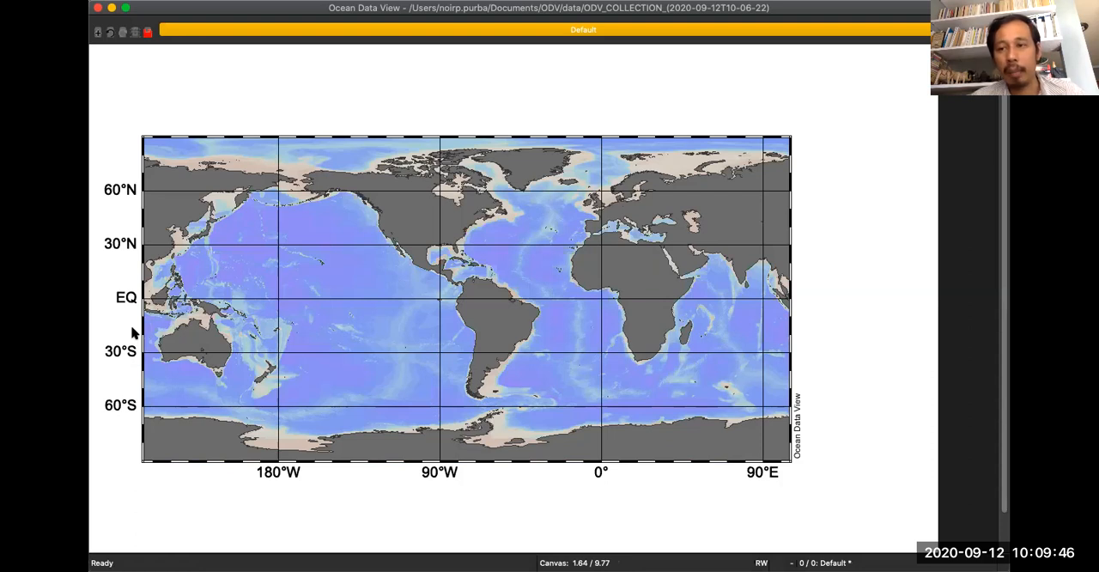
Zoom the global map to the Indonesian region, about 104°E to 151.7°E and 15.8°S to 20.4°N.
{"action": "right_click", "coordinate": [352, 239]}
{"action": "left_click", "coordinate": [375, 284]}
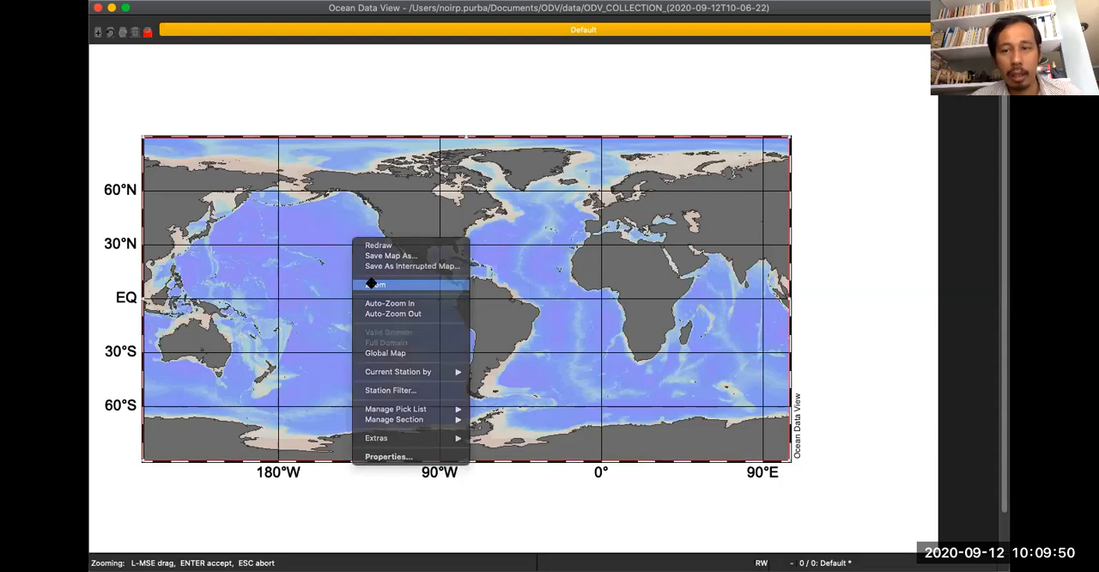
{"action": "left_click_drag", "start_coordinate": [792, 302], "coordinate": [227, 324]}
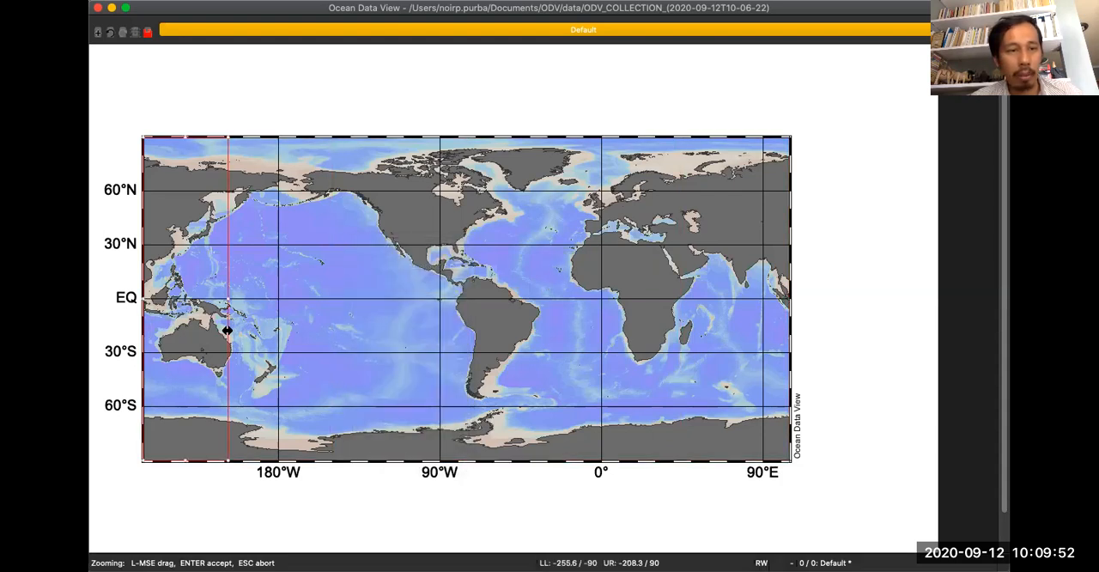
{"action": "left_click_drag", "start_coordinate": [187, 459], "coordinate": [208, 327]}
{"action": "left_click_drag", "start_coordinate": [178, 140], "coordinate": [179, 264]}
{"action": "key", "text": "Return"}
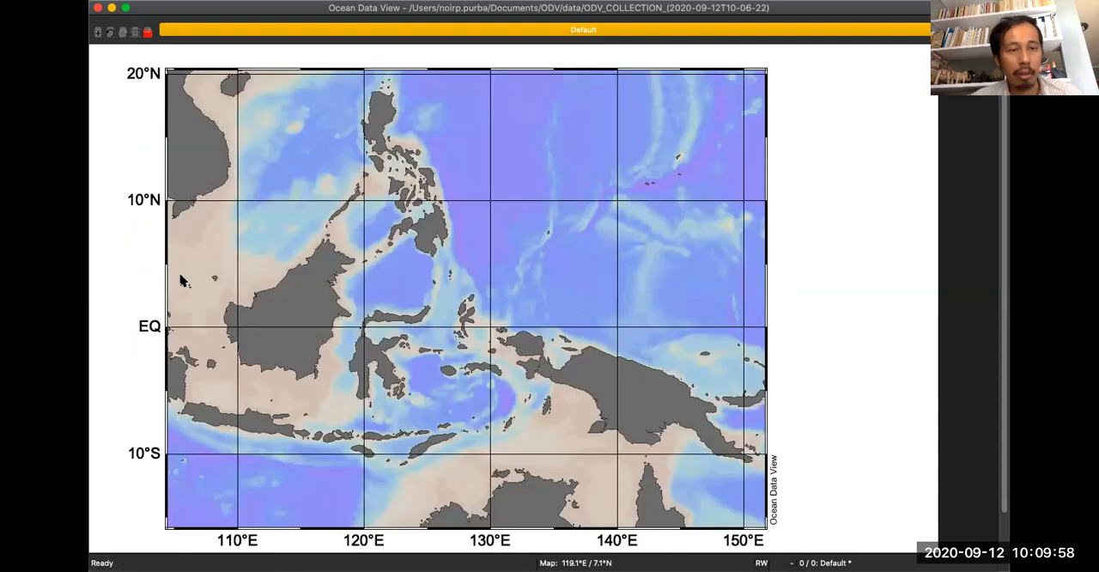
Extend the map's western limit in two zooms, to about 98.4°E and to about 95°E, to include all of Sumatra.
{"action": "right_click", "coordinate": [370, 241]}
{"action": "left_click", "coordinate": [392, 286]}
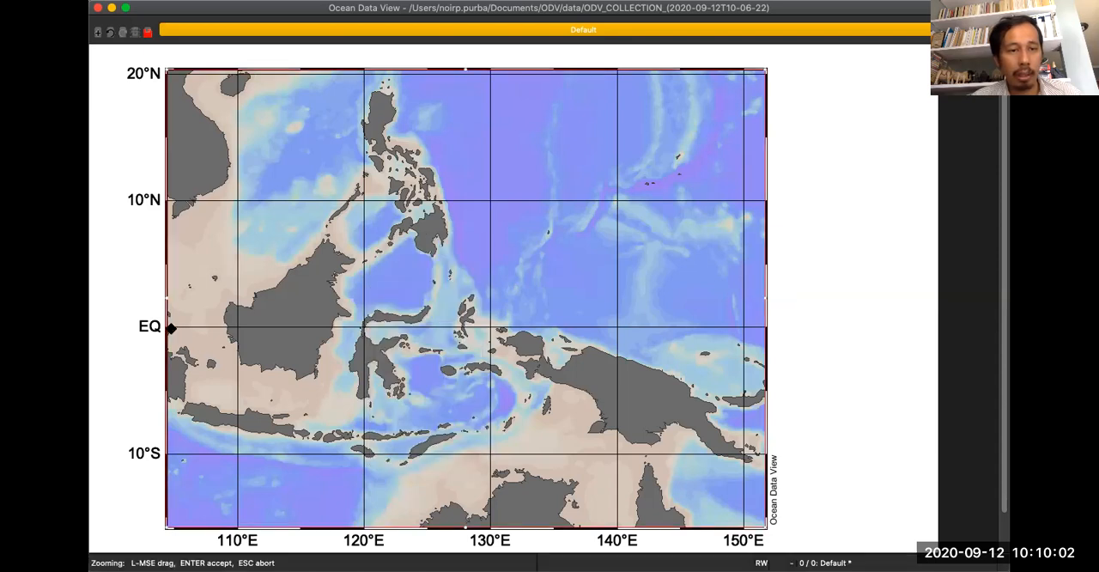
{"action": "left_click_drag", "start_coordinate": [166, 301], "coordinate": [95, 295]}
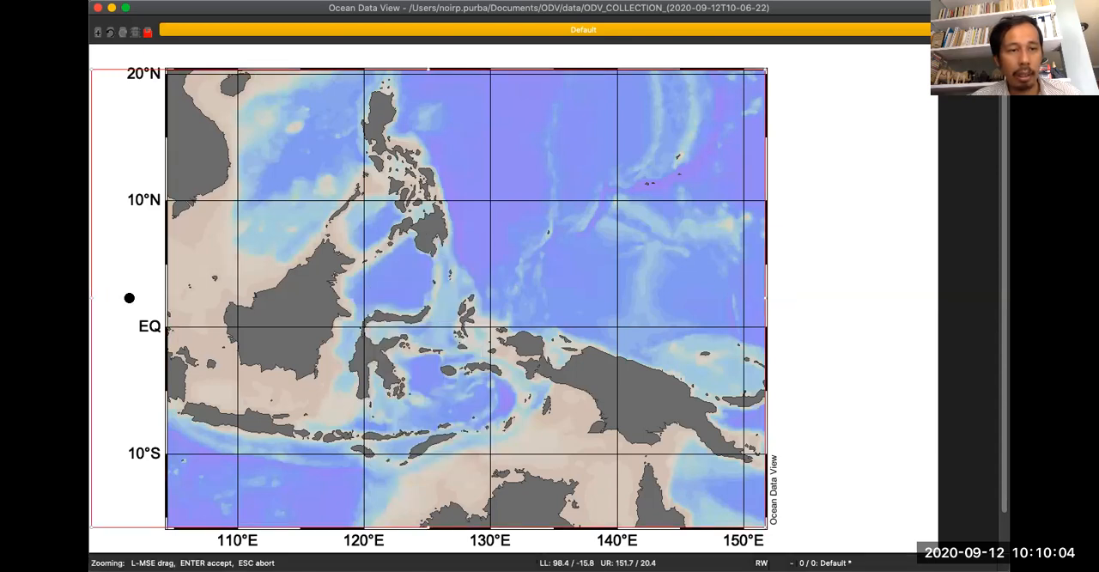
{"action": "key", "text": "Return"}
{"action": "right_click", "coordinate": [315, 240]}
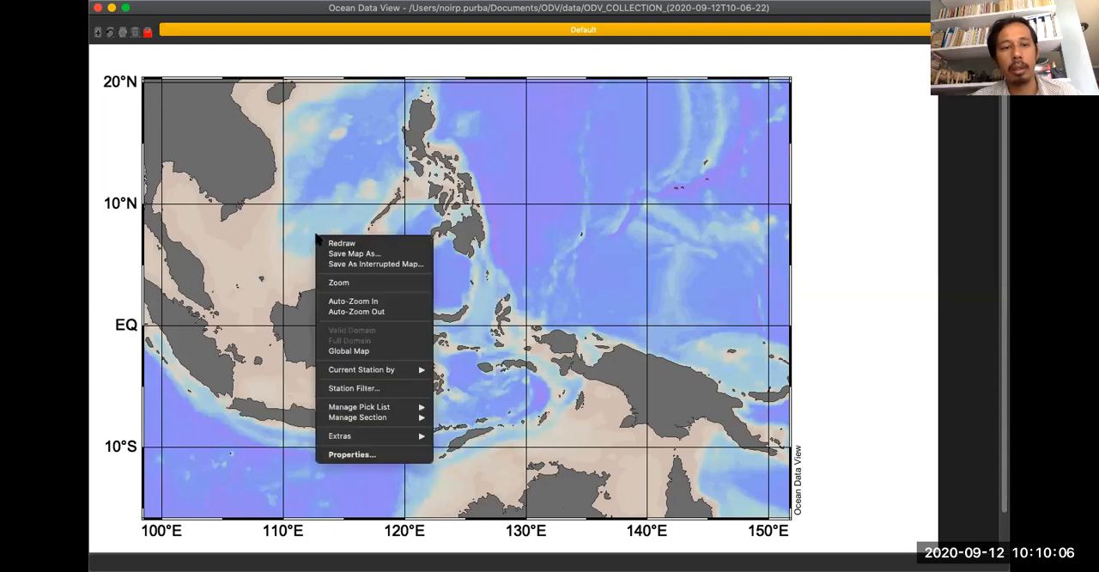
{"action": "left_click", "coordinate": [333, 284]}
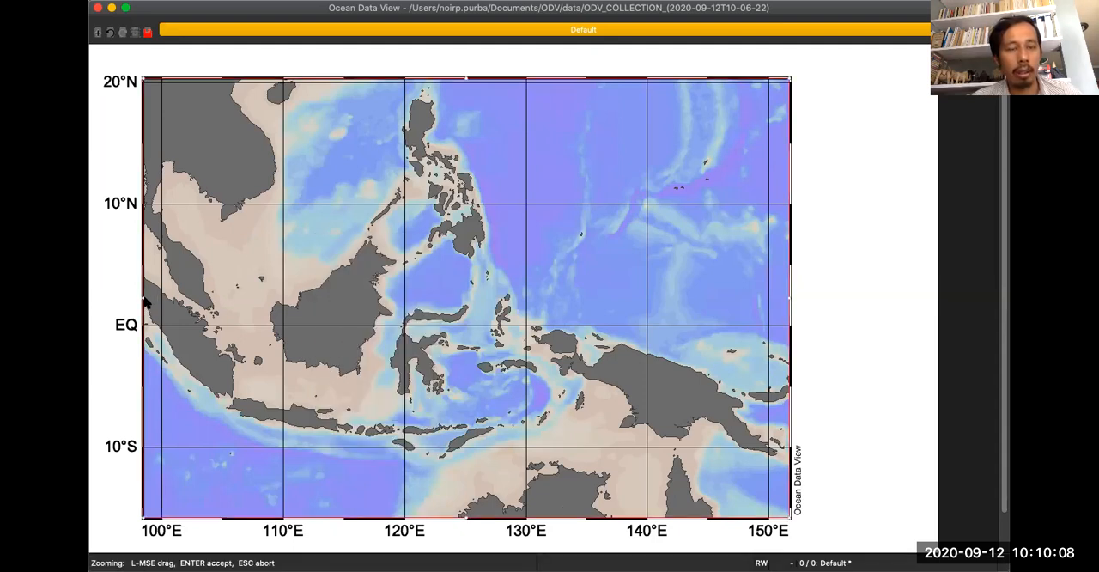
{"action": "left_click_drag", "start_coordinate": [148, 300], "coordinate": [104, 294]}
{"action": "key", "text": "Return"}
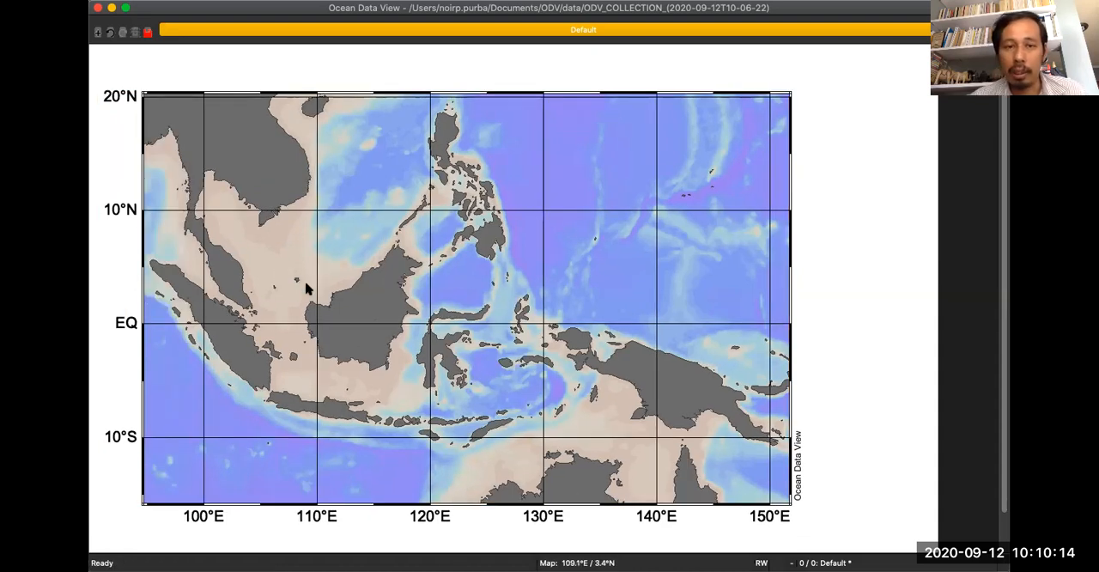
Zoom the map so that its eastern limit lies at 150°E.
{"action": "right_click", "coordinate": [512, 166]}
{"action": "left_click", "coordinate": [534, 217]}
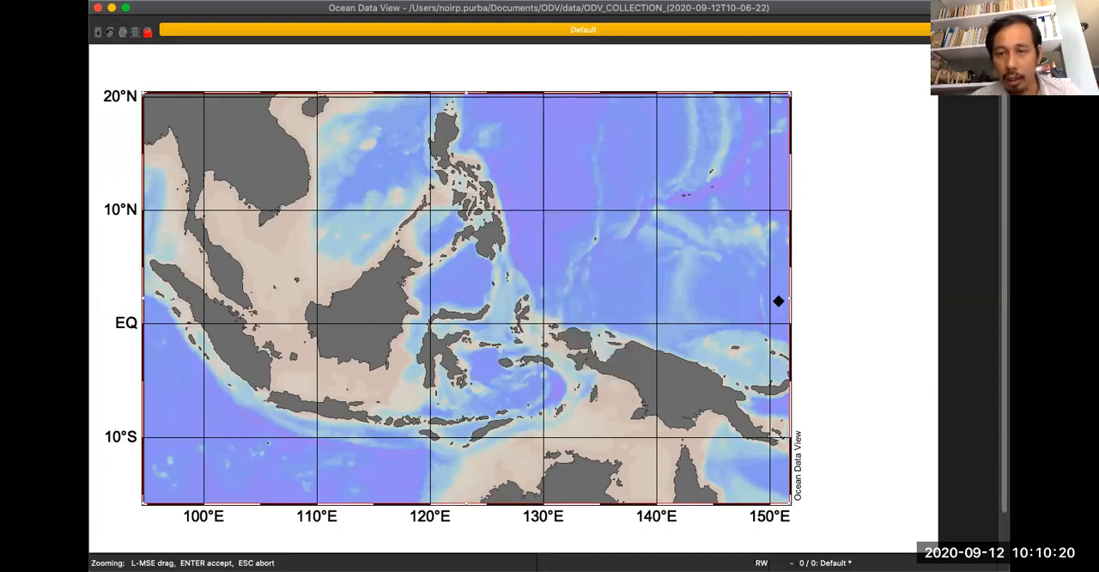
{"action": "left_click_drag", "start_coordinate": [783, 298], "coordinate": [768, 298]}
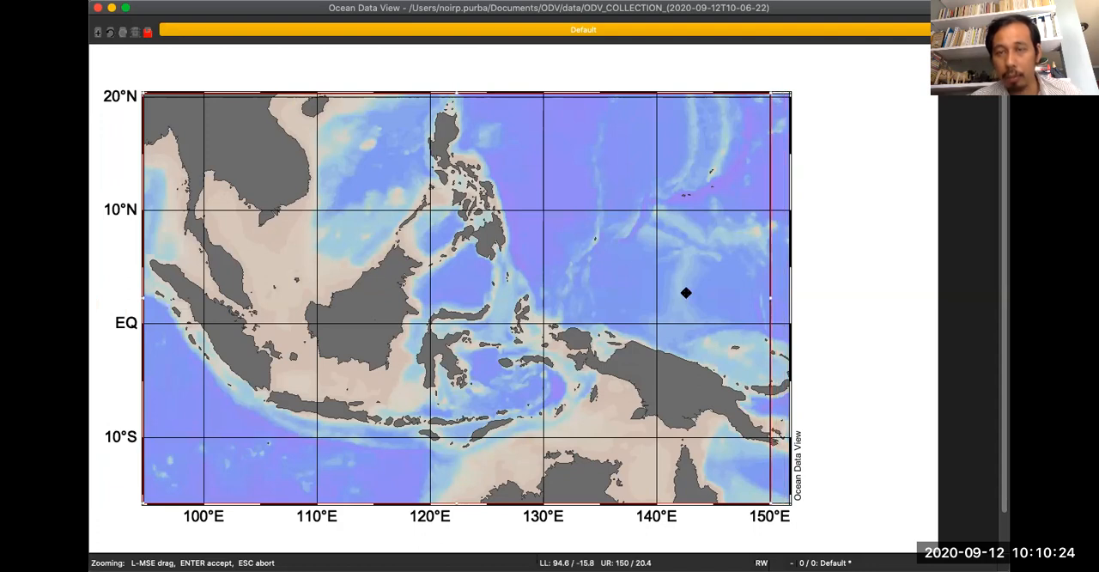
{"action": "key", "text": "Return"}
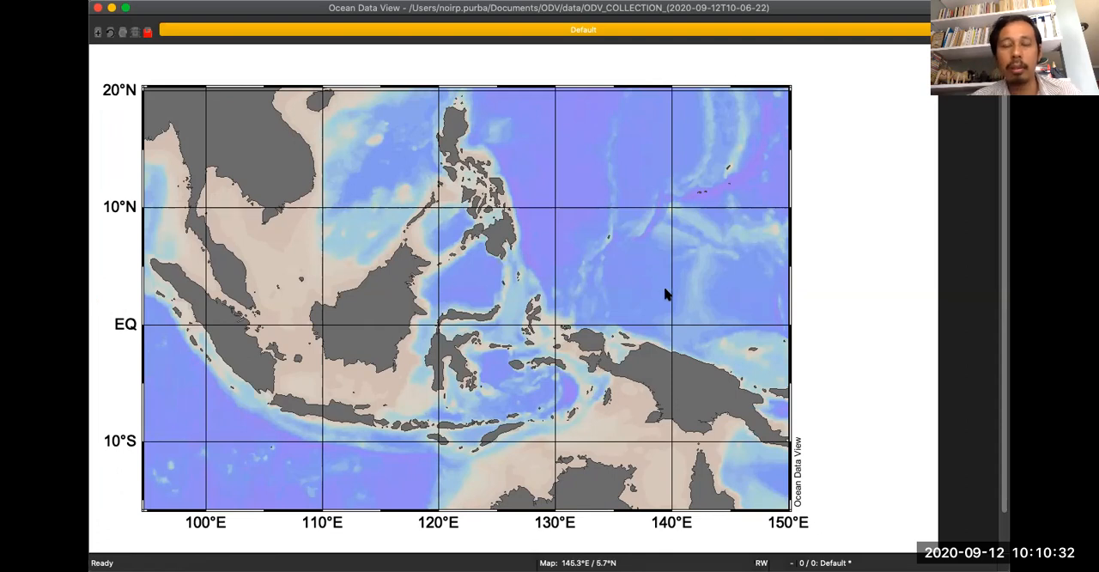
Set the map domain limits to 15 north, 90 west, 145 east and -15 south in the map properties.
{"action": "right_click", "coordinate": [500, 153]}
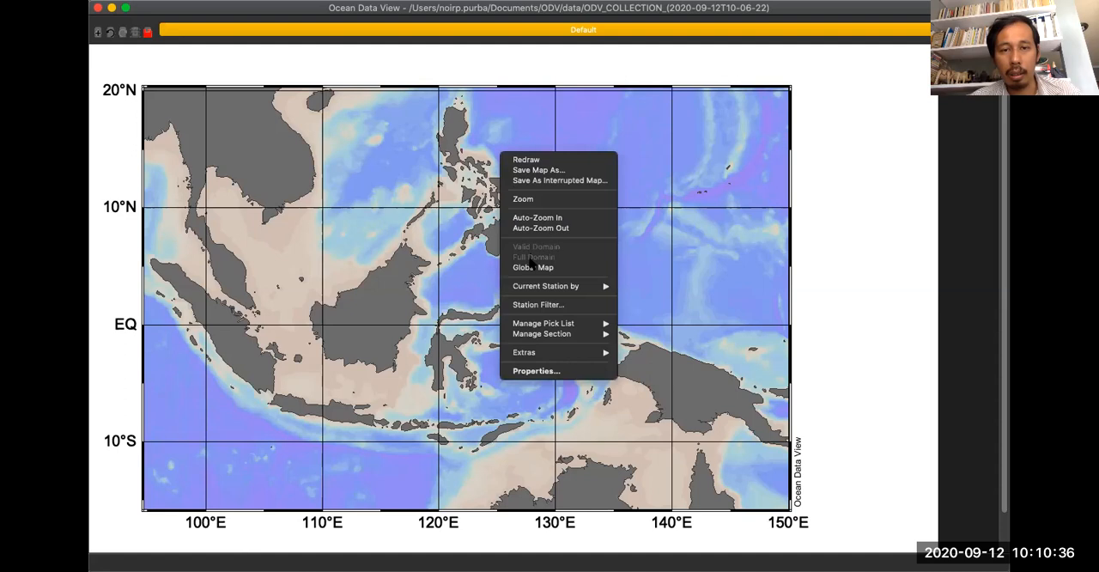
{"action": "left_click", "coordinate": [541, 371]}
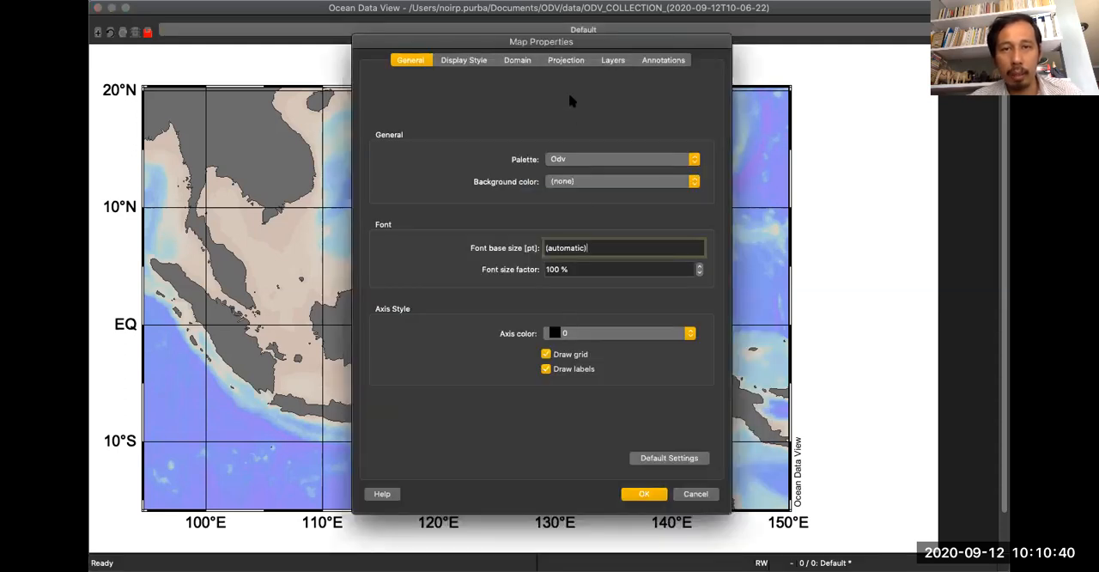
{"action": "left_click", "coordinate": [573, 64]}
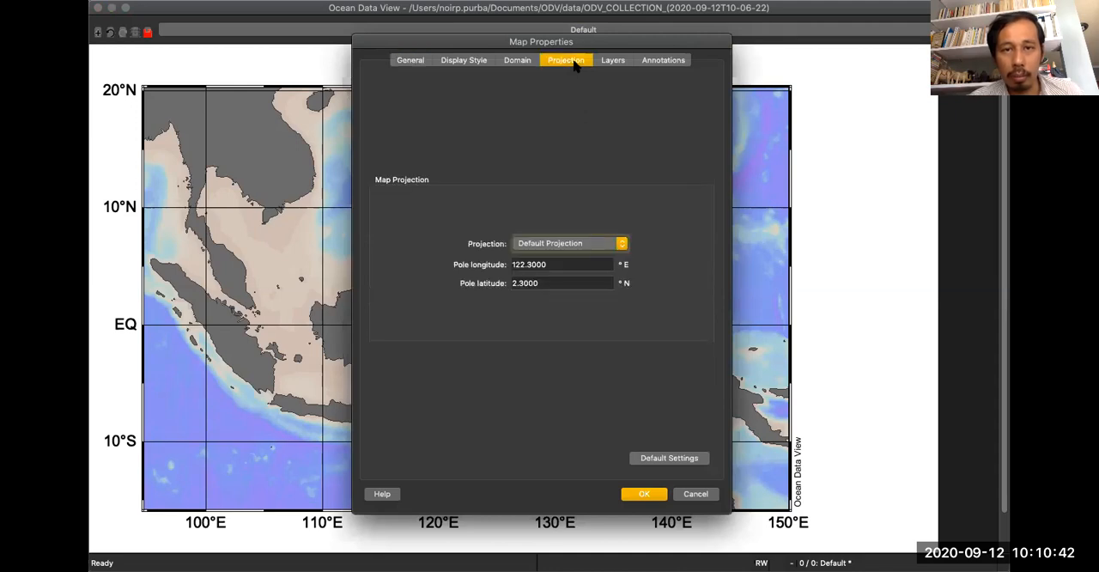
{"action": "left_click", "coordinate": [525, 60]}
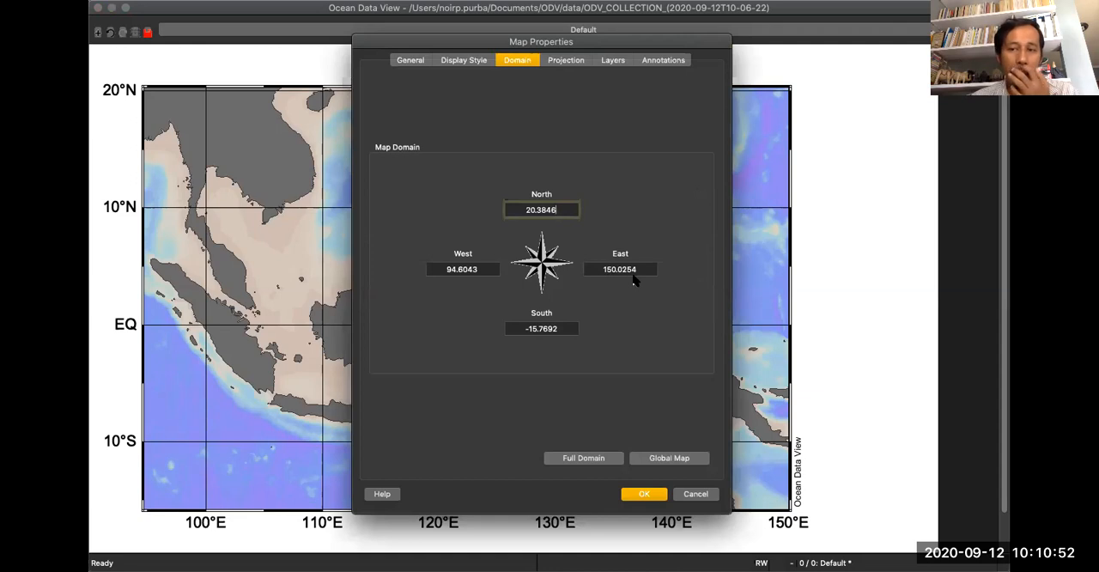
{"action": "left_click_drag", "start_coordinate": [561, 211], "coordinate": [460, 197]}
{"action": "type", "text": "15"}
{"action": "key", "text": "Tab"}
{"action": "type", "text": "90"}
{"action": "key", "text": "Tab"}
{"action": "type", "text": "1"}
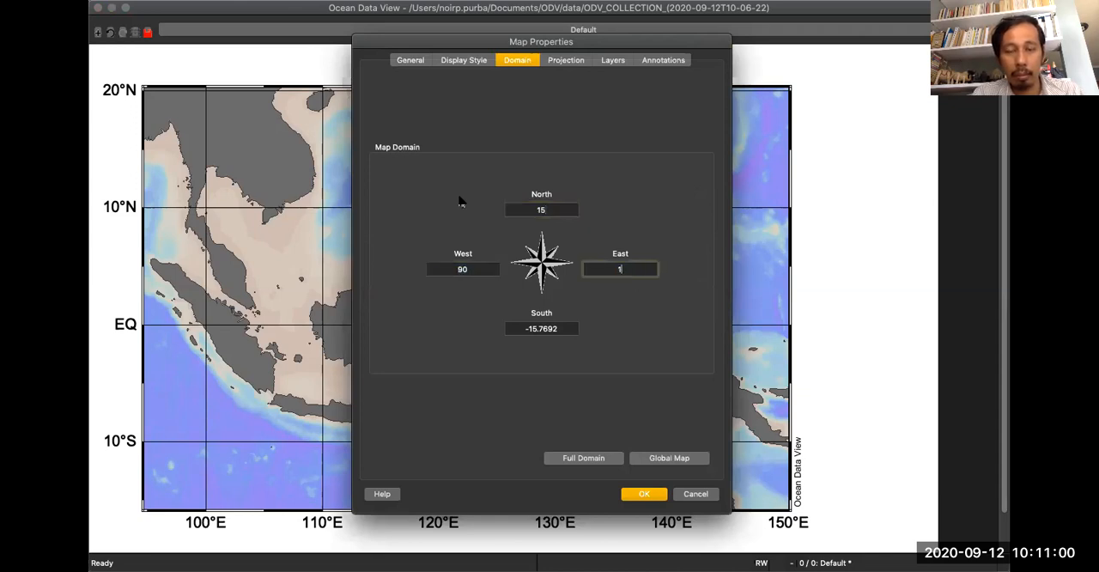
{"action": "key", "text": "Tab"}
{"action": "type", "text": "-"}
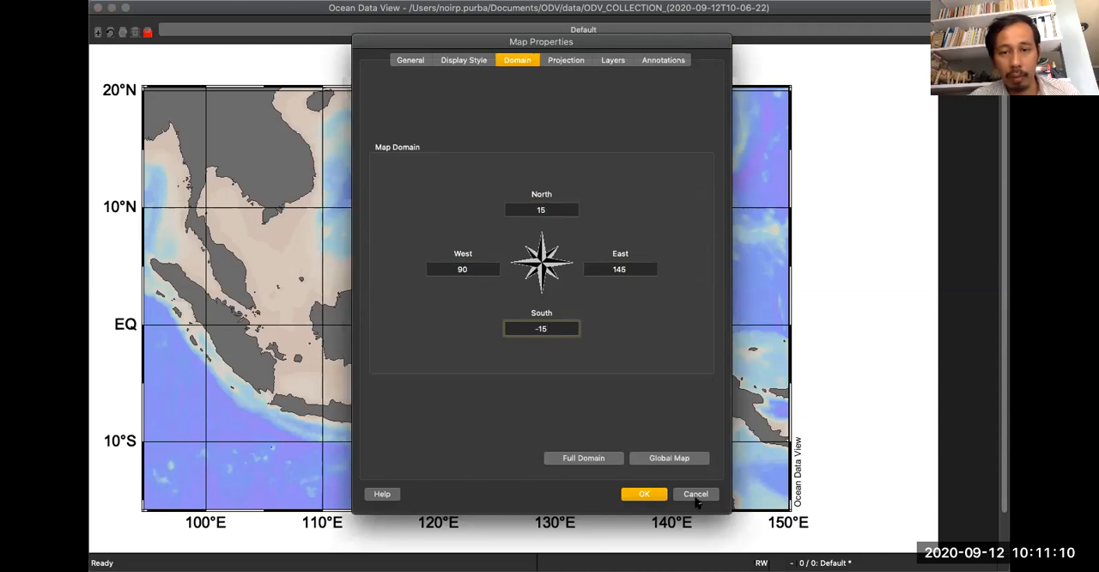
{"action": "left_click", "coordinate": [662, 496]}
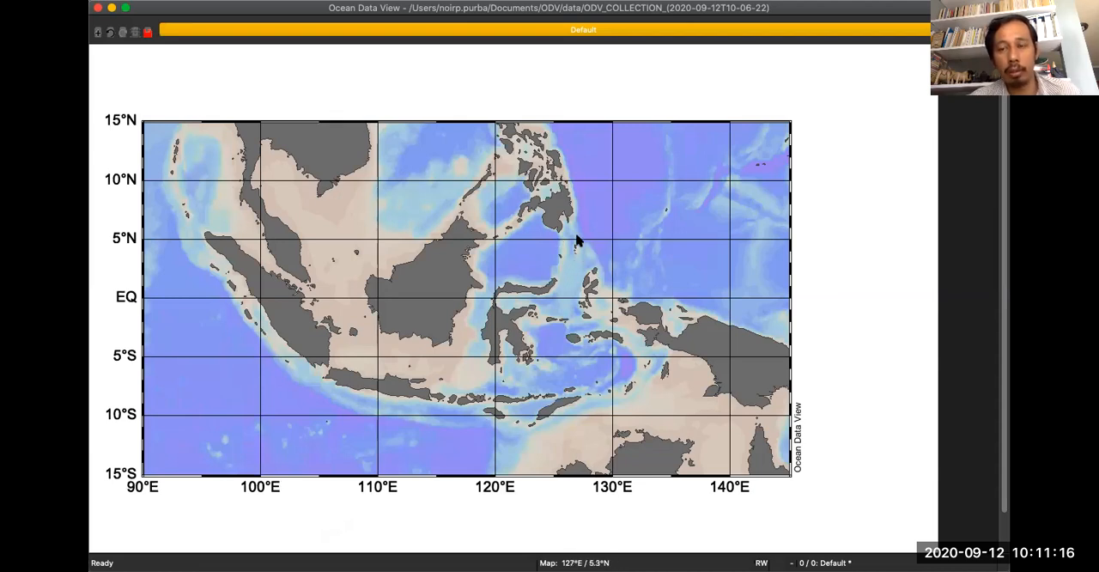
Review the domain limits in the map properties and close them without changes.
{"action": "right_click", "coordinate": [461, 198]}
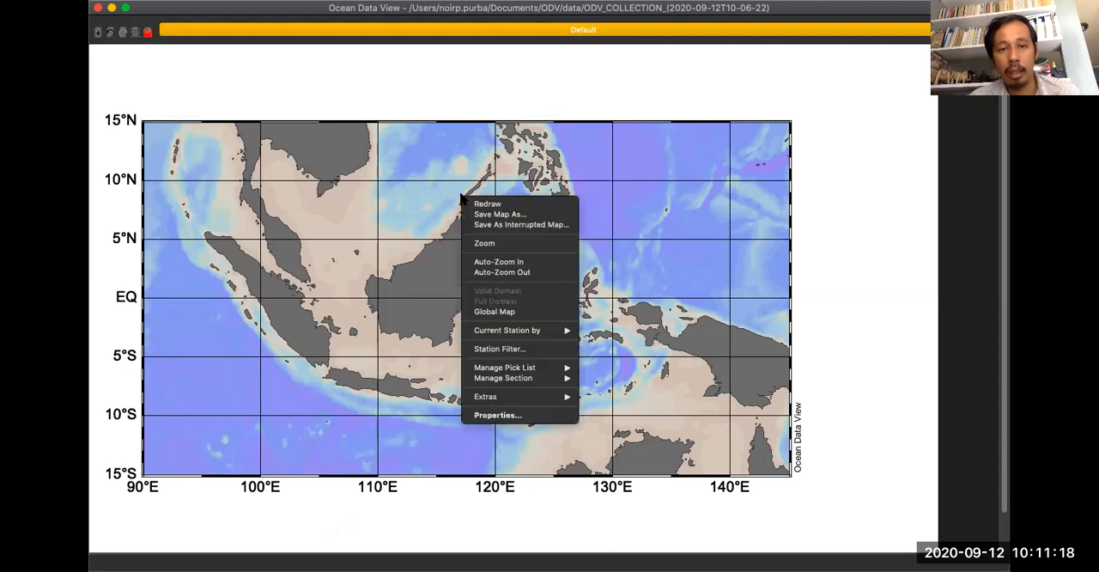
{"action": "left_click", "coordinate": [548, 417]}
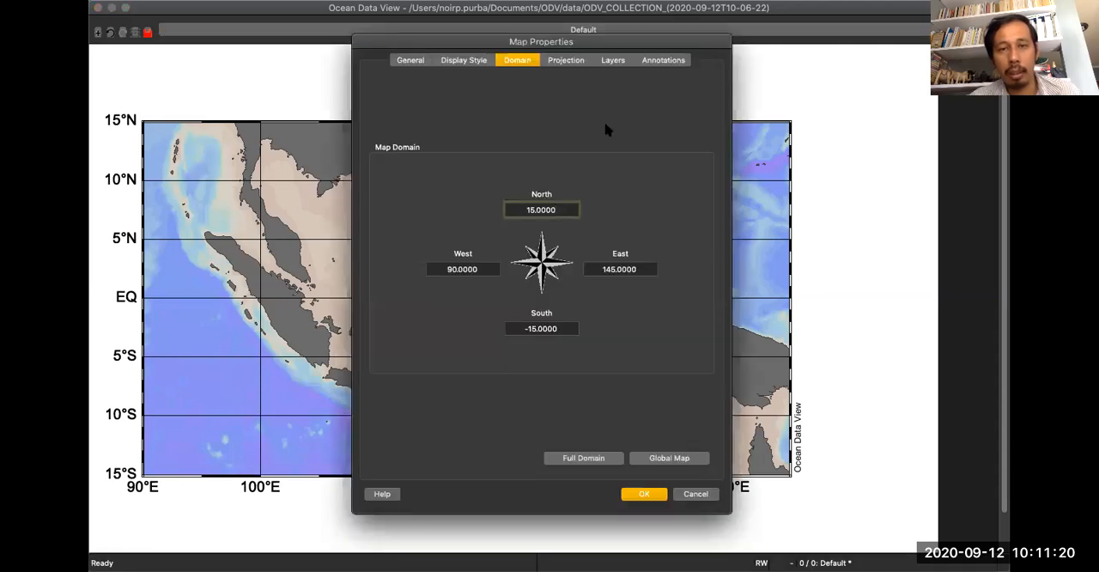
{"action": "left_click", "coordinate": [695, 494]}
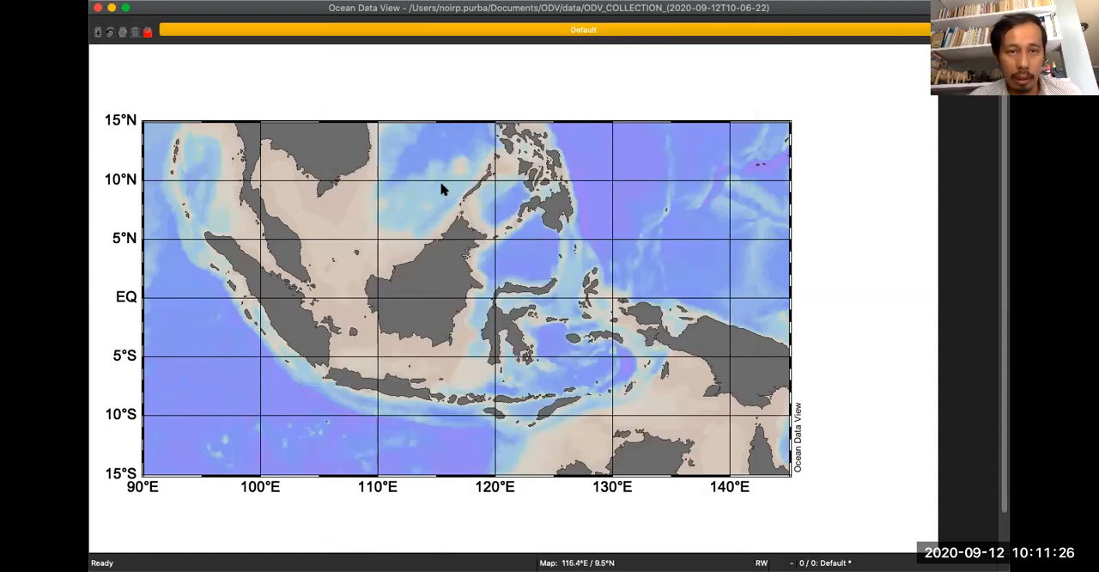
{"action": "right_click", "coordinate": [440, 188]}
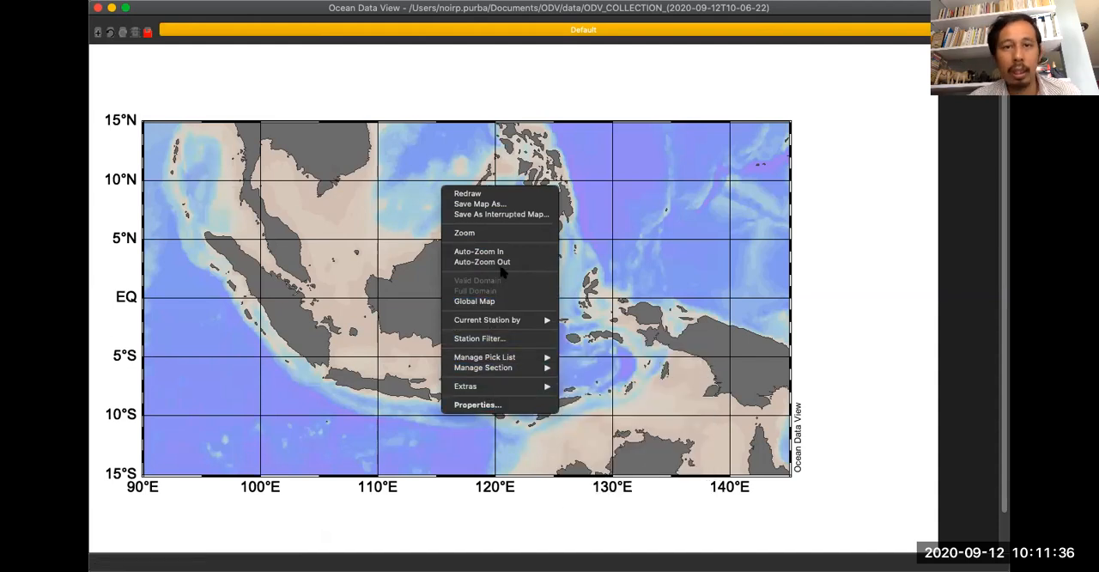
{"action": "left_click", "coordinate": [640, 191]}
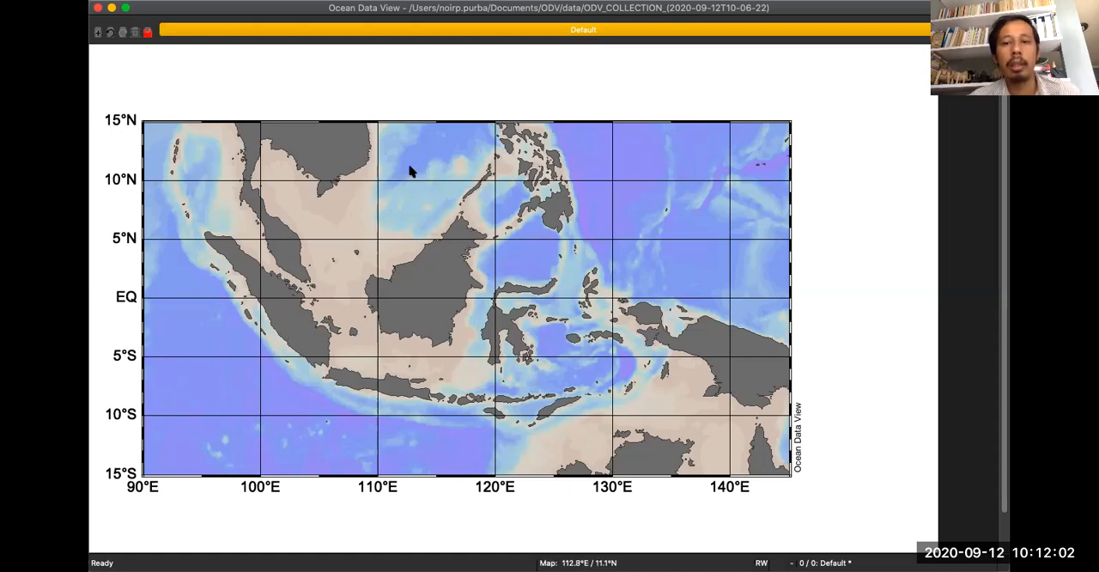
Look through the general, display style, domain, projection, layers and annotation settings in the map properties.
{"action": "right_click", "coordinate": [456, 160]}
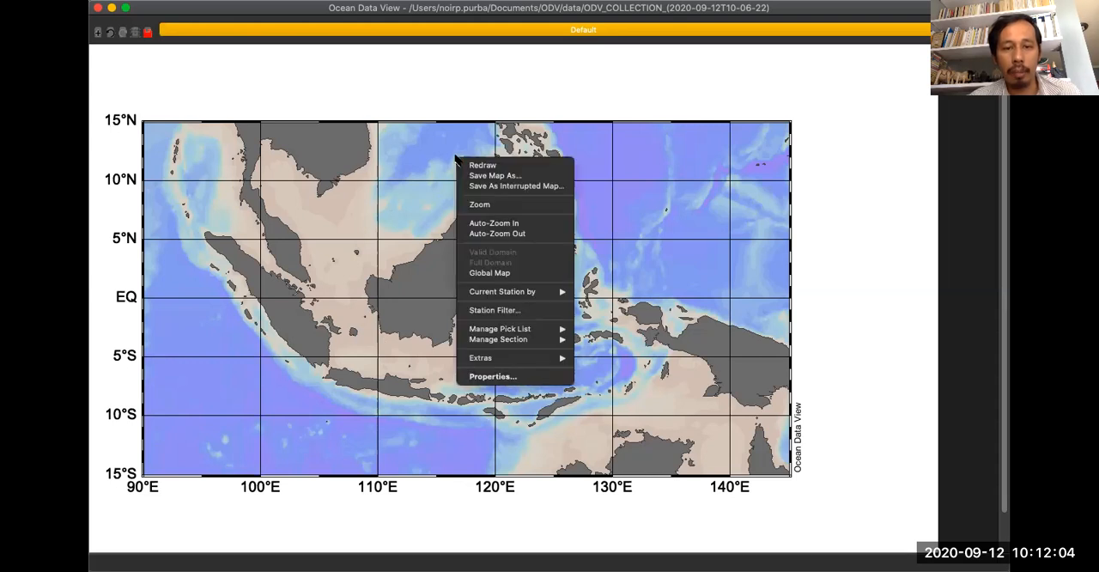
{"action": "left_click", "coordinate": [519, 378]}
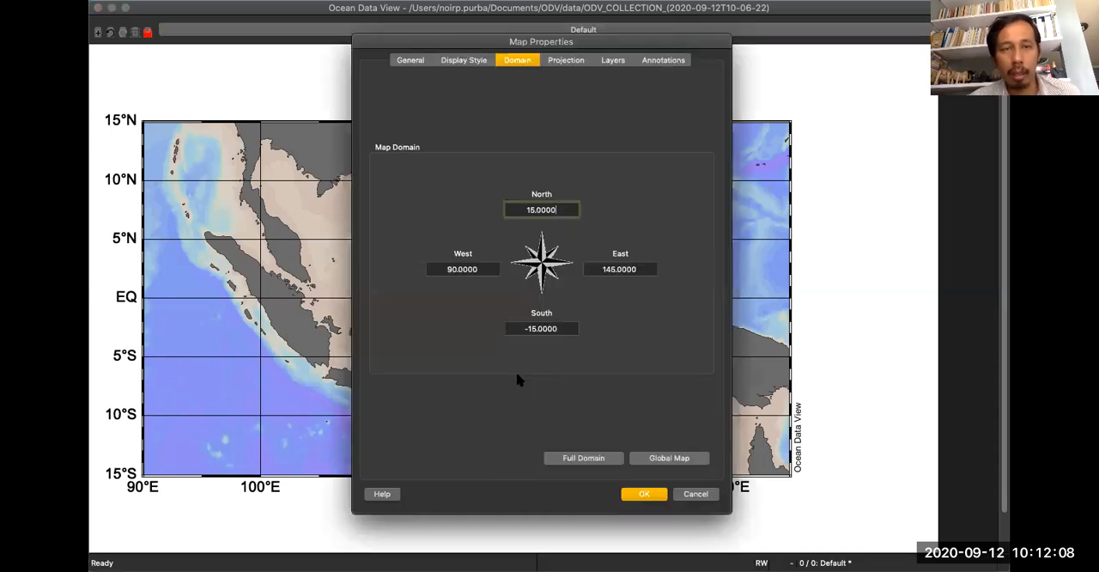
{"action": "left_click", "coordinate": [411, 61]}
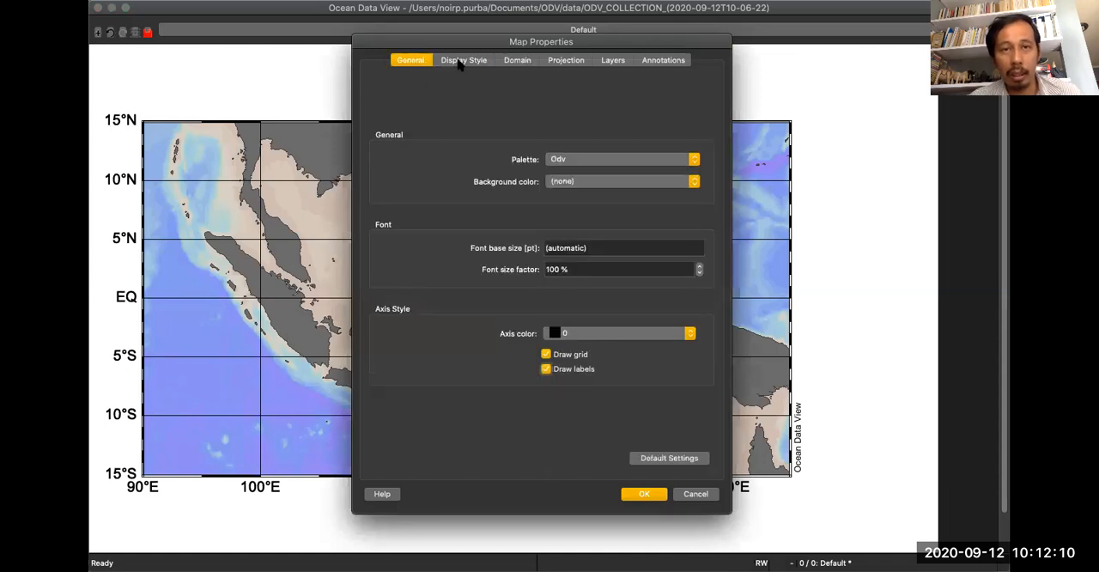
{"action": "left_click", "coordinate": [464, 62]}
{"action": "left_click", "coordinate": [520, 65]}
{"action": "left_click", "coordinate": [563, 65]}
{"action": "left_click", "coordinate": [613, 64]}
{"action": "left_click", "coordinate": [662, 62]}
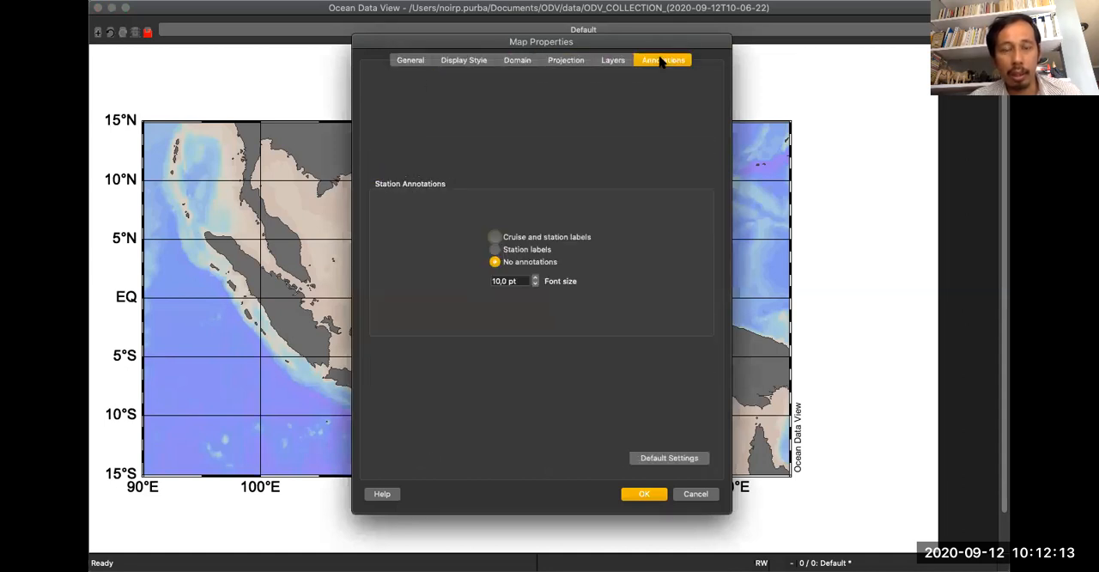
Set the map's colour palette to Bathymetry in the general settings and apply it.
{"action": "left_click", "coordinate": [410, 62]}
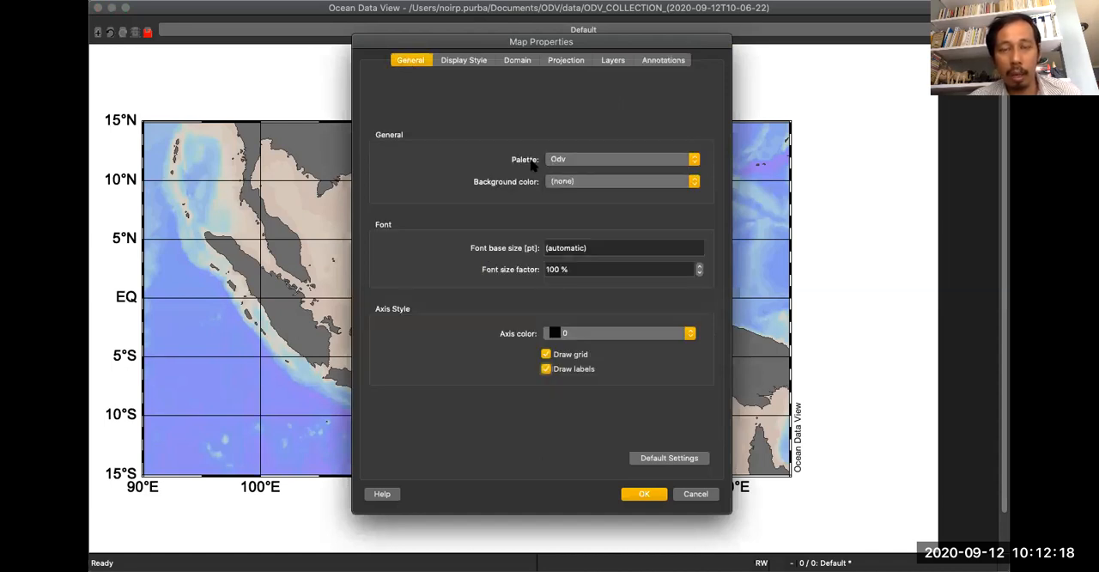
{"action": "left_click", "coordinate": [559, 160]}
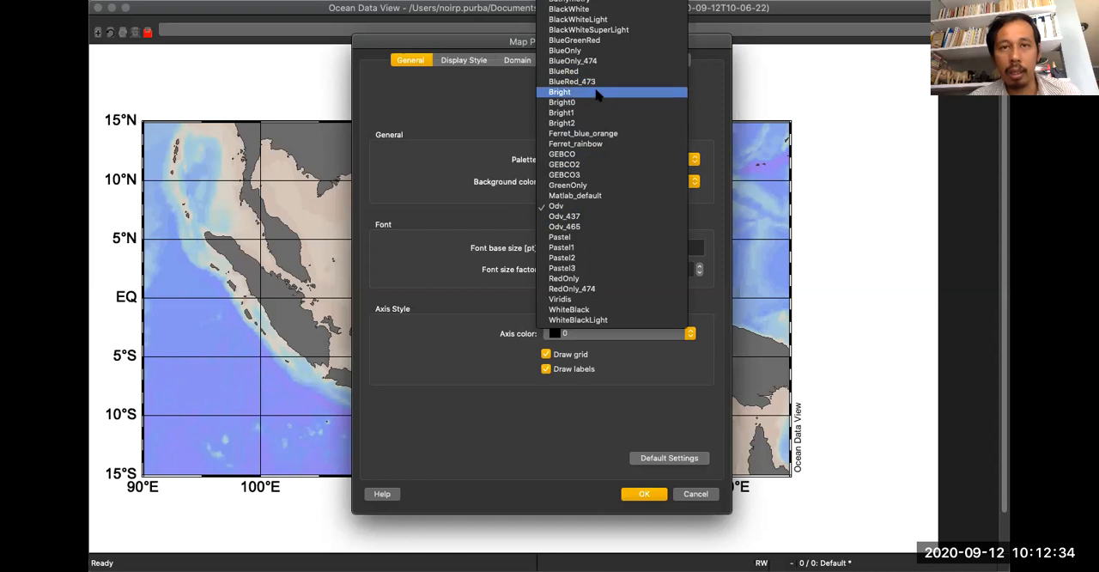
{"action": "left_click", "coordinate": [571, 6]}
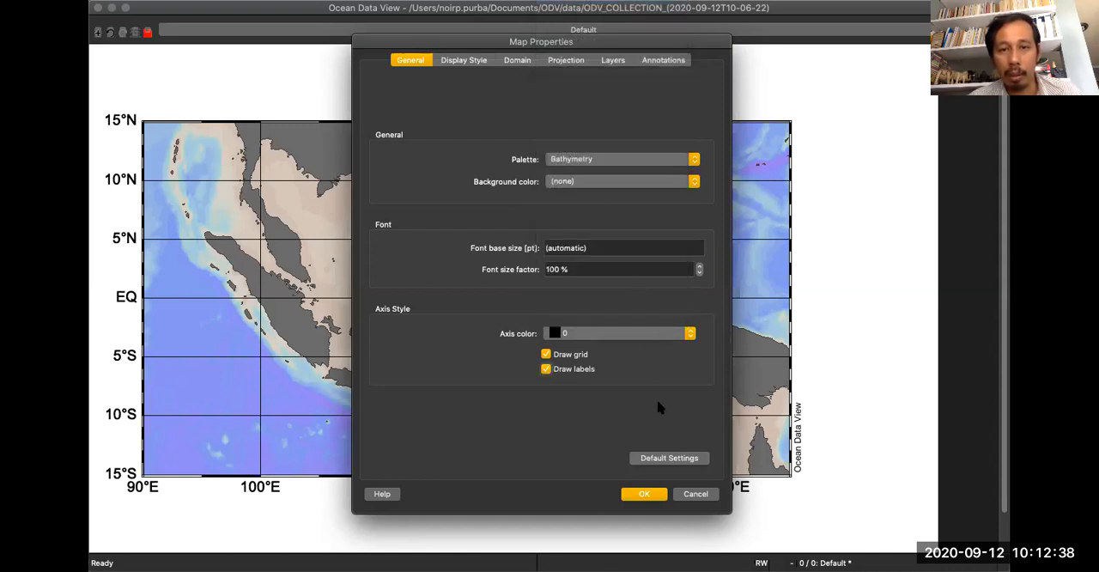
{"action": "left_click", "coordinate": [638, 495]}
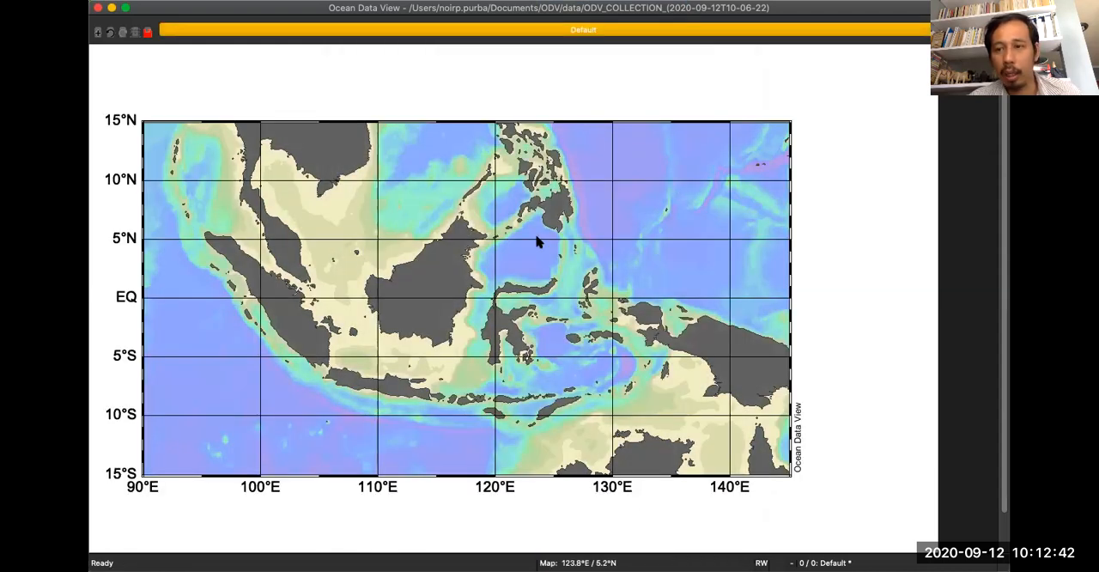
Change the map's colour palette to Ferret_rainbow and apply it.
{"action": "right_click", "coordinate": [527, 180]}
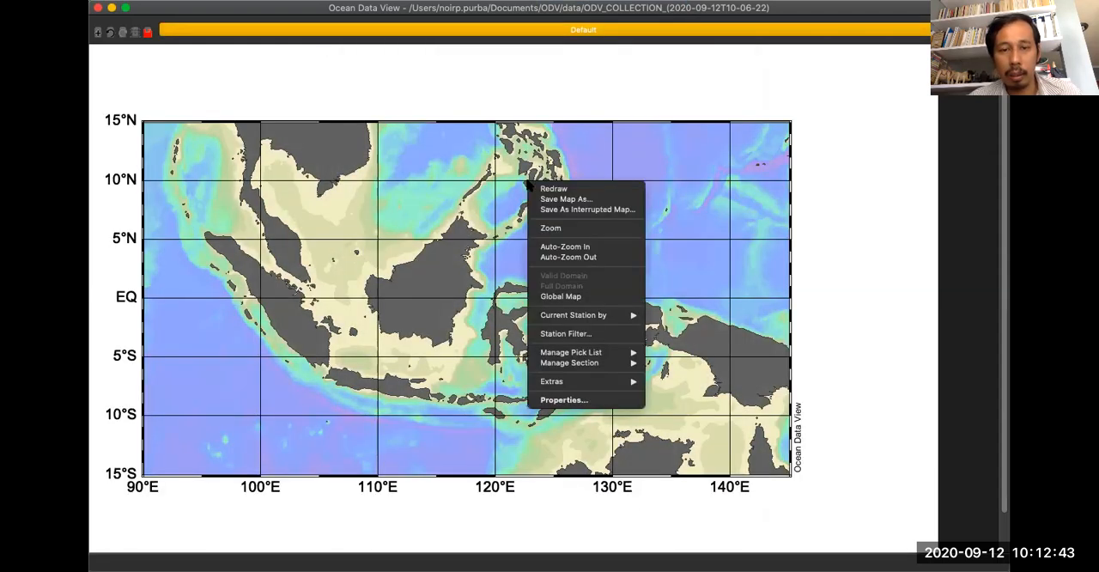
{"action": "left_click", "coordinate": [579, 404]}
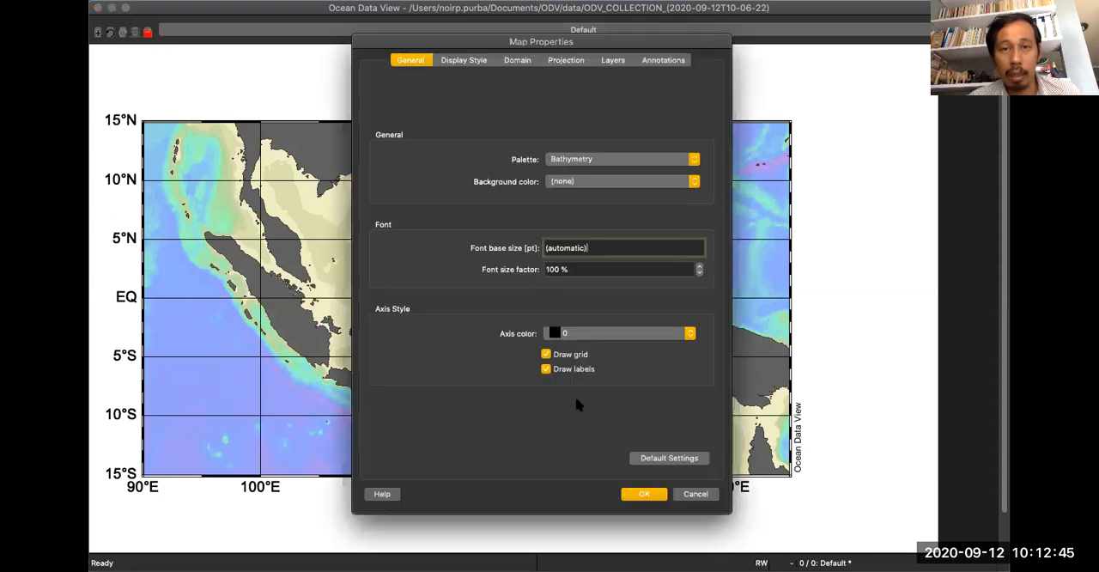
{"action": "left_click", "coordinate": [577, 158]}
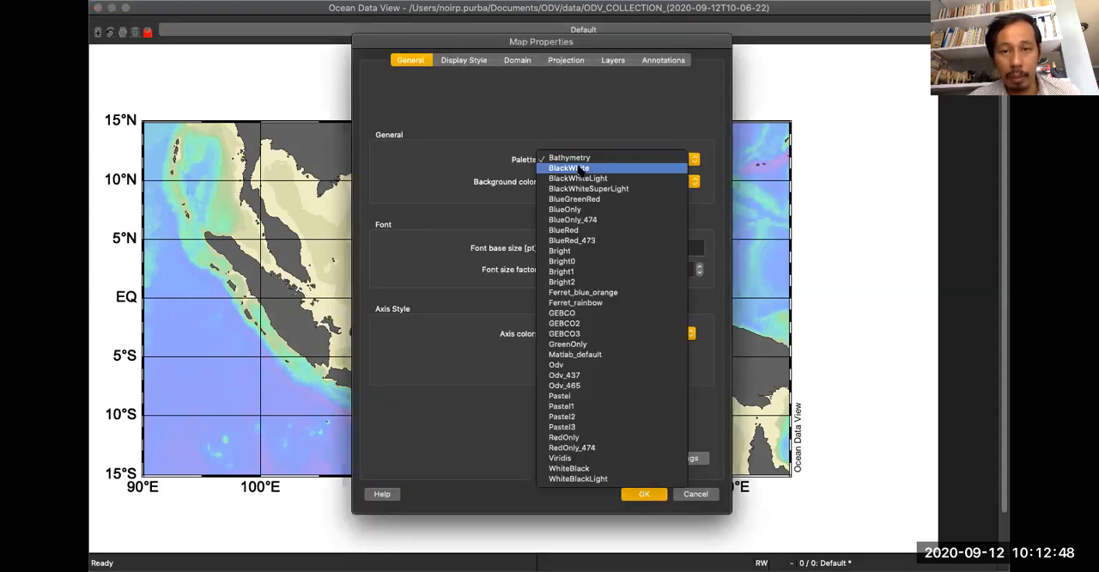
{"action": "left_click", "coordinate": [606, 302]}
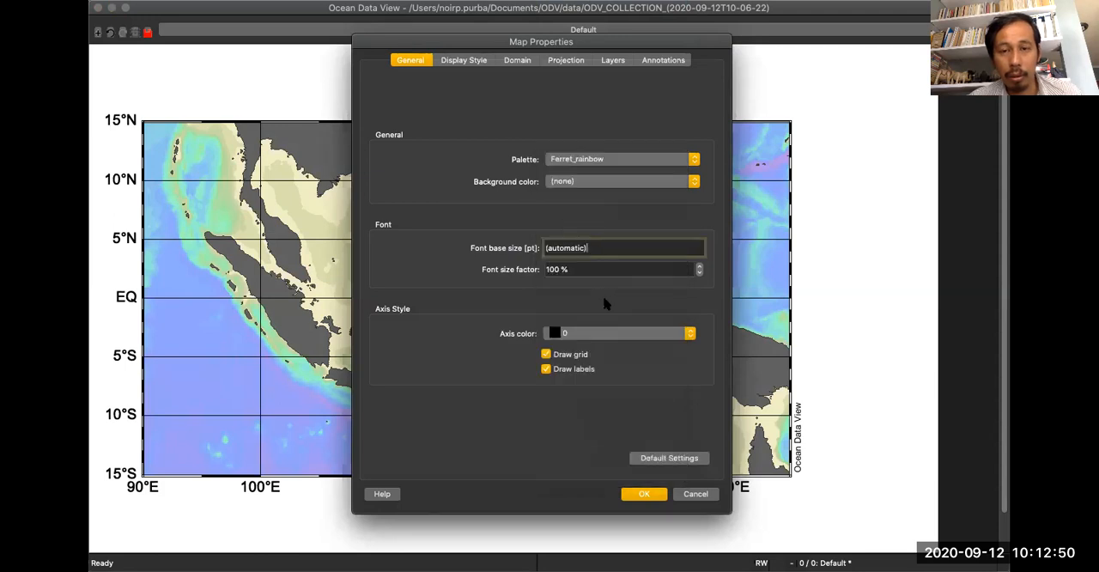
{"action": "left_click", "coordinate": [641, 497]}
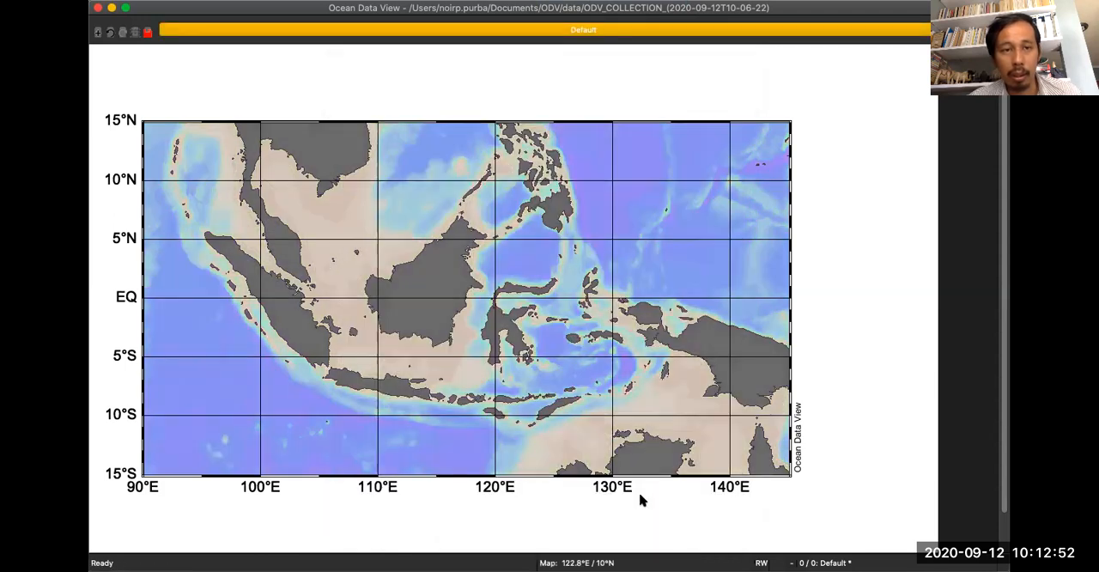
Switch the map's colour palette to Matlab_default and apply it.
{"action": "right_click", "coordinate": [602, 163]}
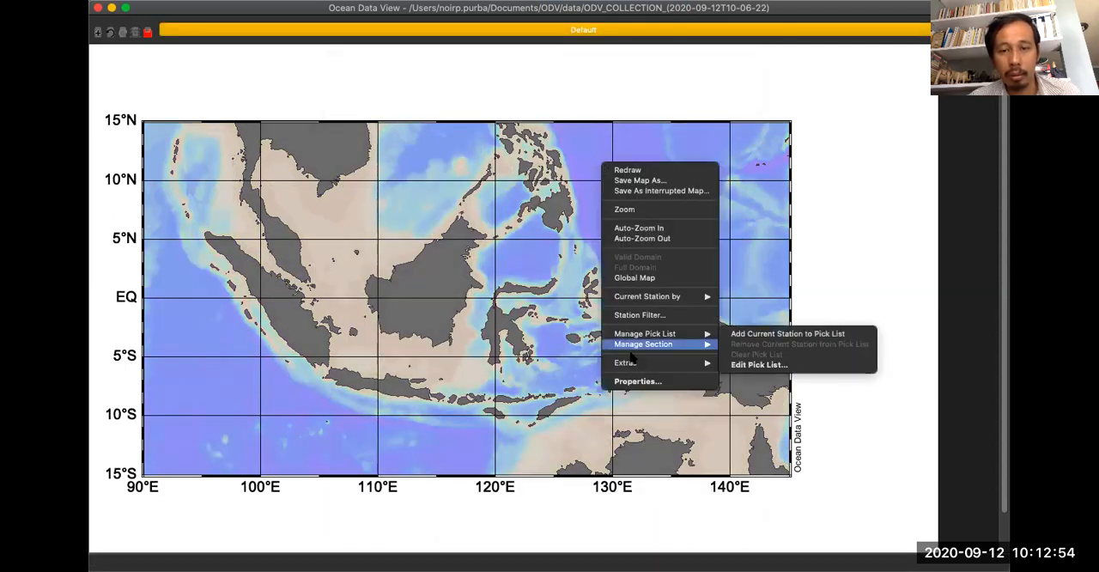
{"action": "left_click", "coordinate": [630, 382]}
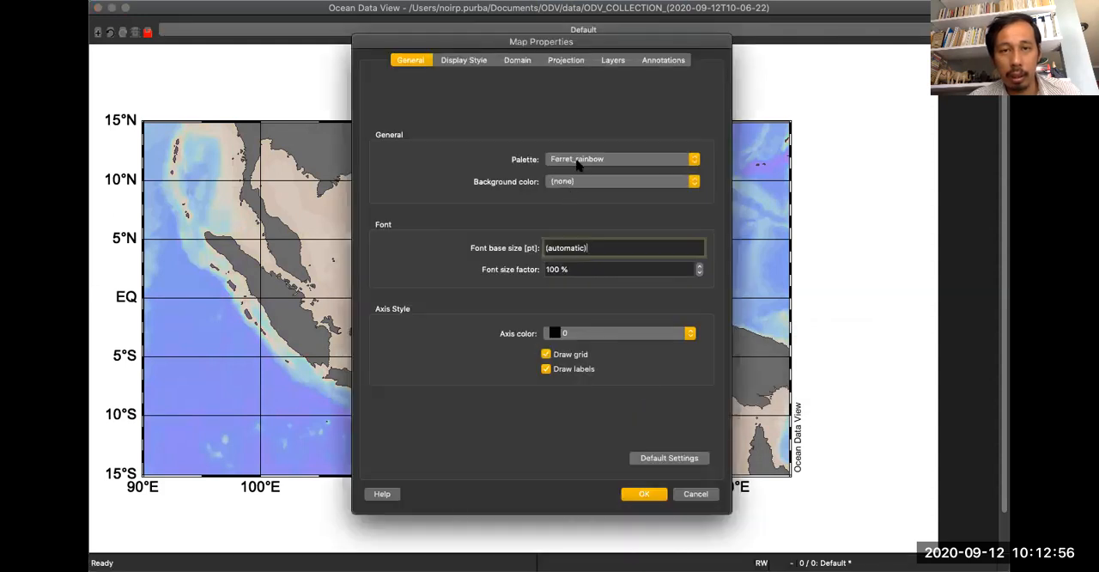
{"action": "left_click", "coordinate": [578, 161]}
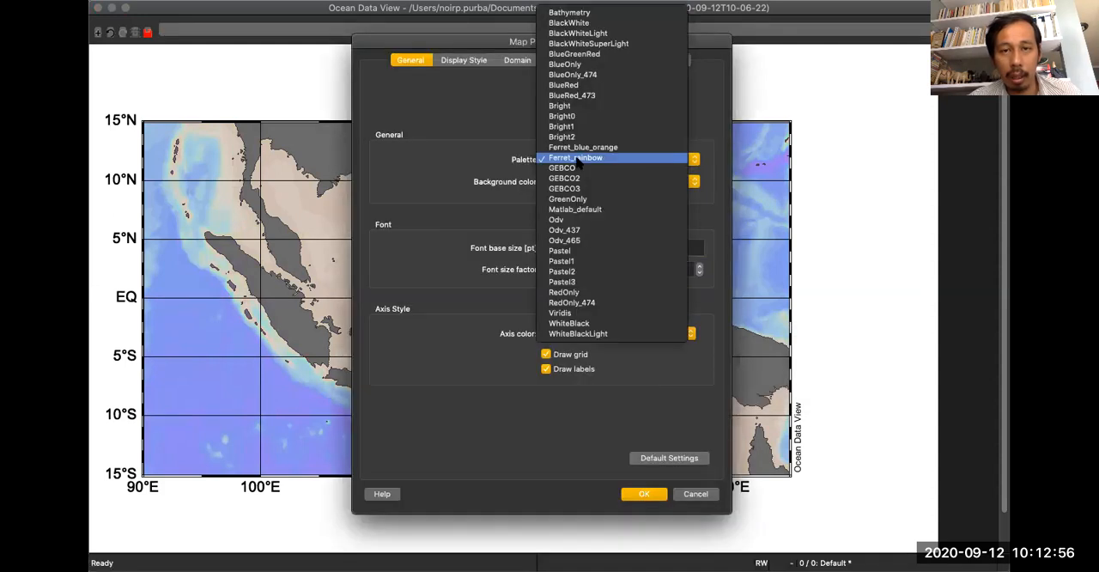
{"action": "left_click", "coordinate": [603, 211]}
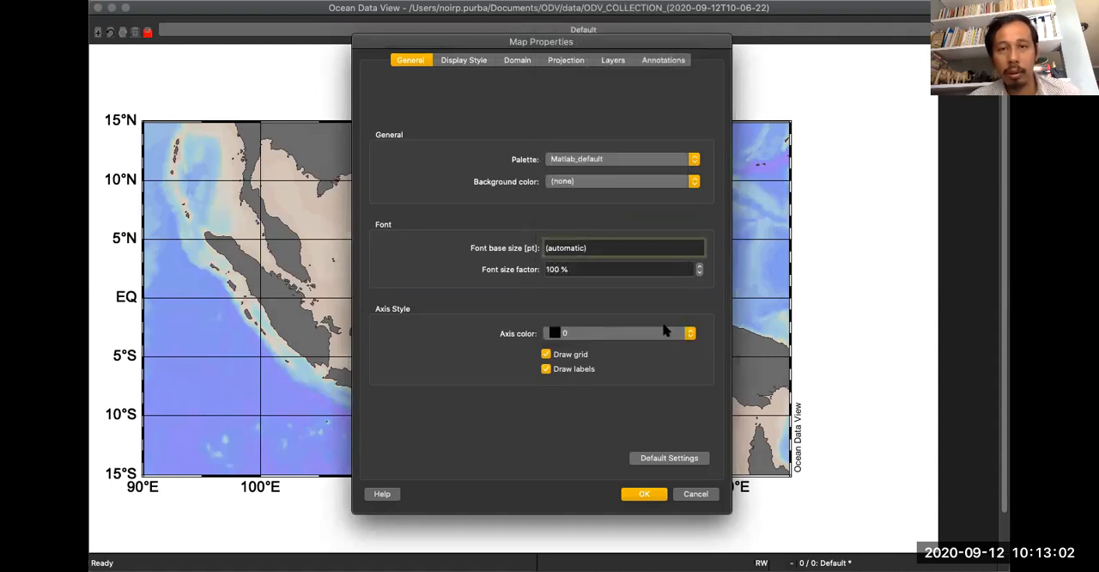
{"action": "left_click", "coordinate": [640, 494]}
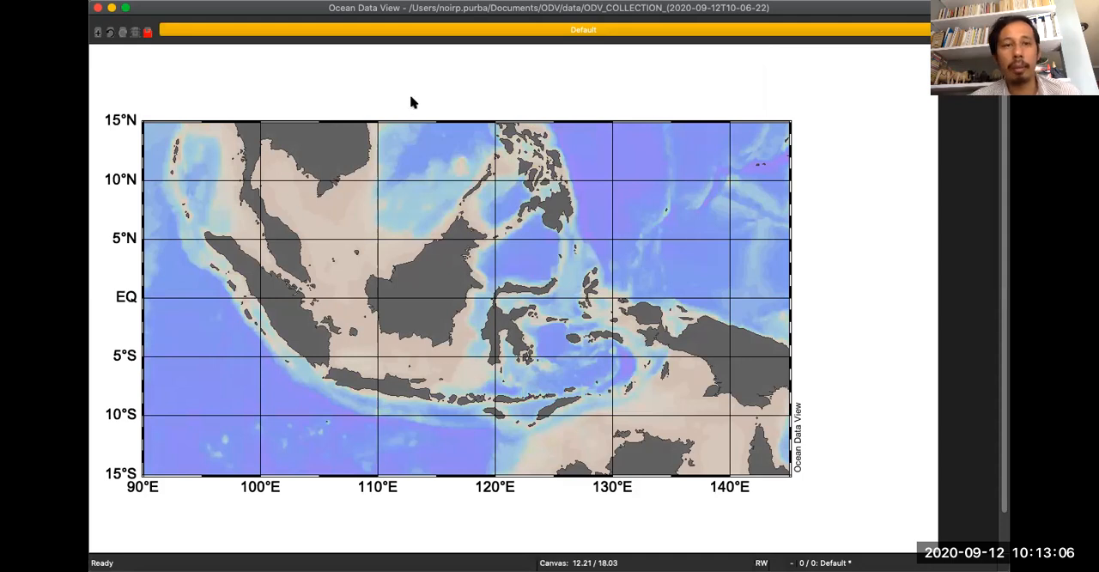
{"action": "right_click", "coordinate": [556, 213]}
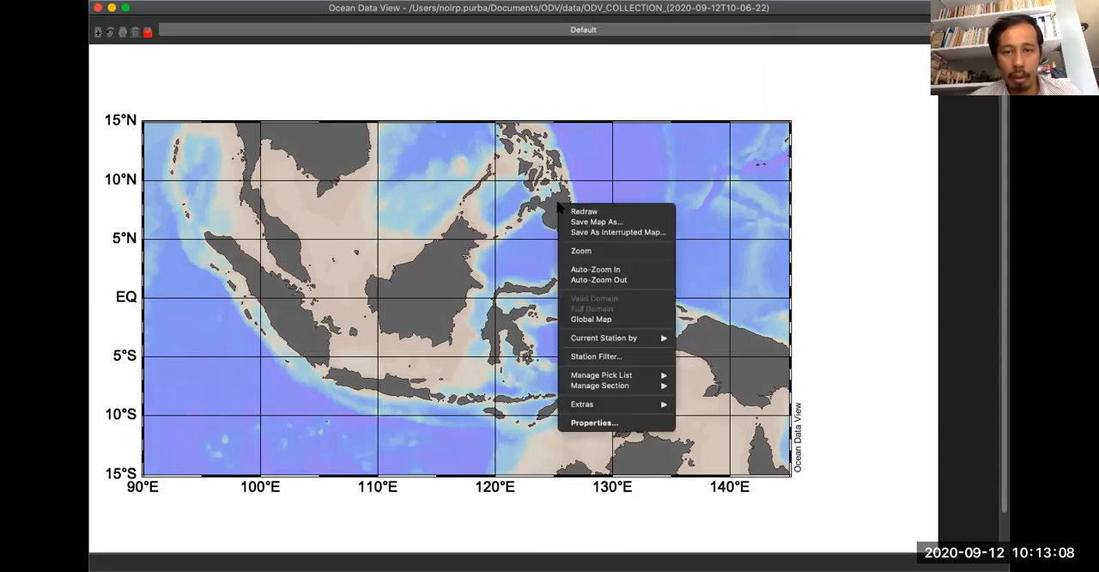
{"action": "left_click", "coordinate": [607, 422]}
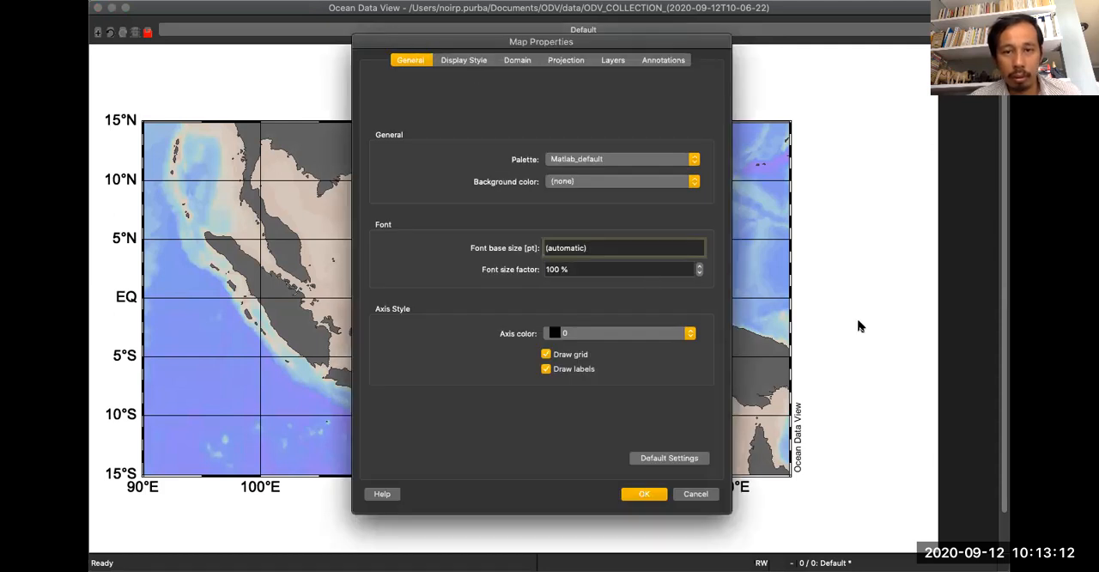
{"action": "left_click", "coordinate": [316, 8]}
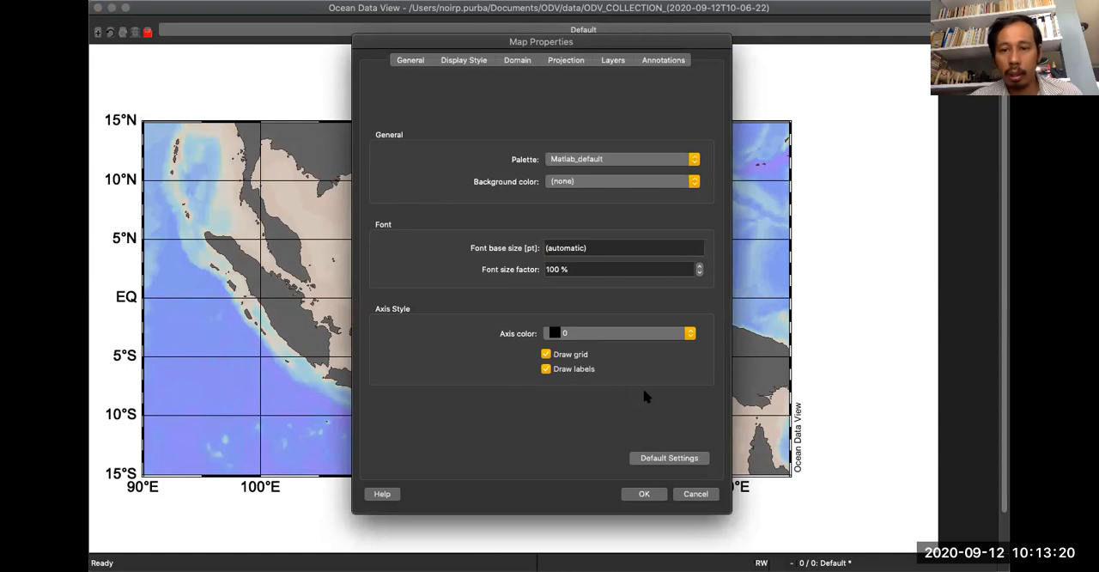
{"action": "left_click", "coordinate": [695, 494]}
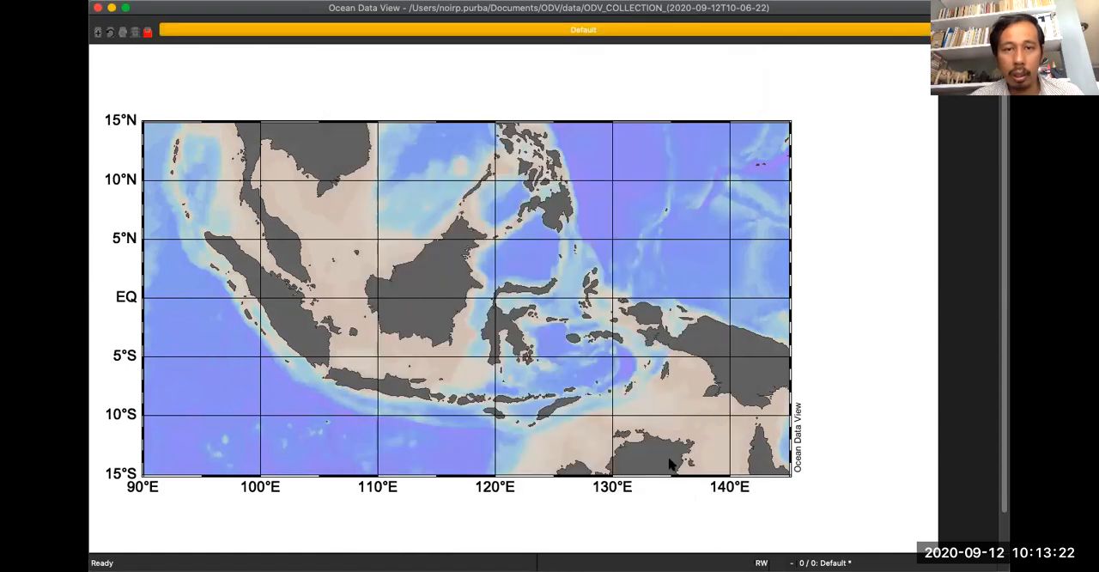
Set the map's font base size to 14 pt in the general map properties and apply it.
{"action": "right_click", "coordinate": [439, 140]}
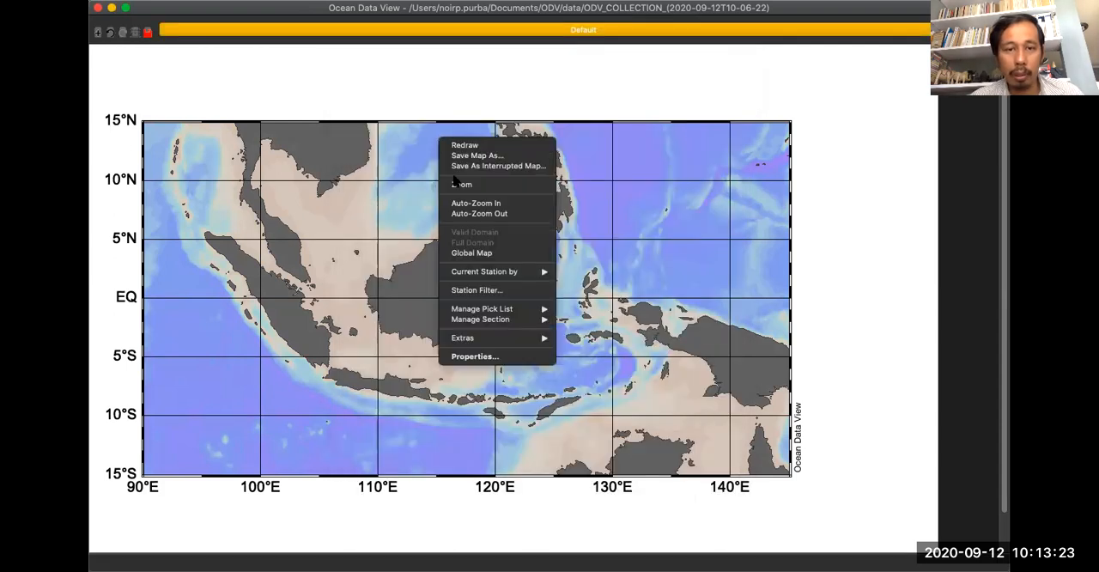
{"action": "left_click", "coordinate": [500, 357]}
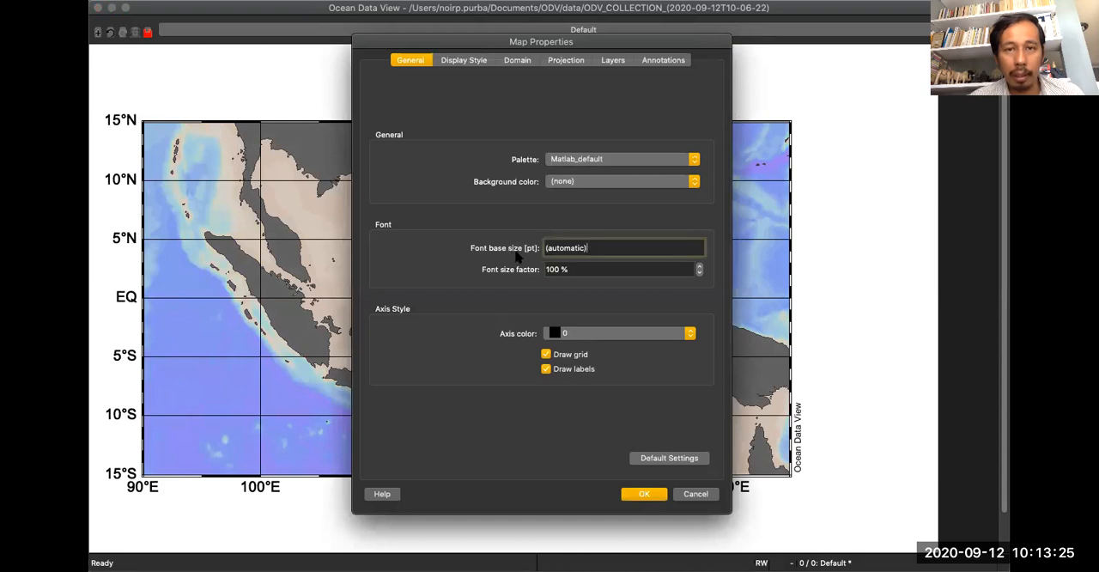
{"action": "left_click", "coordinate": [584, 159]}
{"action": "left_click", "coordinate": [470, 177]}
{"action": "left_click", "coordinate": [573, 180]}
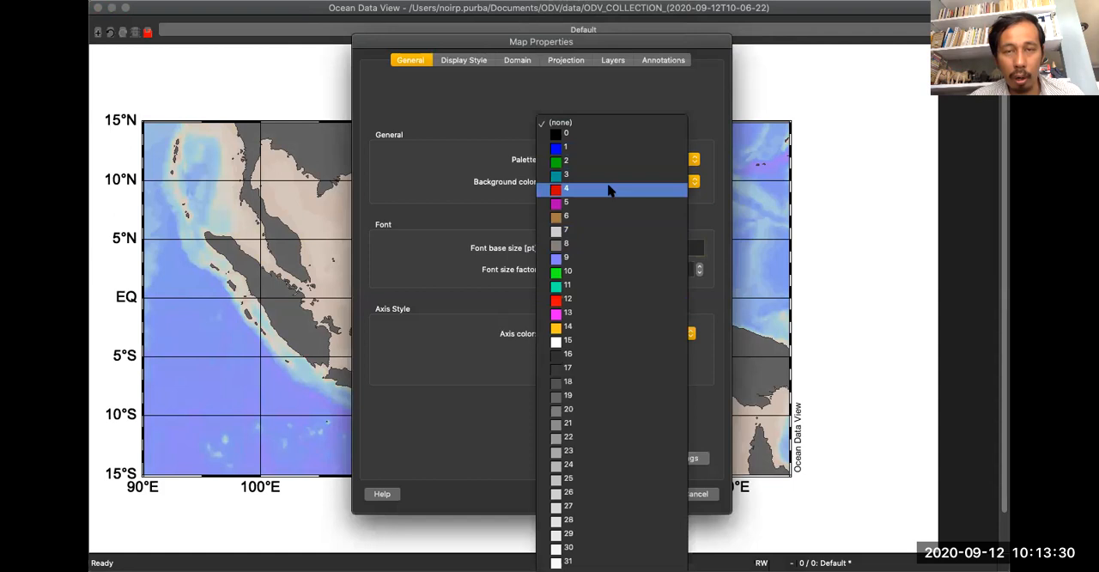
{"action": "left_click", "coordinate": [446, 183]}
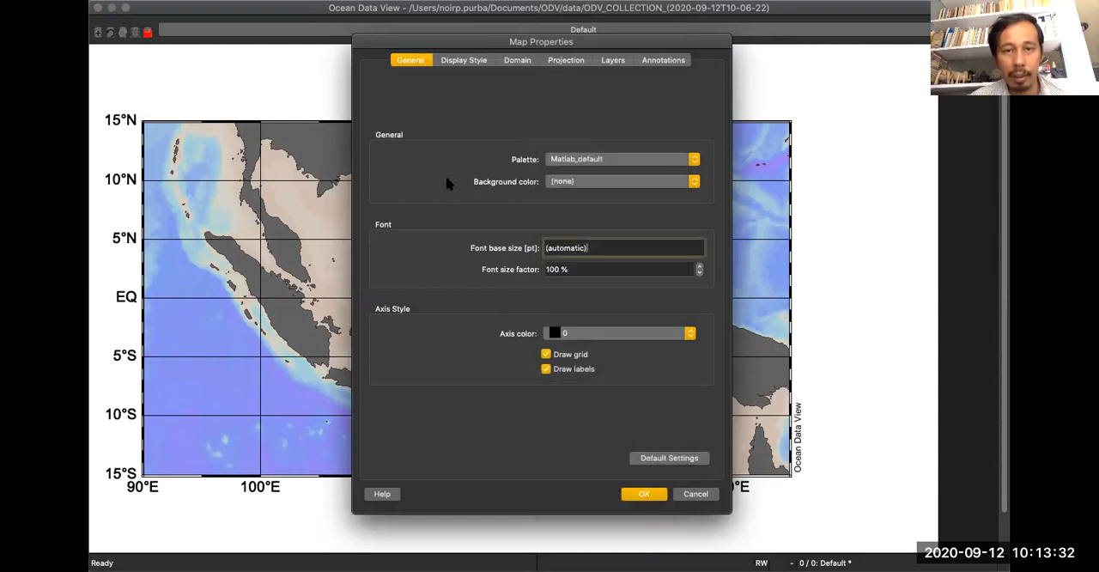
{"action": "left_click_drag", "start_coordinate": [604, 247], "coordinate": [533, 241]}
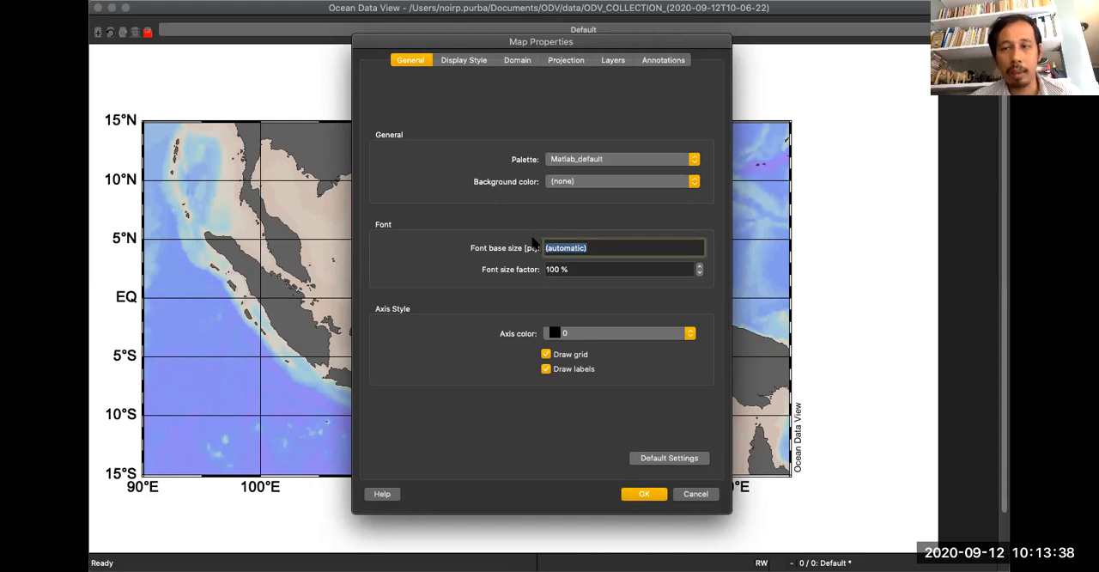
{"action": "type", "text": "14"}
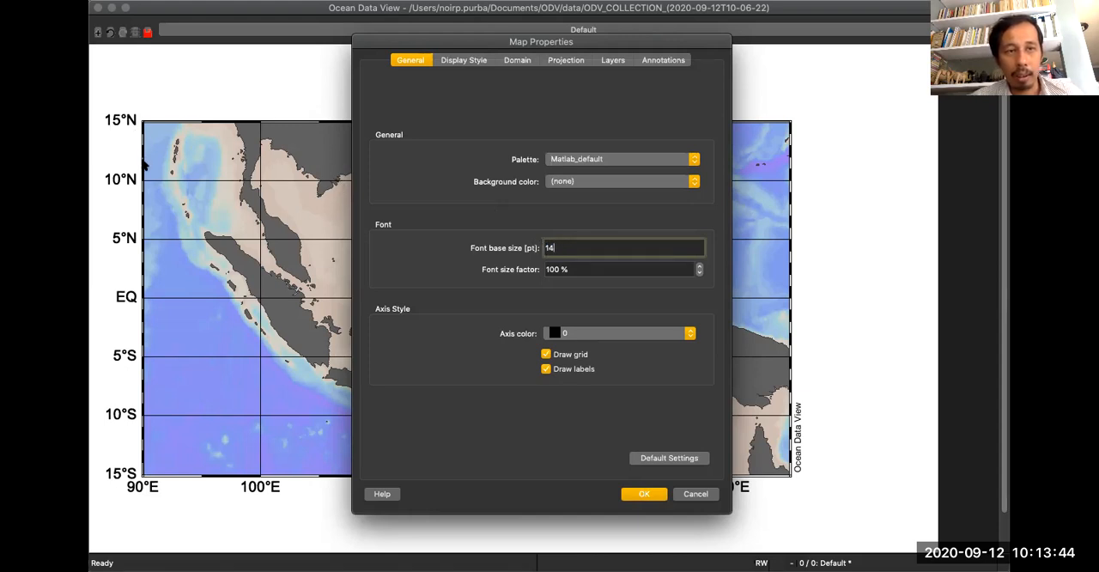
{"action": "left_click", "coordinate": [635, 494]}
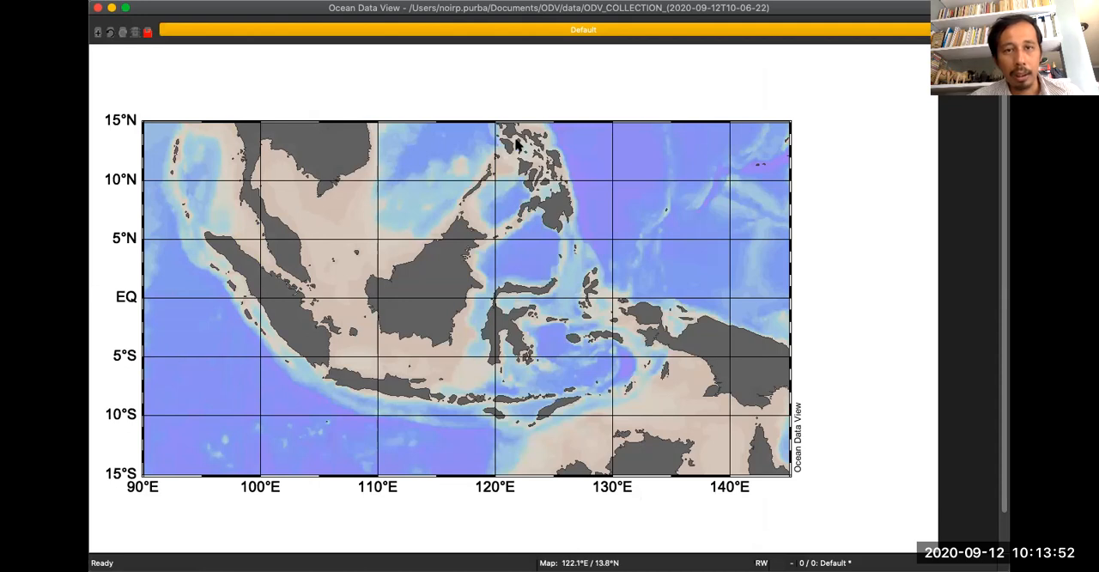
Set the map's axis colour to red (12) in the general map properties and apply it.
{"action": "right_click", "coordinate": [398, 165]}
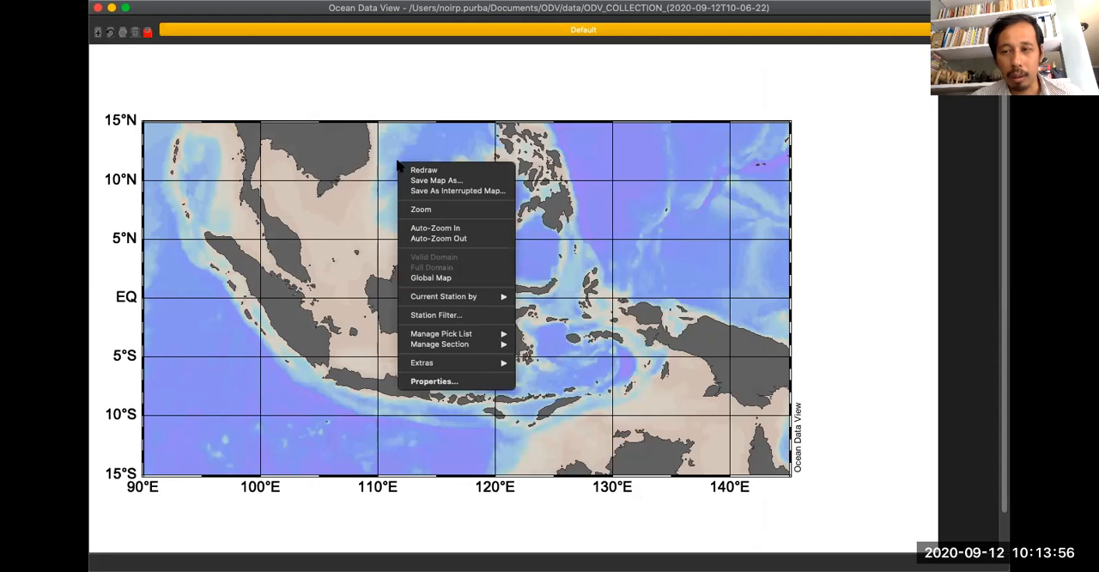
{"action": "left_click", "coordinate": [432, 380]}
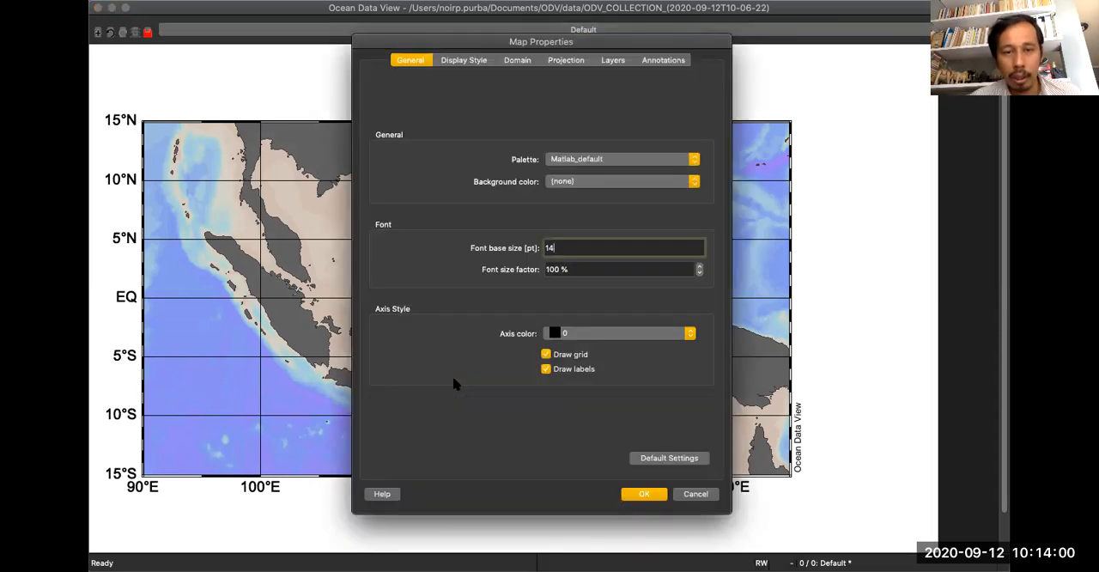
{"action": "left_click", "coordinate": [564, 338]}
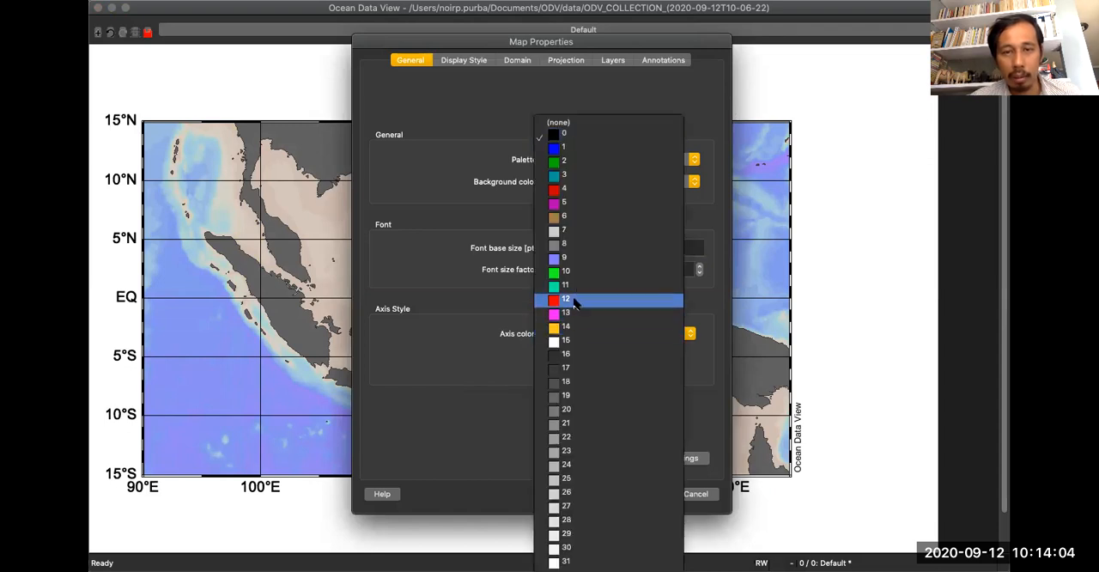
{"action": "left_click", "coordinate": [575, 300]}
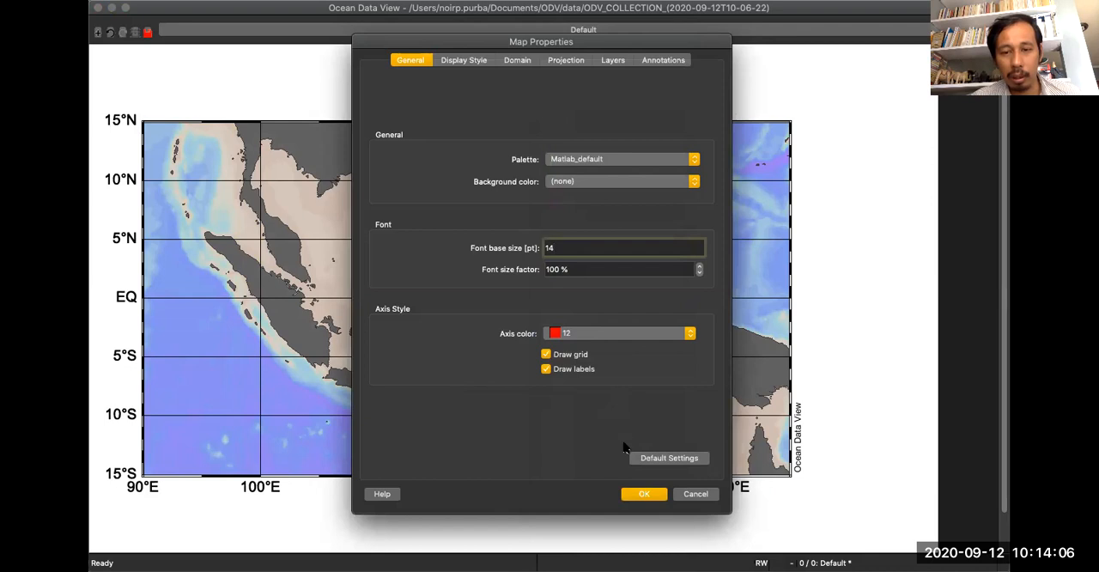
{"action": "left_click", "coordinate": [644, 496]}
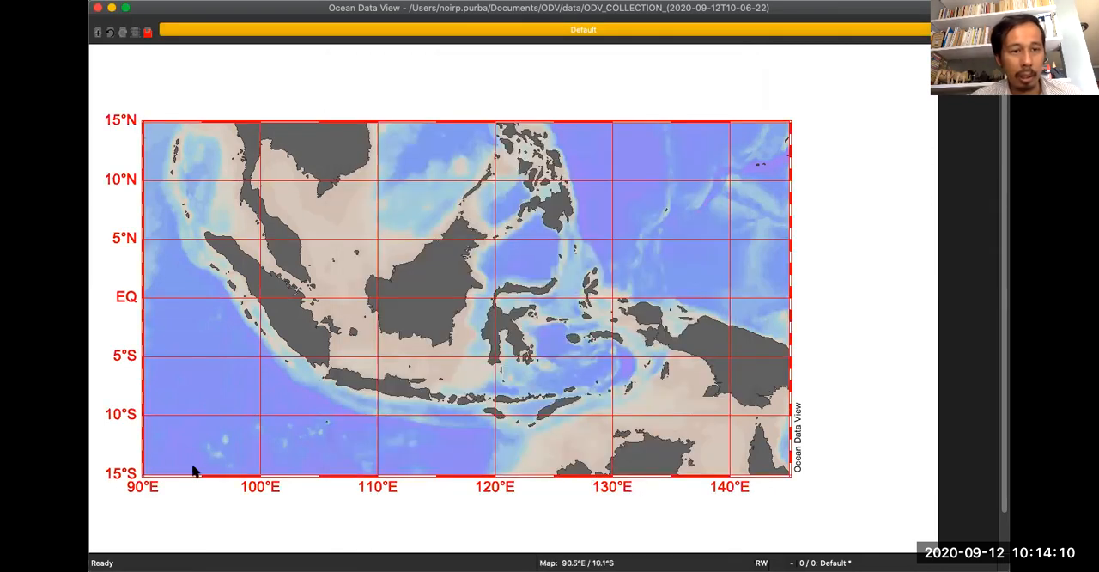
Set the map's axis colour to black (0), turn off grid drawing and apply the changes.
{"action": "right_click", "coordinate": [450, 145]}
{"action": "left_click", "coordinate": [496, 363]}
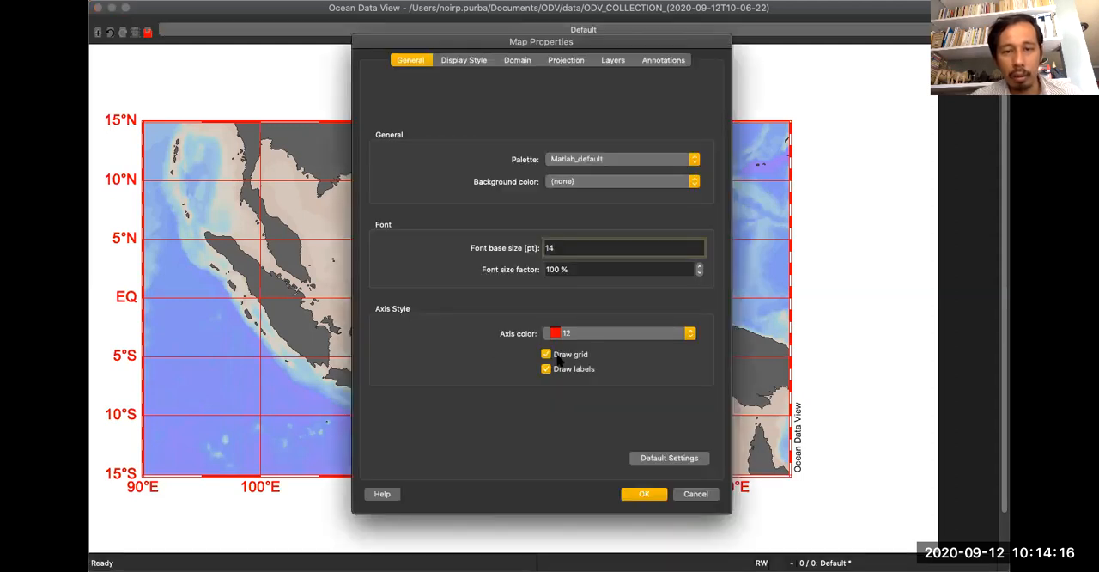
{"action": "left_click", "coordinate": [564, 336]}
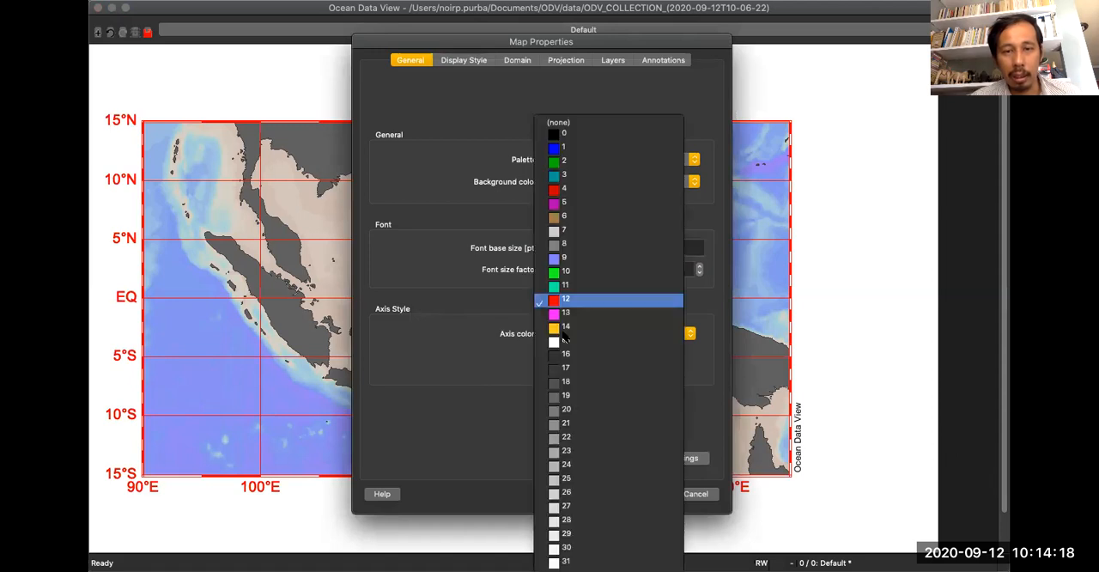
{"action": "left_click", "coordinate": [589, 136]}
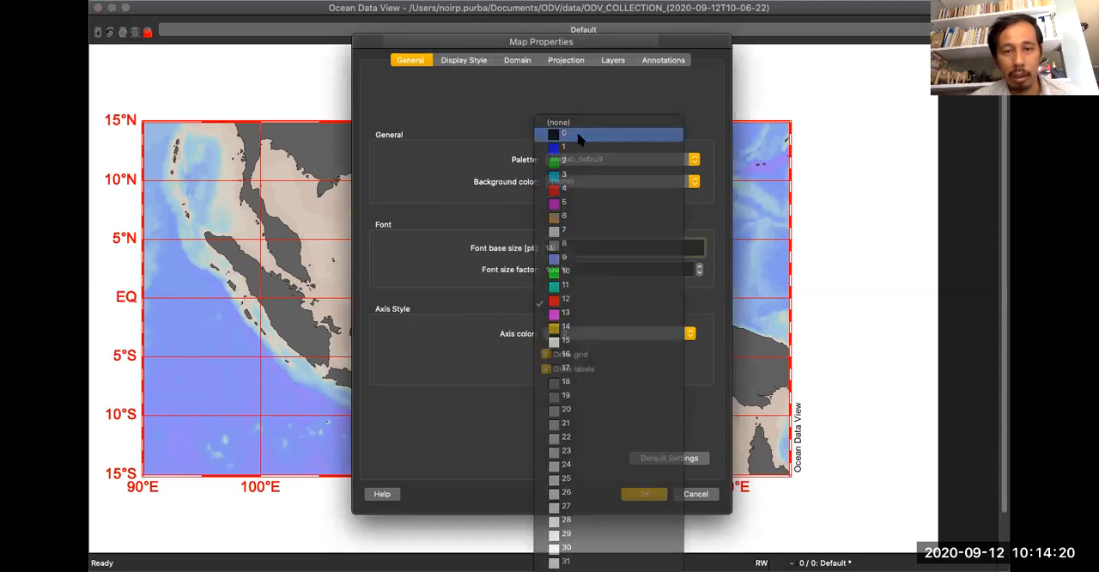
{"action": "left_click", "coordinate": [546, 355]}
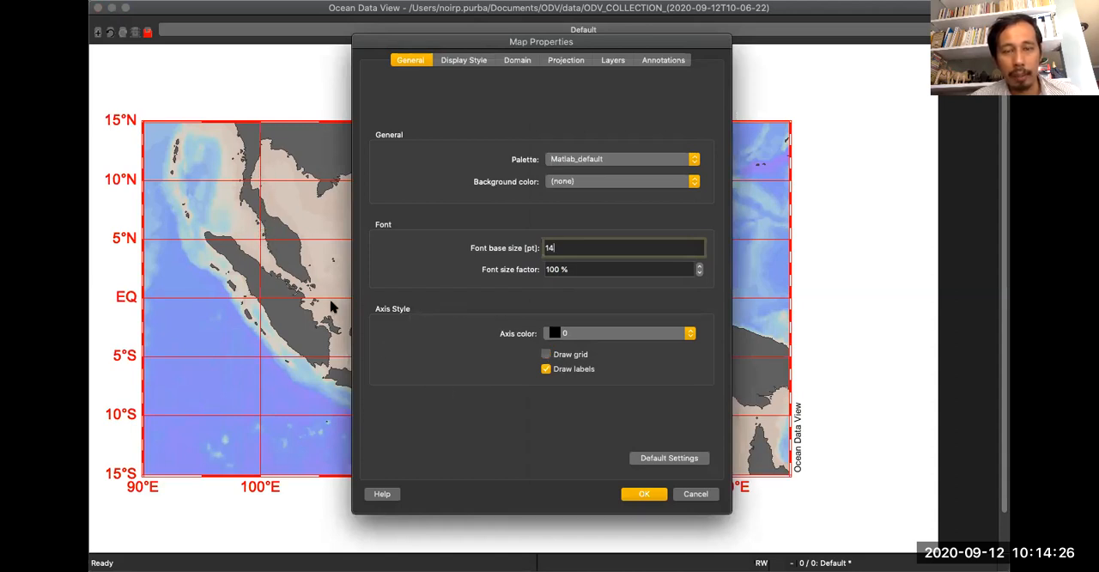
{"action": "left_click", "coordinate": [659, 496]}
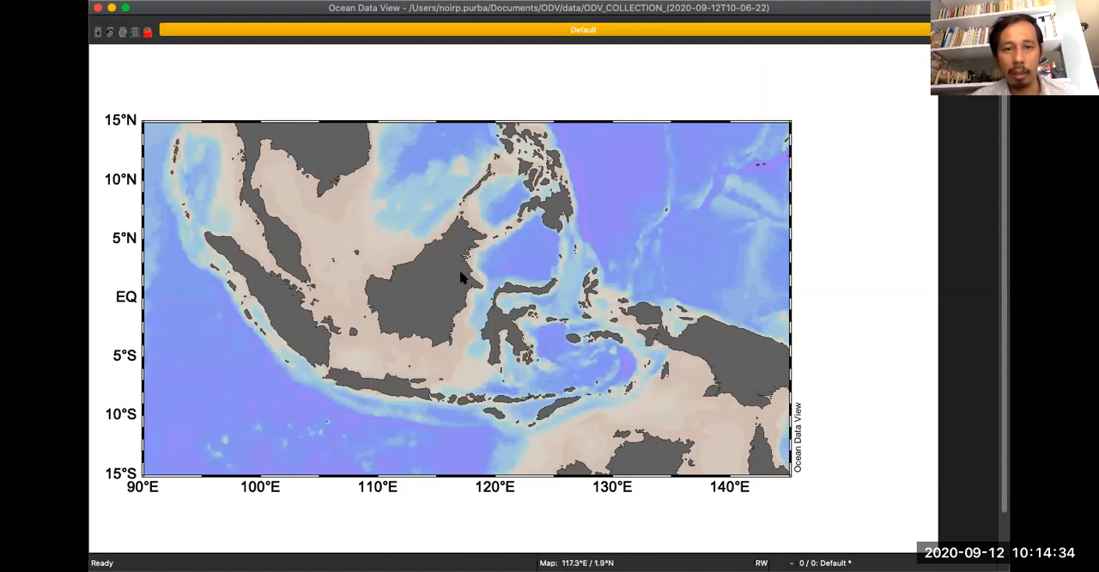
Look through the station dot size and colour options and the domain limits in the map properties.
{"action": "right_click", "coordinate": [466, 184]}
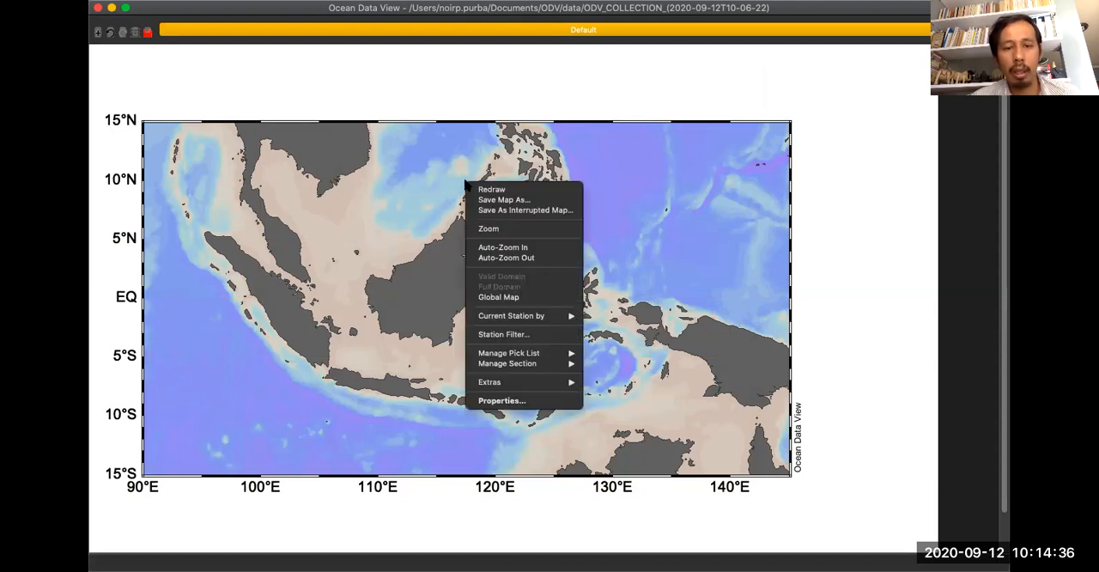
{"action": "left_click", "coordinate": [522, 401]}
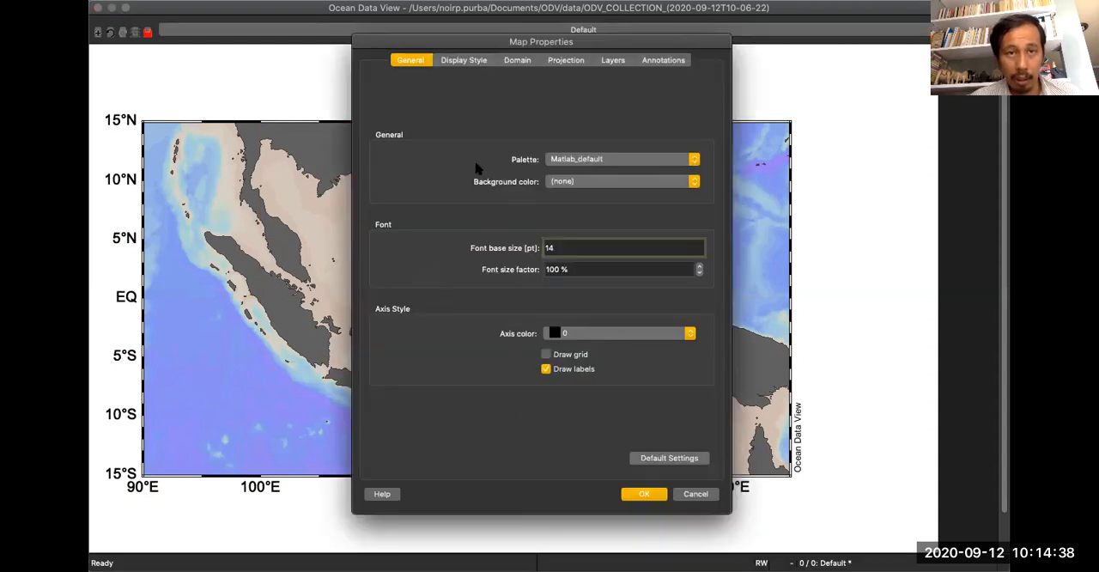
{"action": "left_click", "coordinate": [463, 61]}
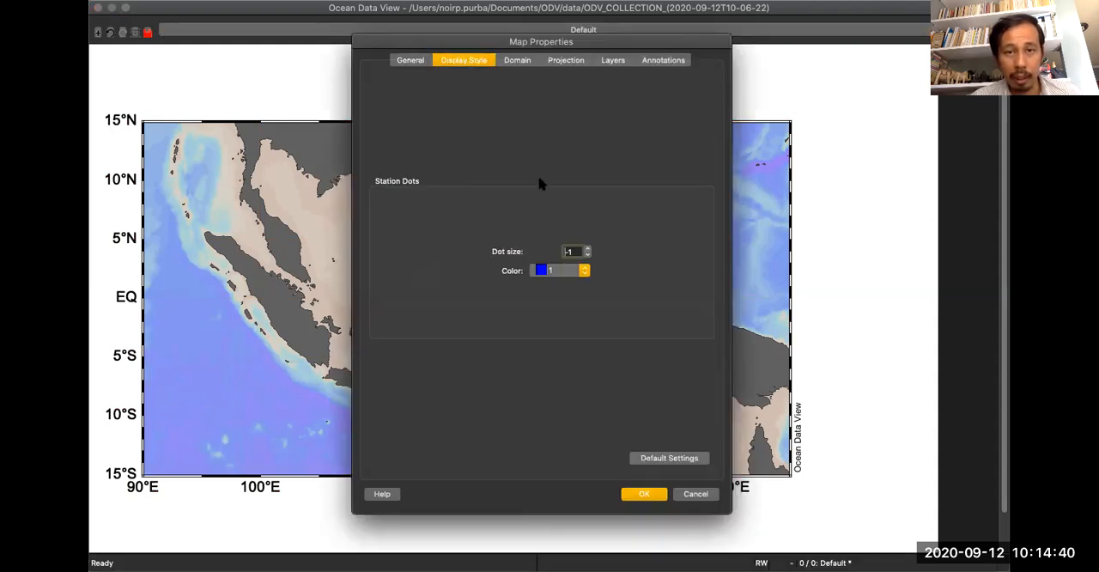
{"action": "left_click", "coordinate": [583, 270]}
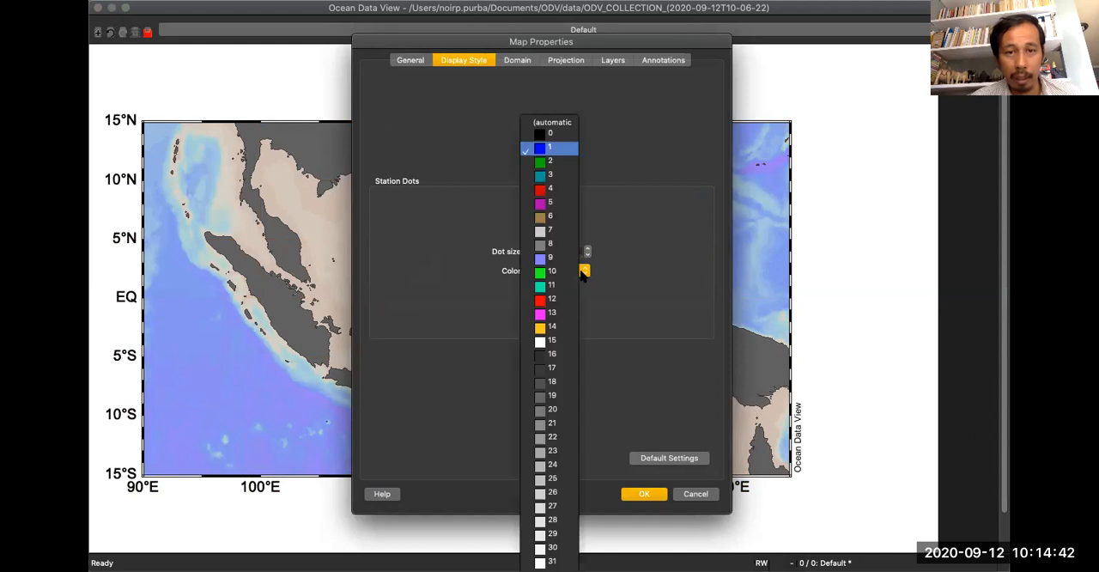
{"action": "left_click", "coordinate": [670, 191]}
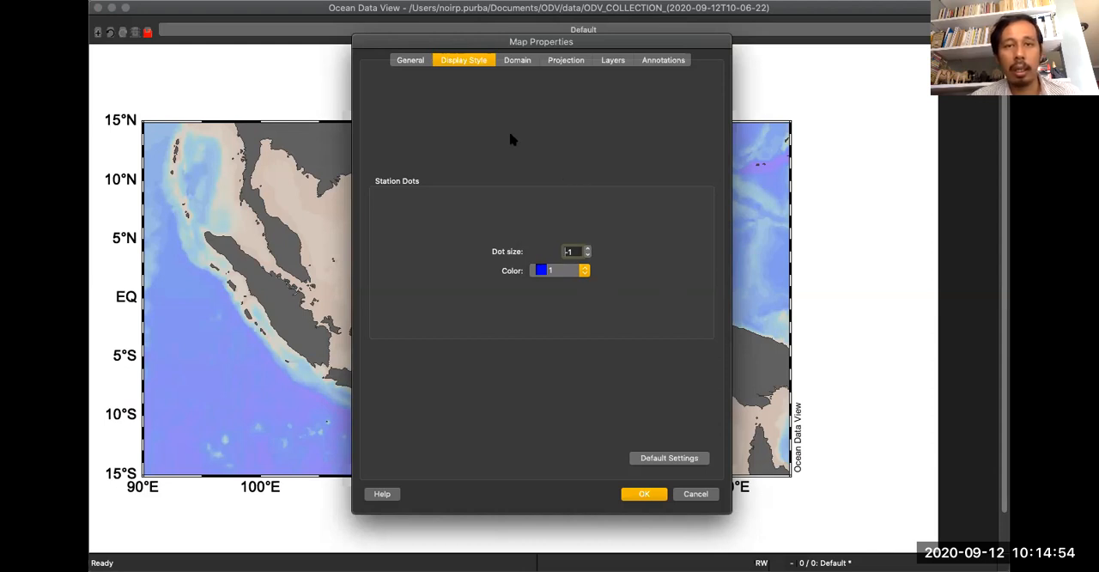
{"action": "left_click", "coordinate": [517, 61]}
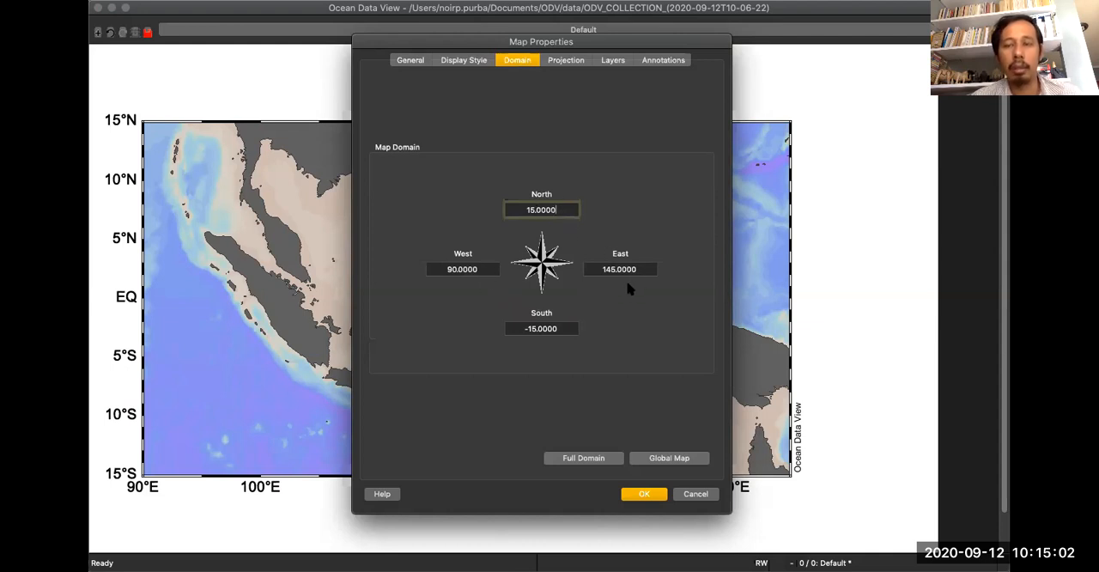
Change the map projection from the default to the first Orthographic option and apply it.
{"action": "left_click", "coordinate": [566, 62]}
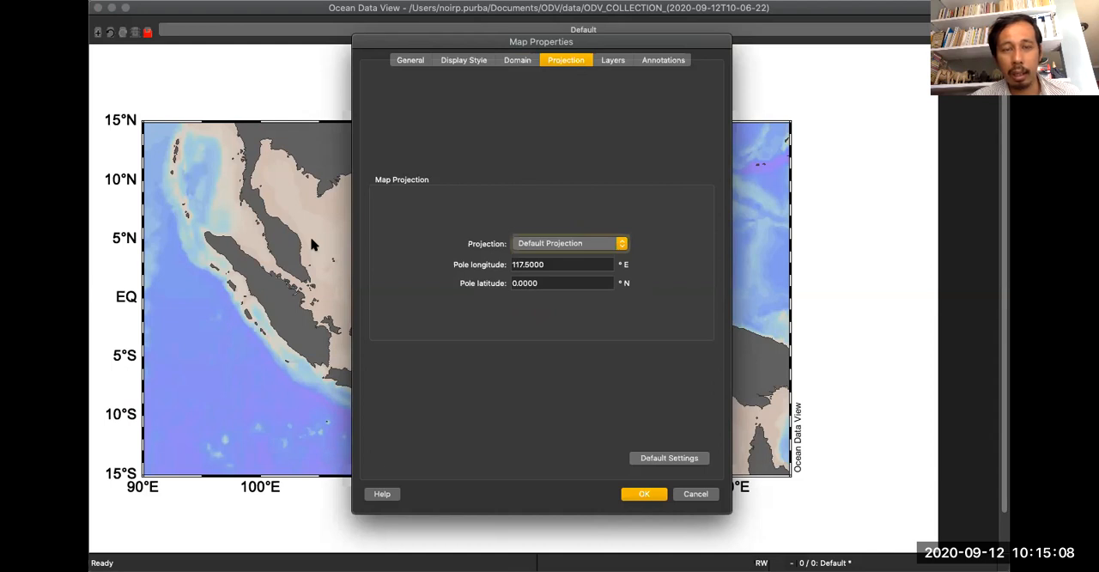
{"action": "left_click", "coordinate": [535, 244]}
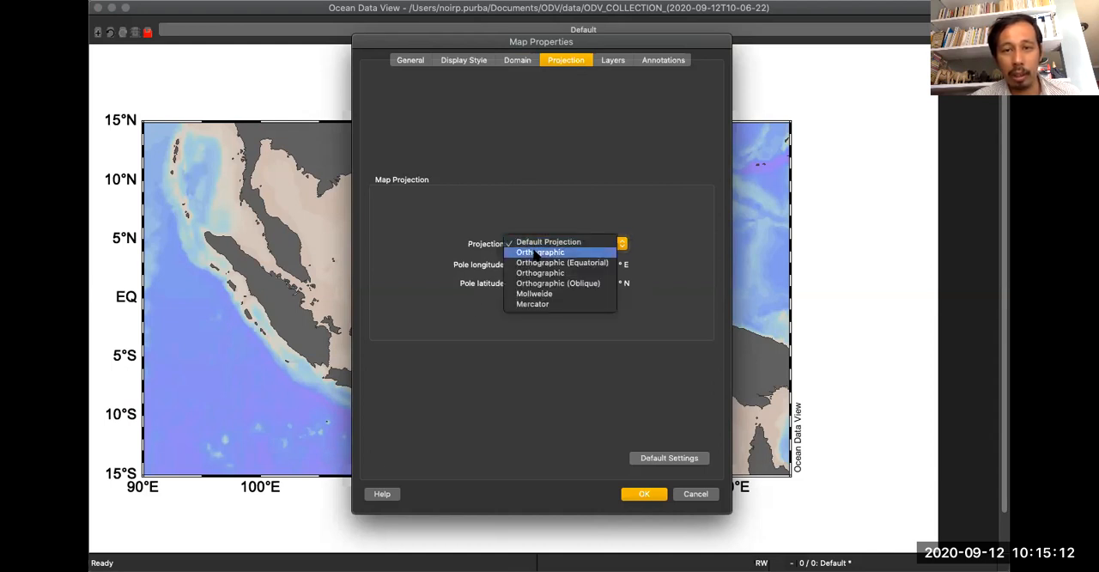
{"action": "left_click", "coordinate": [536, 253]}
{"action": "left_click", "coordinate": [643, 494]}
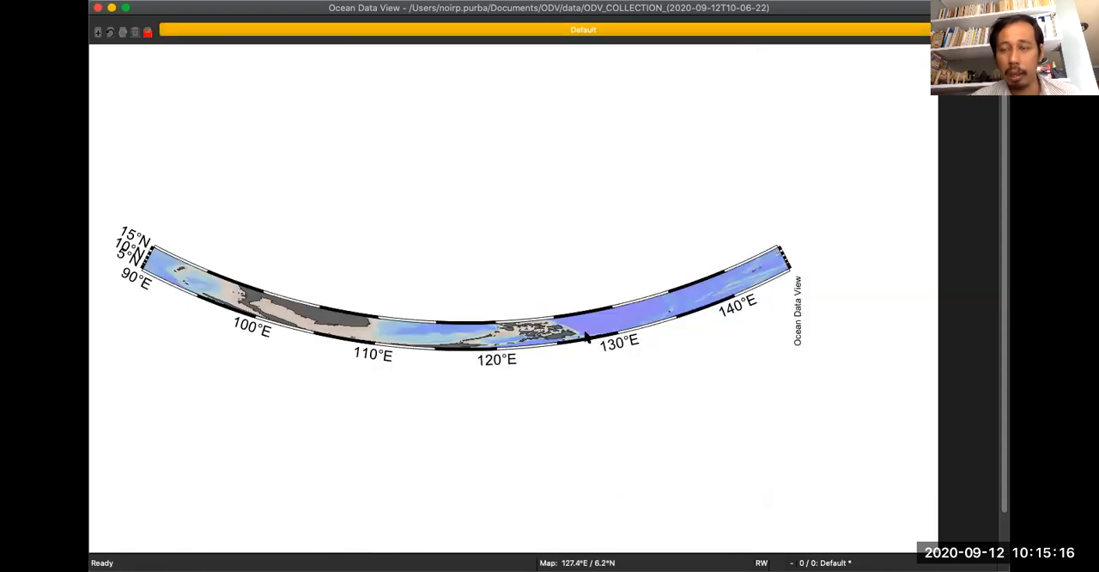
Switch the map projection to Mercator in the map properties and apply it.
{"action": "right_click", "coordinate": [586, 331]}
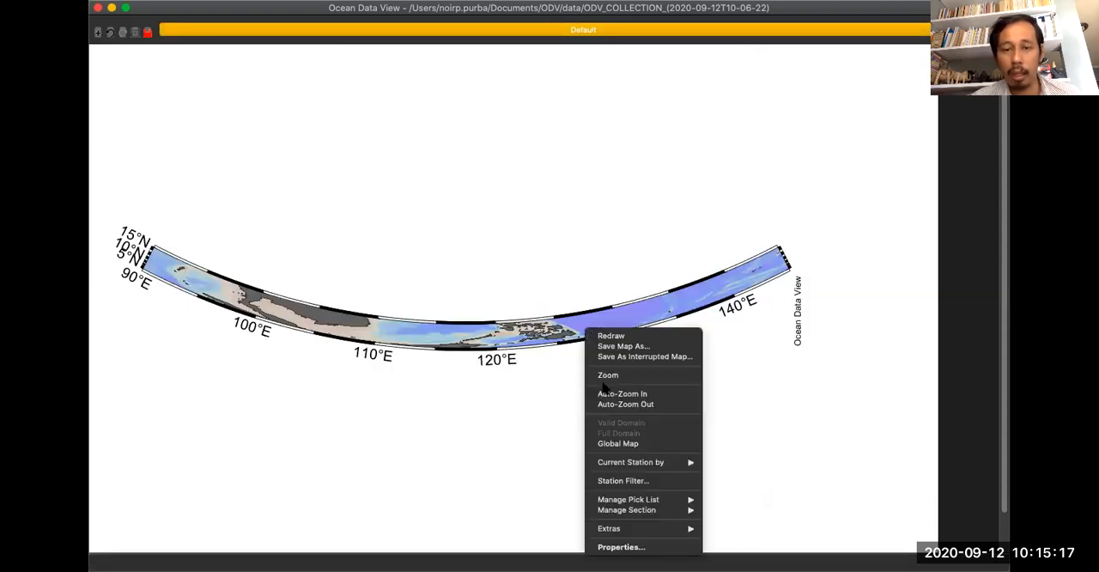
{"action": "left_click", "coordinate": [614, 547]}
{"action": "left_click", "coordinate": [563, 244]}
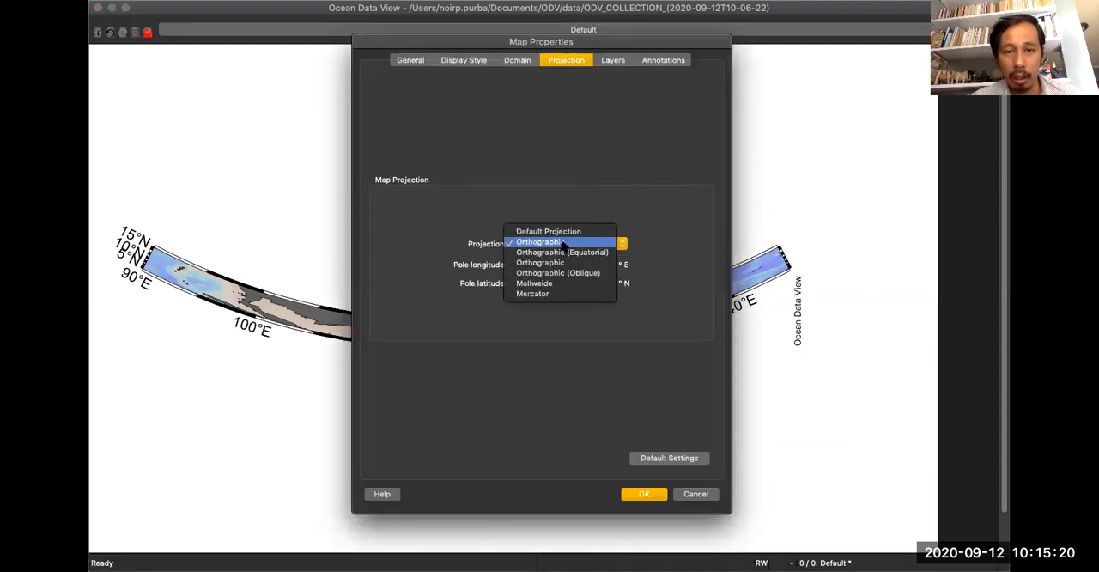
{"action": "left_click", "coordinate": [561, 294]}
{"action": "left_click", "coordinate": [640, 494]}
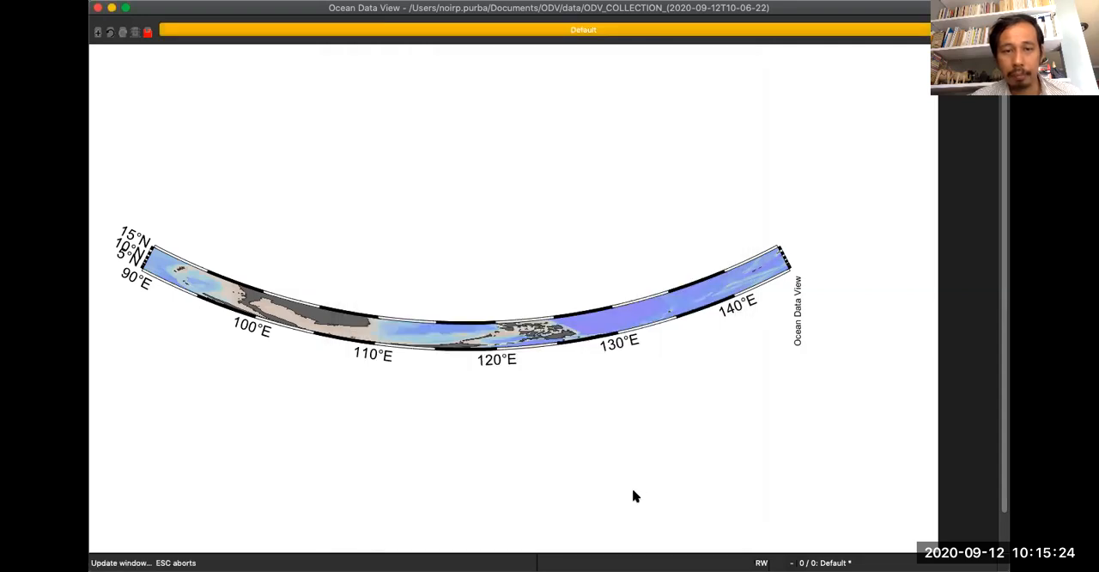
Change the map projection to Orthographic (Oblique) in the map properties and apply it.
{"action": "right_click", "coordinate": [554, 232]}
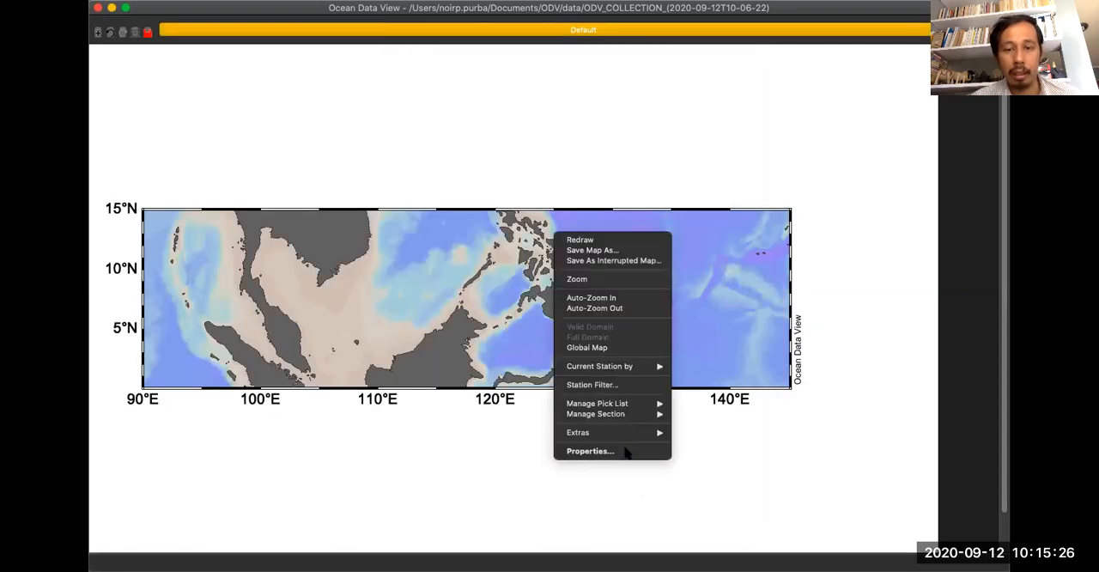
{"action": "left_click", "coordinate": [627, 450]}
{"action": "left_click", "coordinate": [559, 245]}
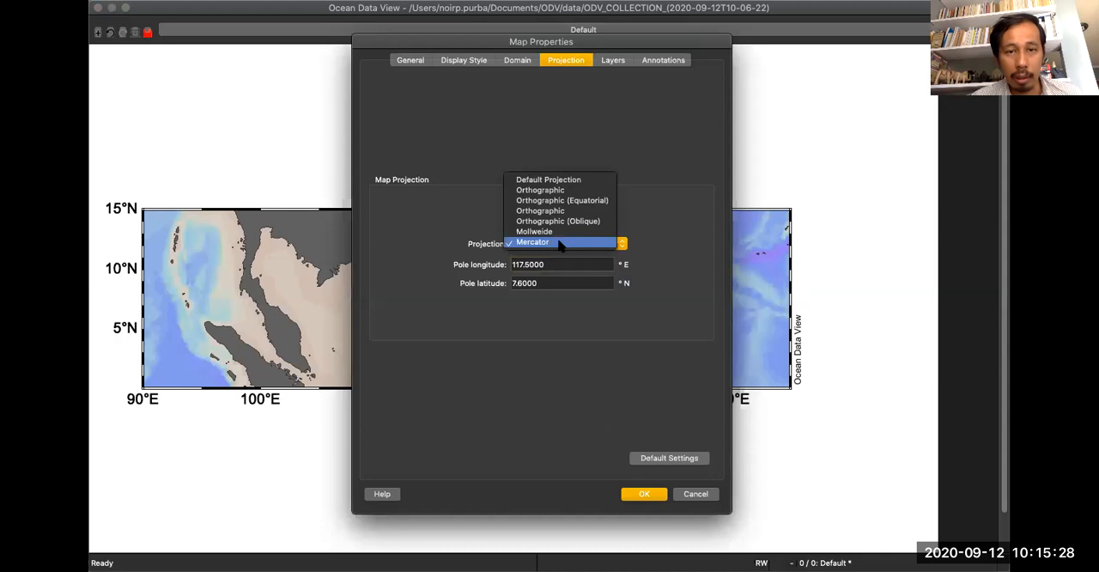
{"action": "left_click", "coordinate": [559, 221]}
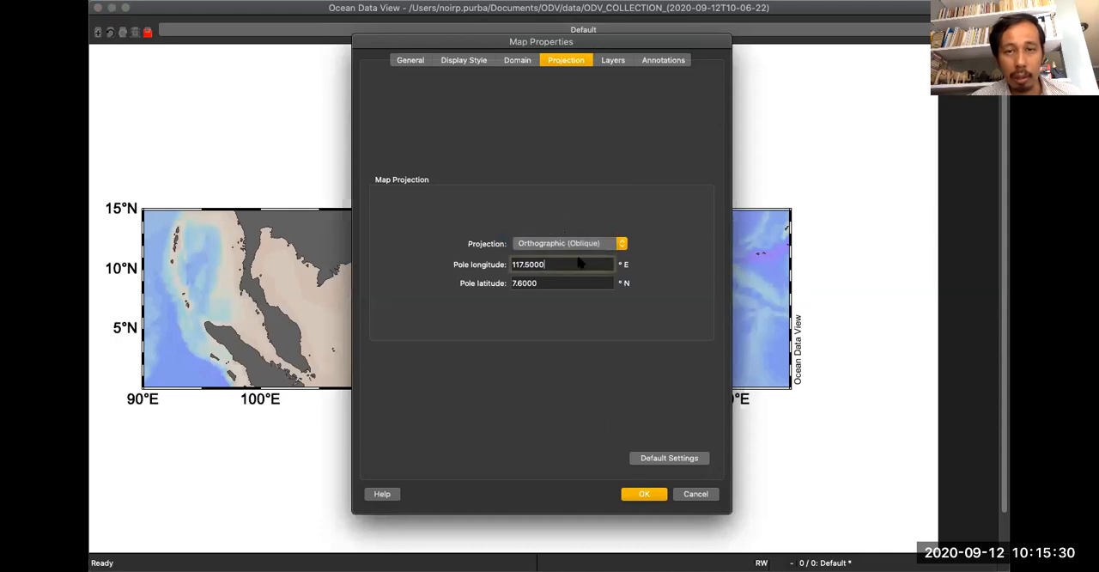
{"action": "left_click", "coordinate": [633, 493]}
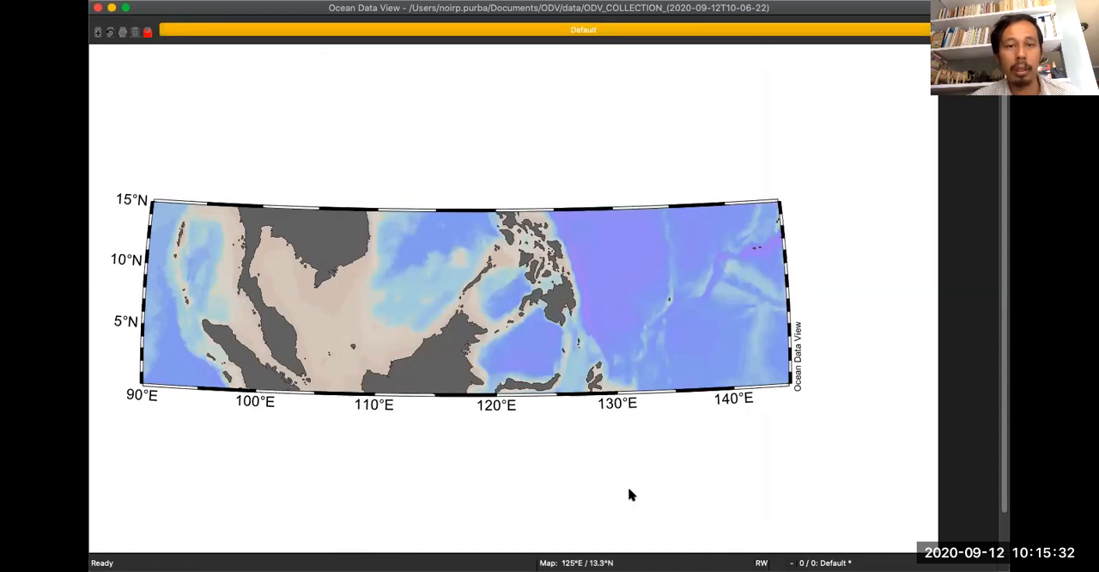
Switch the map projection to Orthographic (Equatorial) and apply it.
{"action": "right_click", "coordinate": [535, 238]}
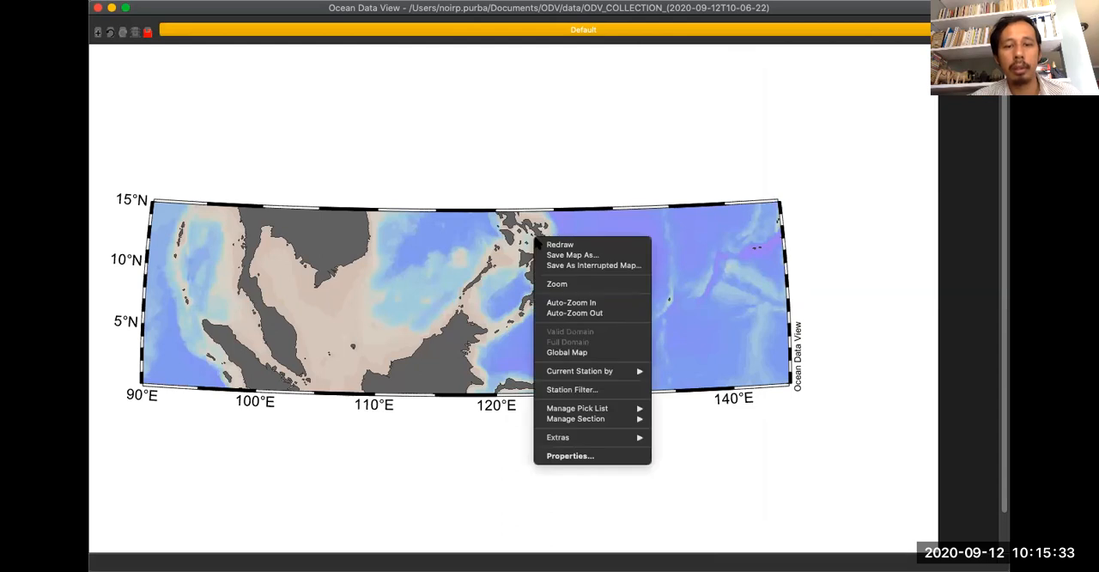
{"action": "left_click", "coordinate": [591, 456]}
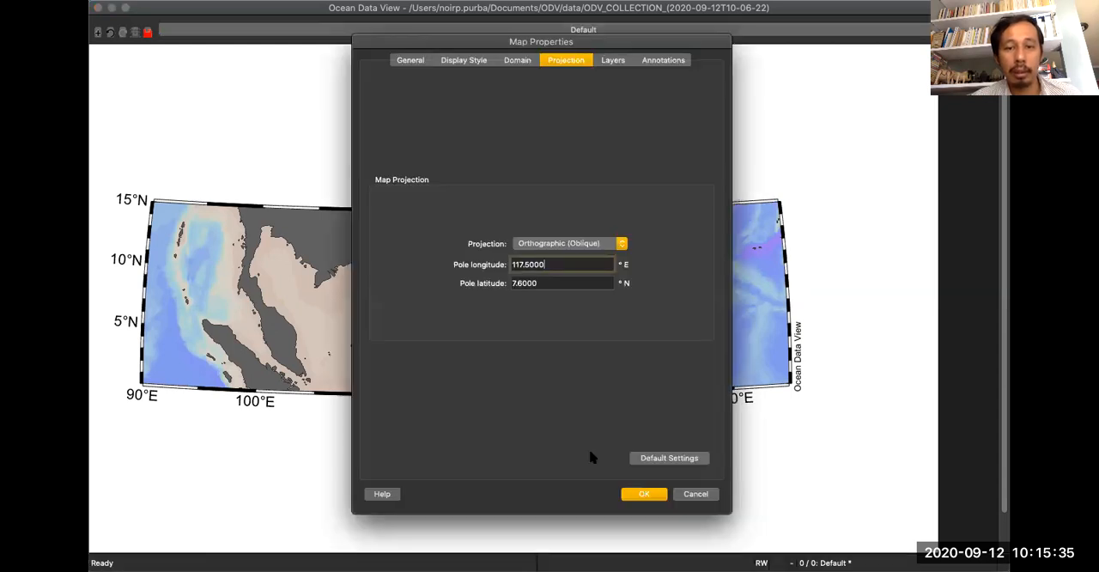
{"action": "left_click", "coordinate": [562, 244]}
{"action": "left_click", "coordinate": [563, 220]}
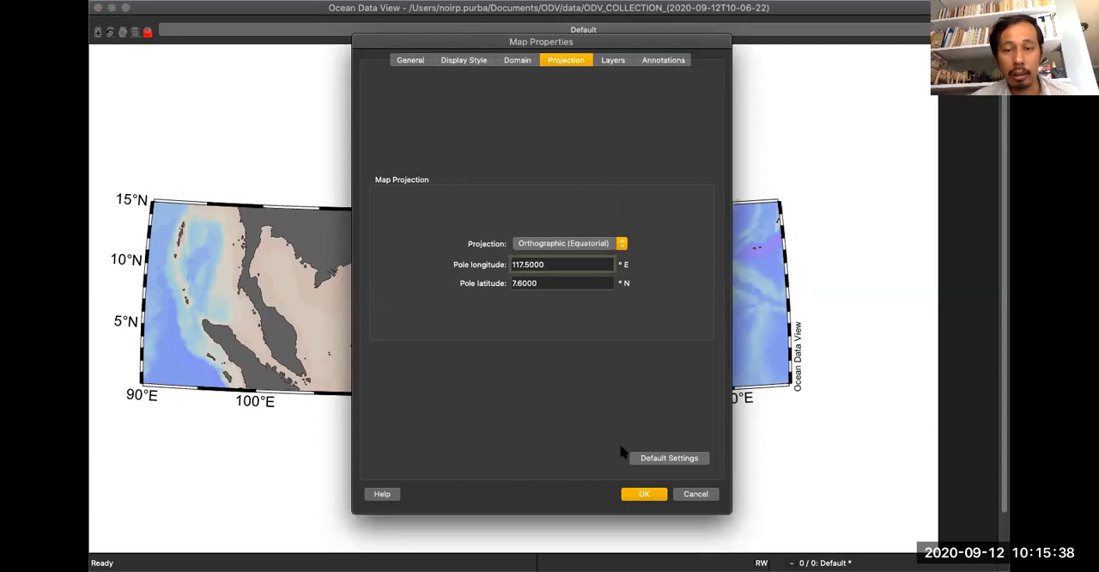
{"action": "left_click", "coordinate": [640, 495]}
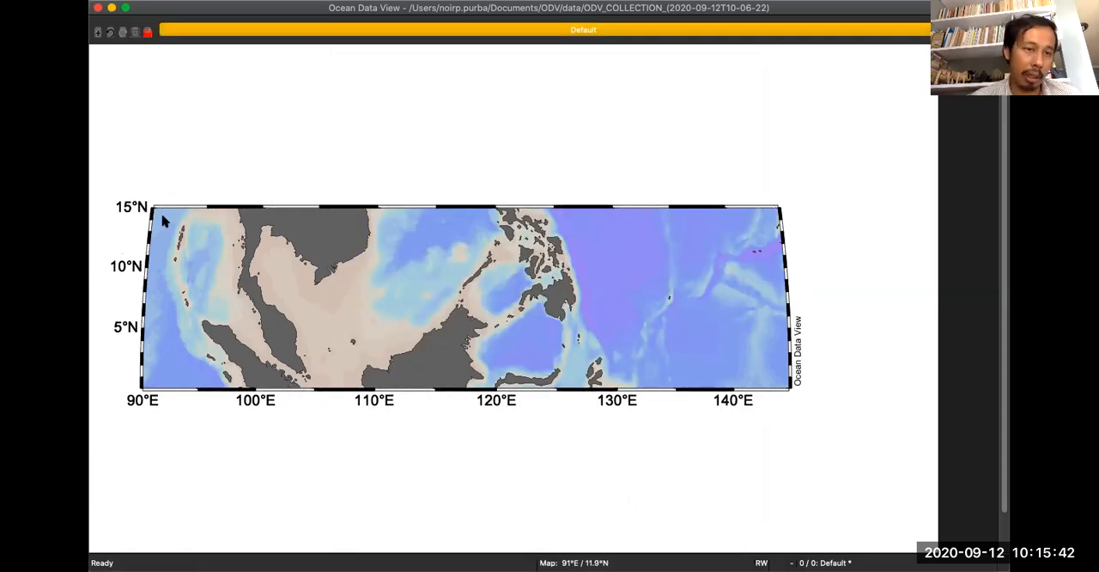
Set the map projection back to Default Projection and apply it.
{"action": "right_click", "coordinate": [441, 251]}
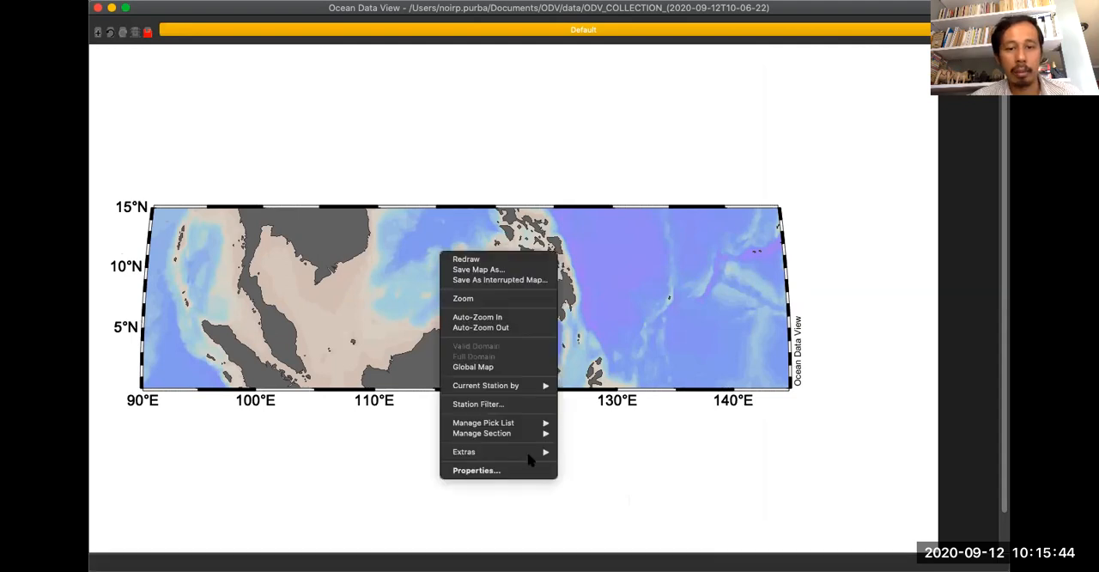
{"action": "left_click", "coordinate": [531, 472]}
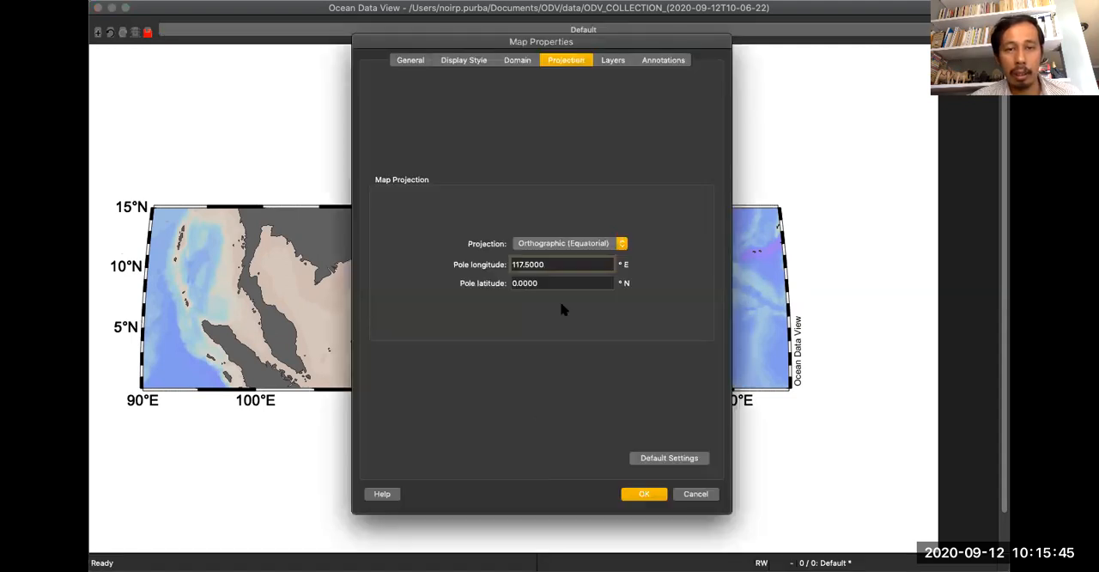
{"action": "left_click", "coordinate": [579, 244]}
{"action": "left_click", "coordinate": [579, 223]}
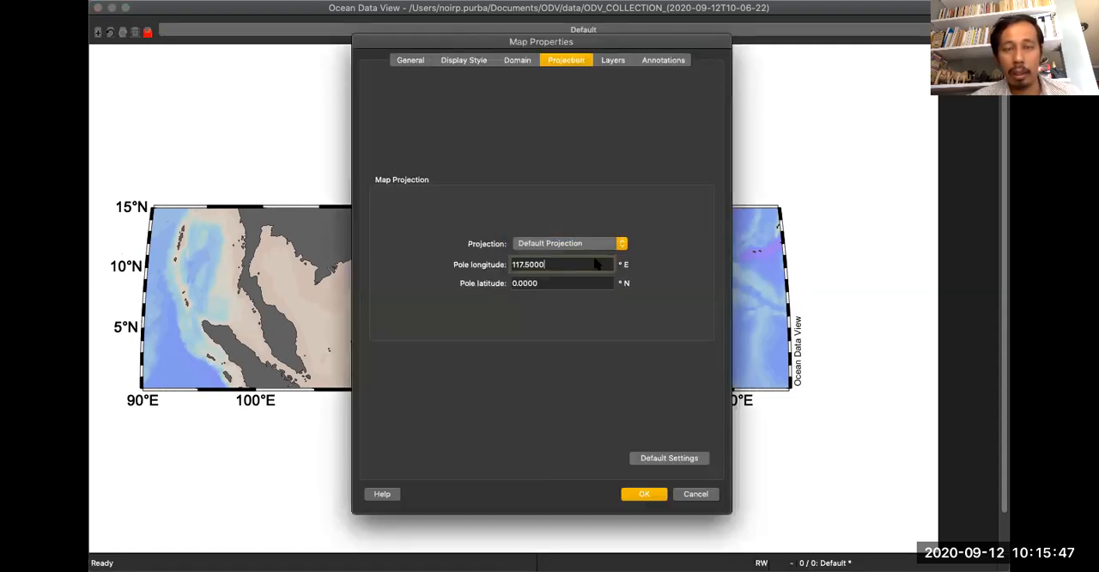
{"action": "left_click", "coordinate": [651, 497]}
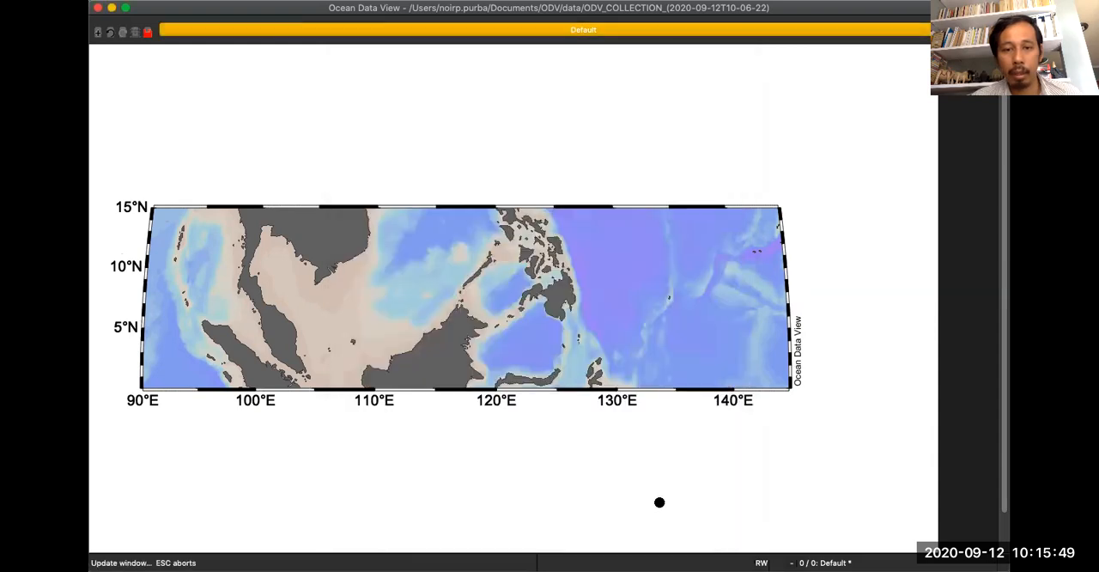
{"action": "right_click", "coordinate": [485, 257]}
{"action": "left_click", "coordinate": [506, 302]}
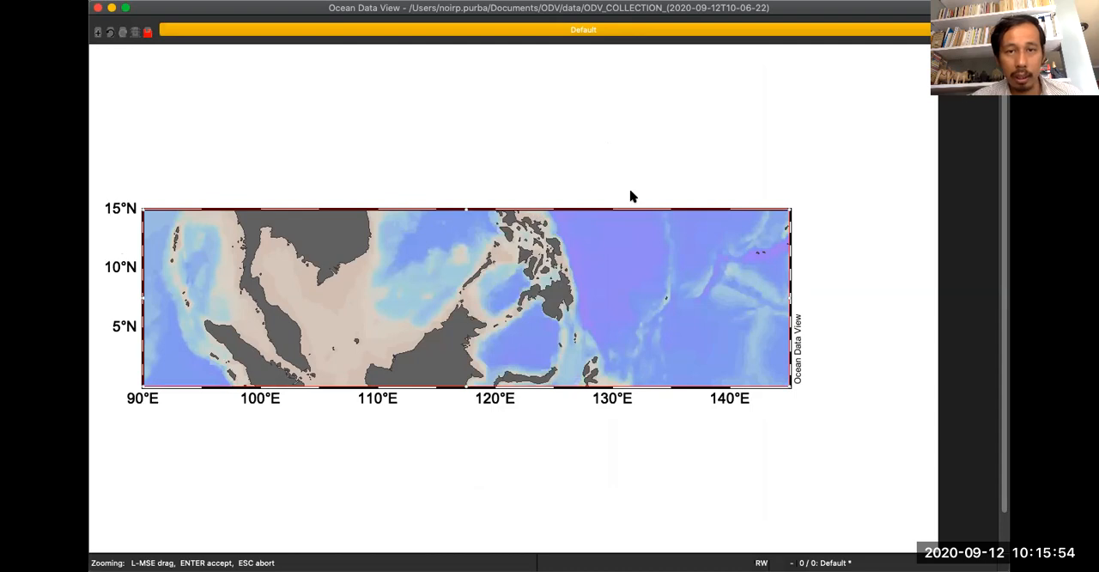
{"action": "key", "text": "Return"}
Set the map domain's southern limit to -15 degrees and apply it.
{"action": "right_click", "coordinate": [481, 240]}
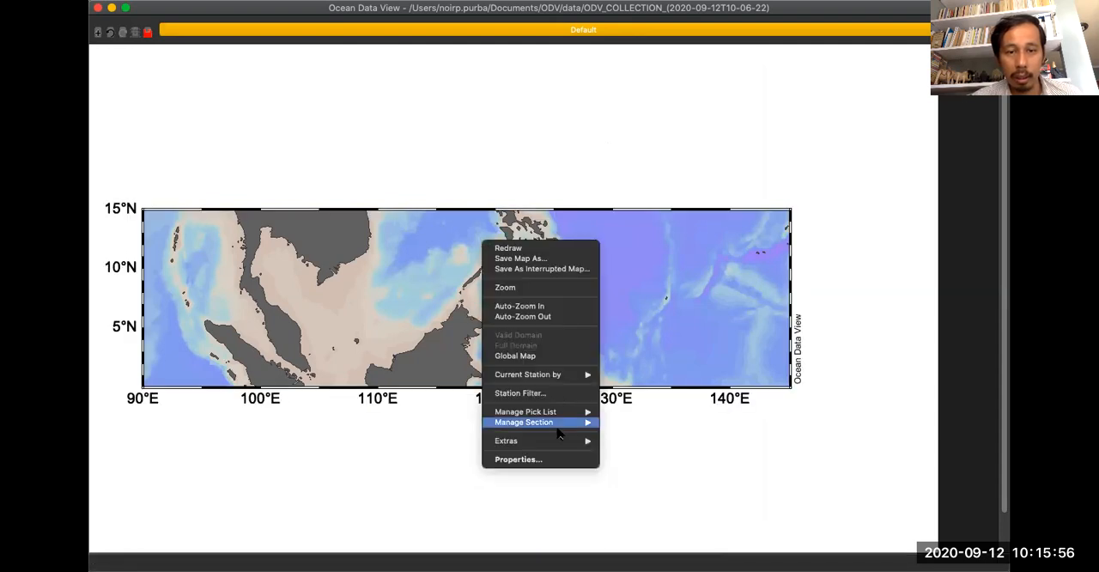
{"action": "left_click", "coordinate": [550, 462]}
{"action": "left_click", "coordinate": [517, 60]}
{"action": "left_click_drag", "start_coordinate": [566, 329], "coordinate": [483, 324]}
{"action": "type", "text": "15"}
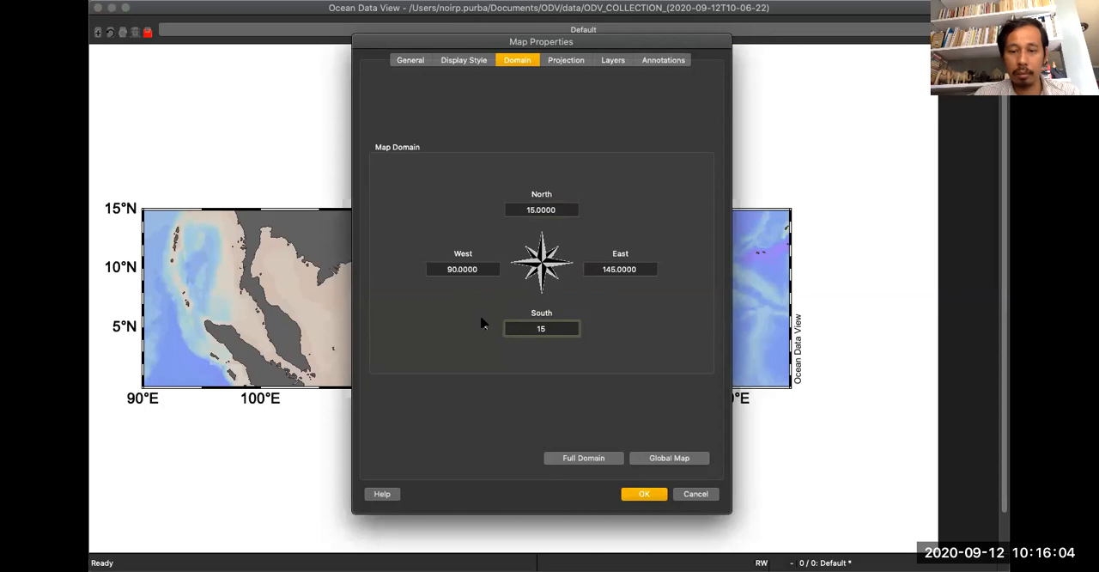
{"action": "left_click", "coordinate": [644, 493]}
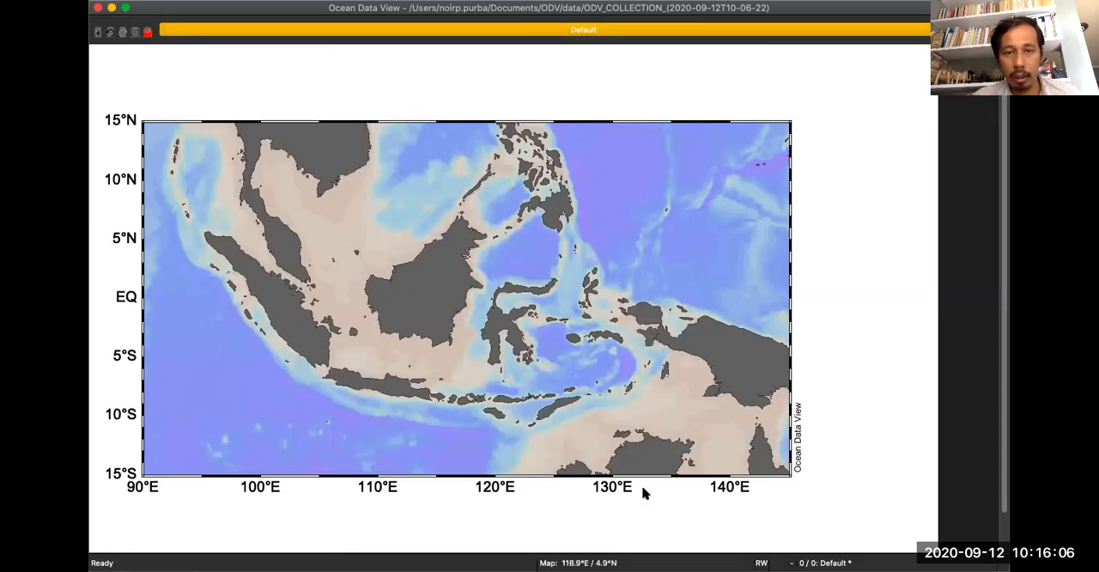
Turn off the ocean bathymetry layer in the map properties and apply the change.
{"action": "right_click", "coordinate": [501, 177]}
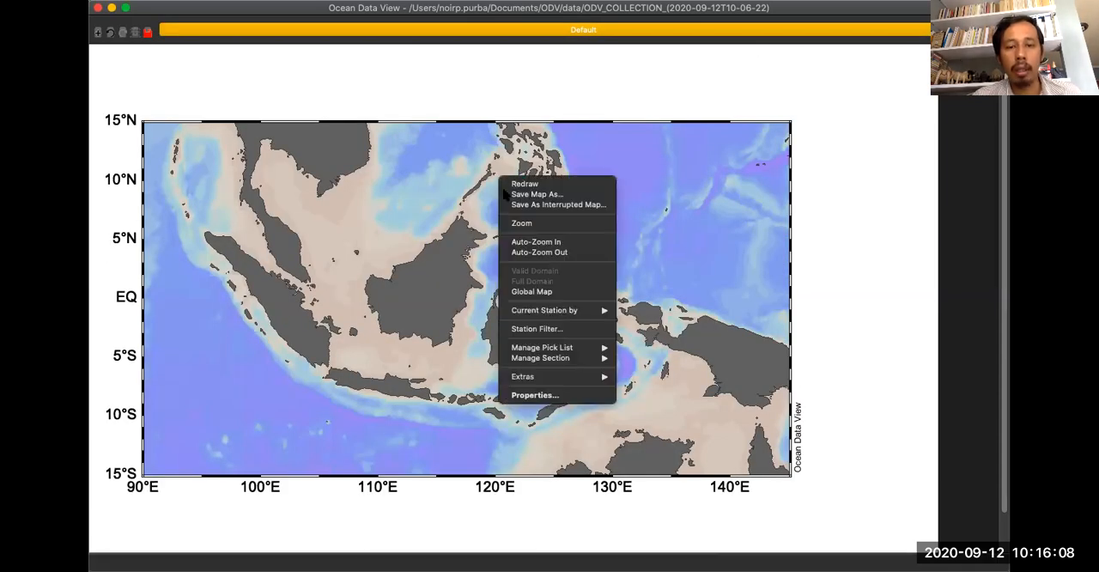
{"action": "left_click", "coordinate": [557, 395]}
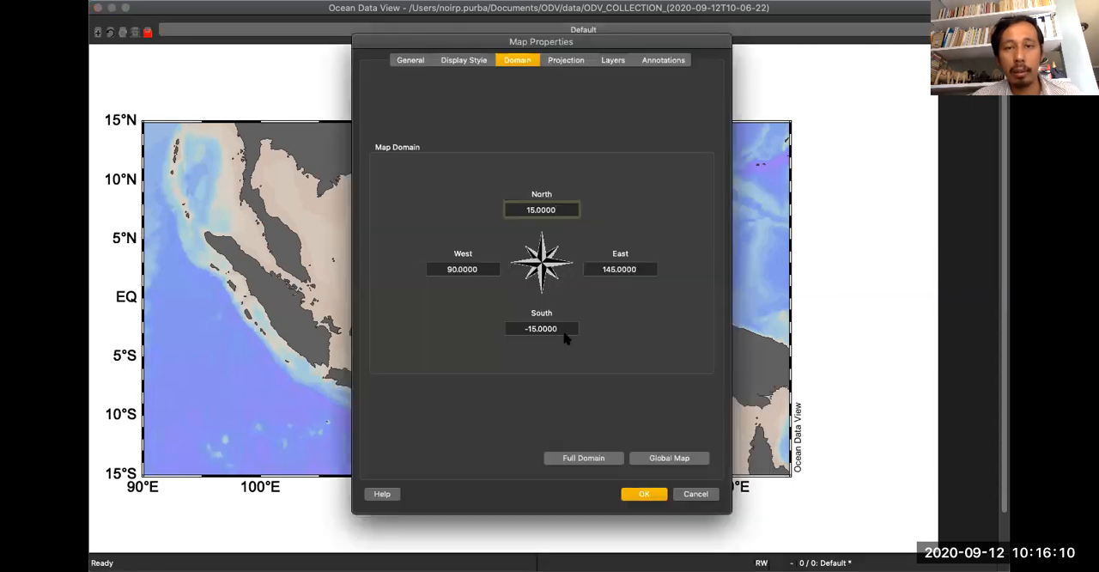
{"action": "left_click", "coordinate": [575, 64]}
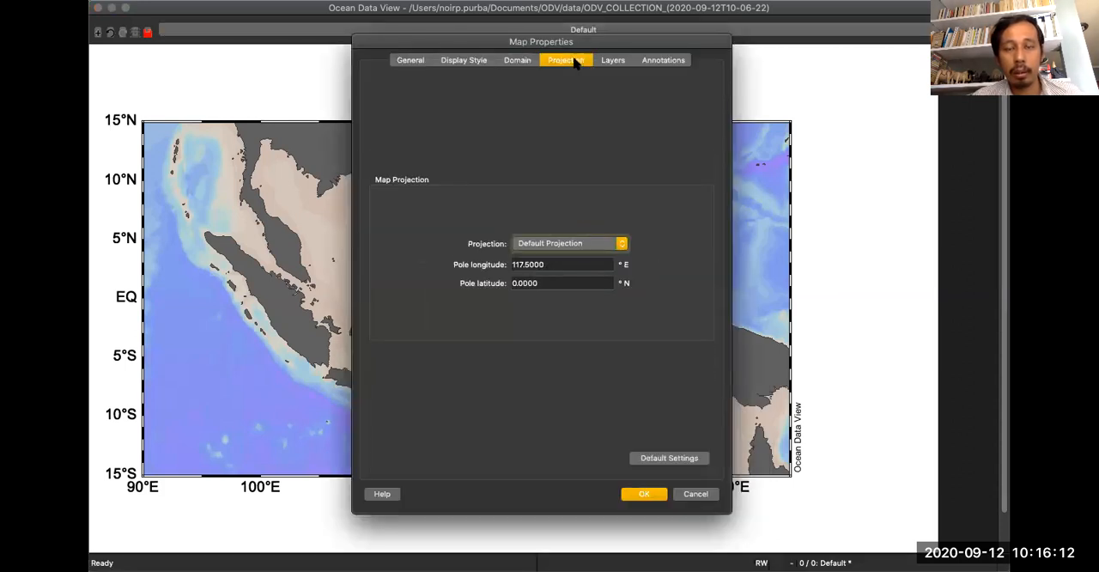
{"action": "left_click", "coordinate": [646, 60]}
{"action": "left_click", "coordinate": [625, 60]}
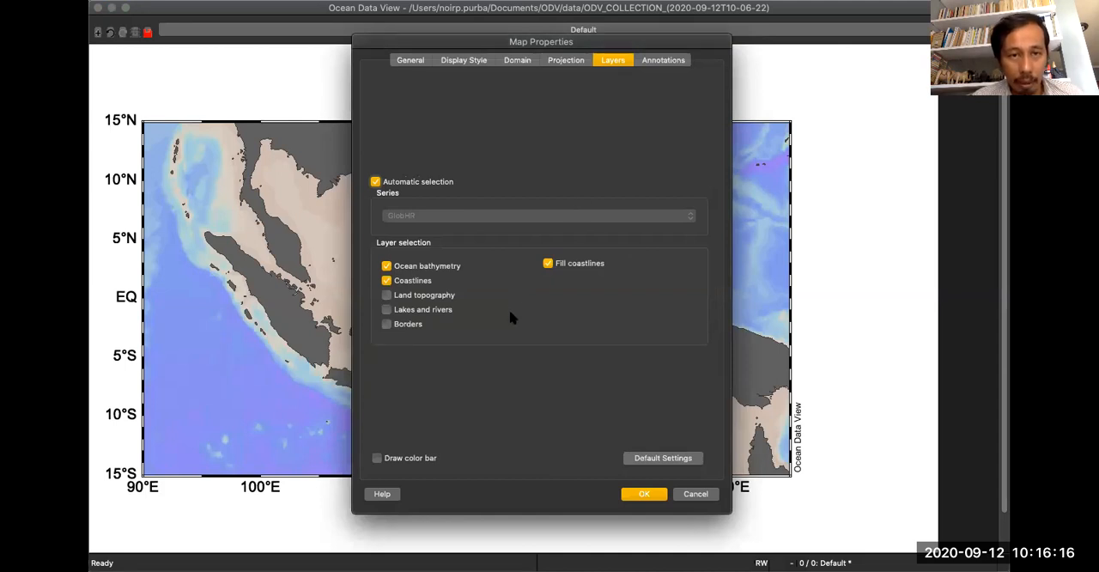
{"action": "left_click", "coordinate": [387, 267]}
{"action": "left_click", "coordinate": [643, 493]}
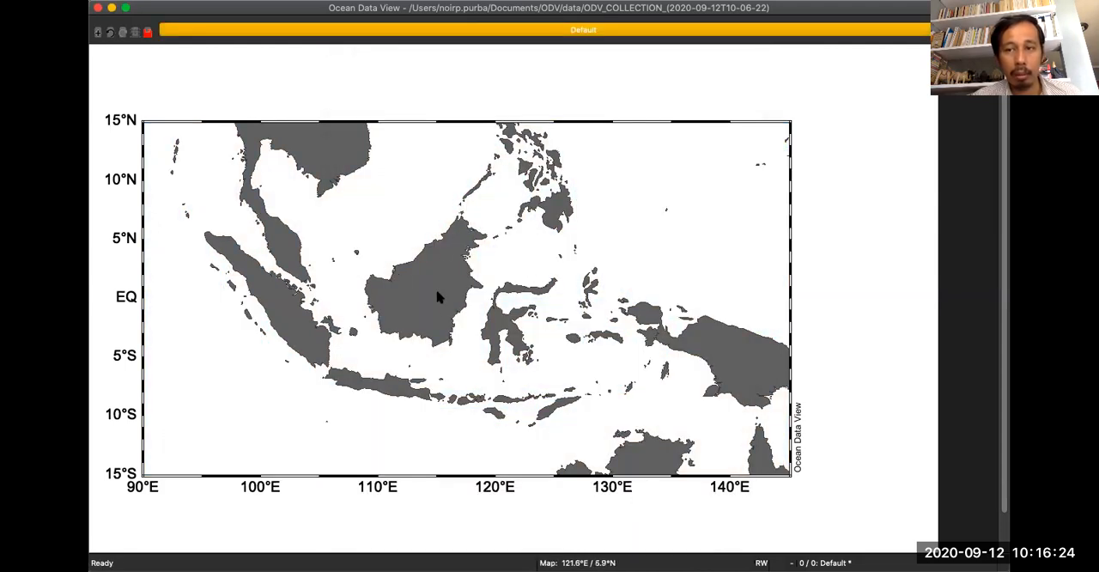
Turn on the ocean bathymetry, land topography, lakes and rivers, and borders layers of the map and apply them.
{"action": "right_click", "coordinate": [418, 152]}
{"action": "left_click", "coordinate": [479, 368]}
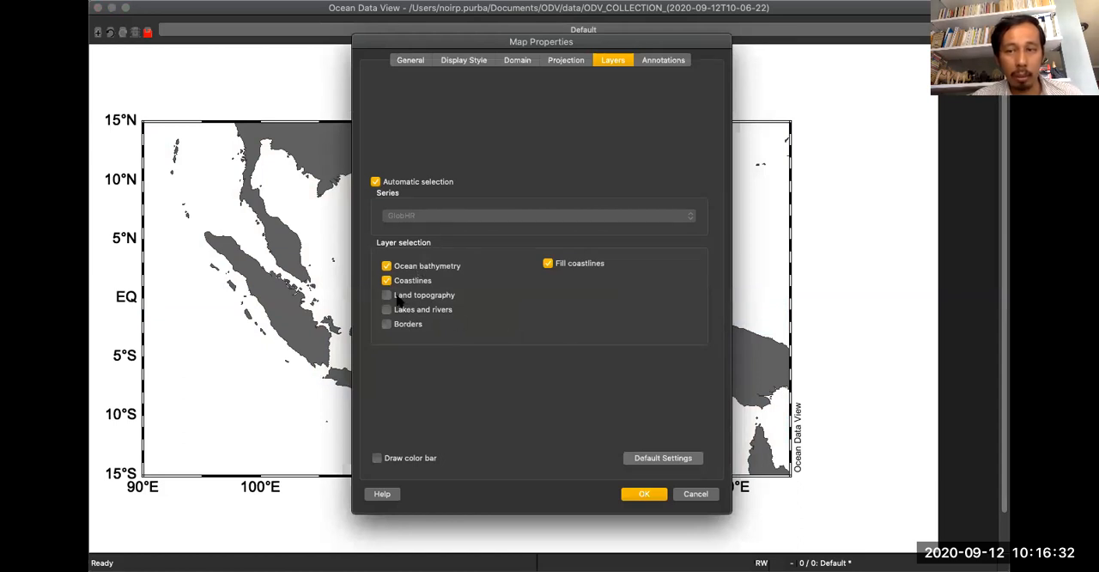
{"action": "left_click", "coordinate": [423, 310]}
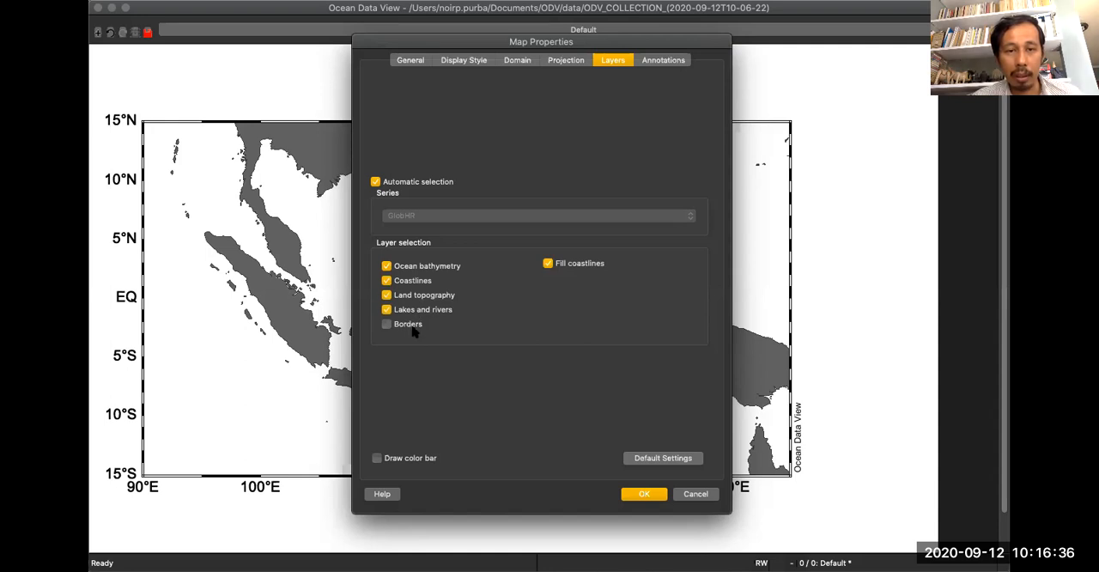
{"action": "left_click", "coordinate": [658, 494]}
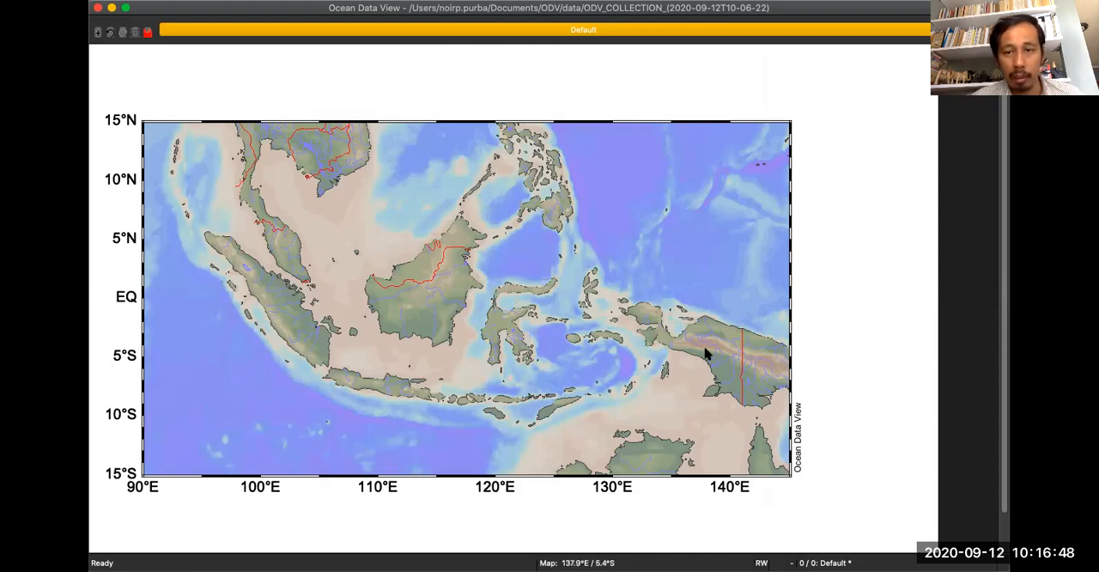
Enable drawing of the color bar in the map's layer settings and apply it.
{"action": "right_click", "coordinate": [411, 183]}
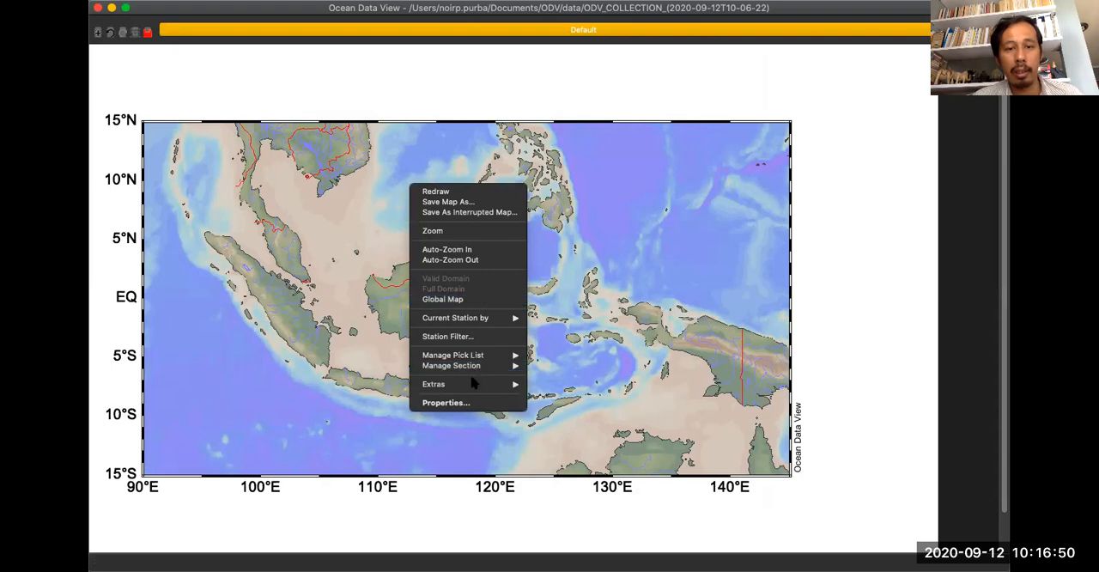
{"action": "left_click", "coordinate": [460, 405]}
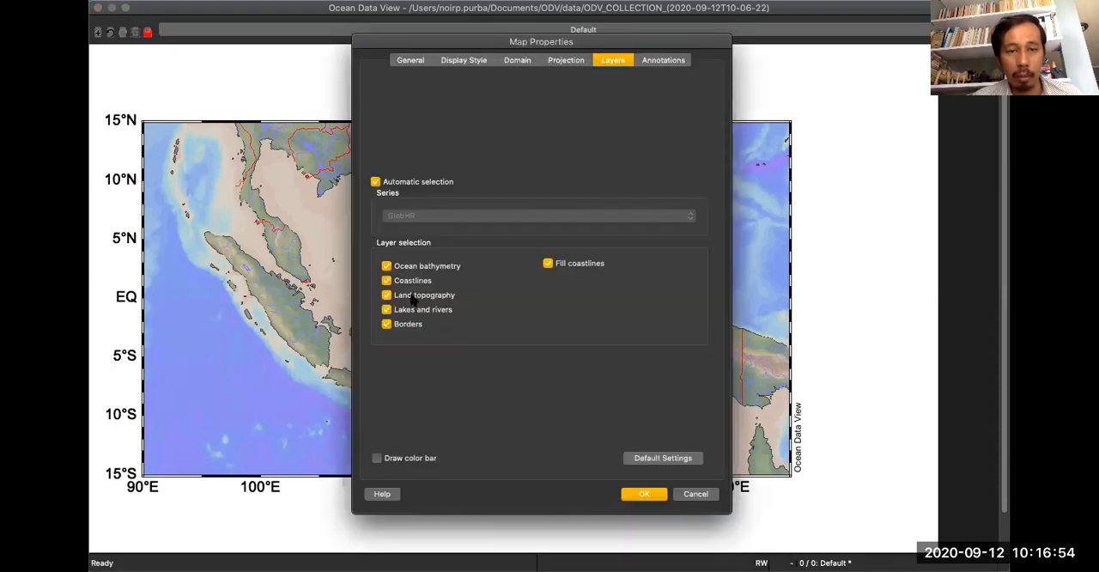
{"action": "left_click", "coordinate": [377, 459]}
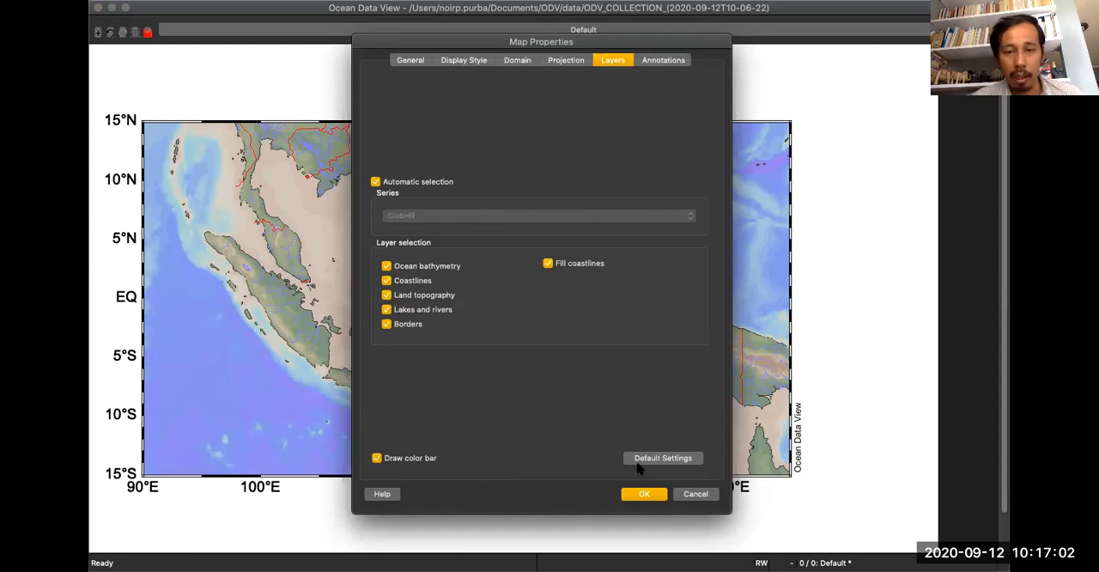
{"action": "left_click", "coordinate": [644, 493]}
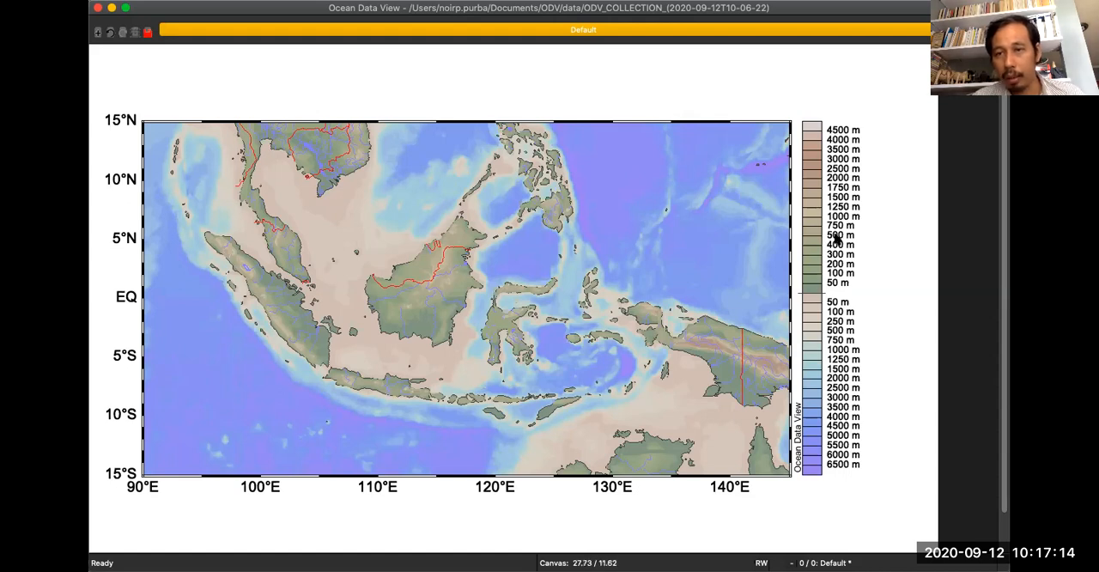
Turn off the land topography layer of the map and apply the change.
{"action": "right_click", "coordinate": [570, 179]}
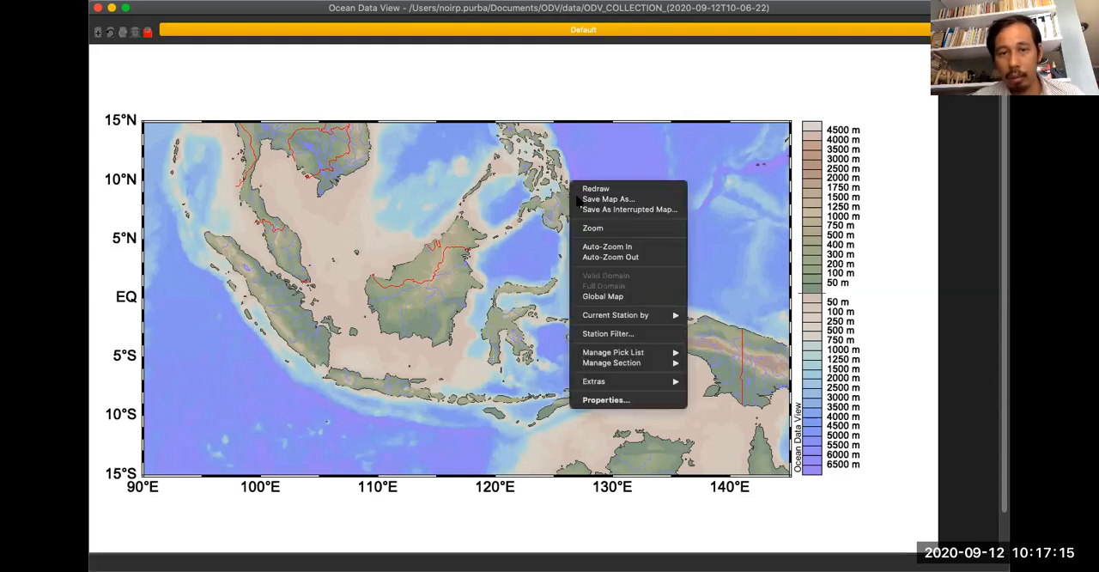
{"action": "left_click", "coordinate": [613, 400]}
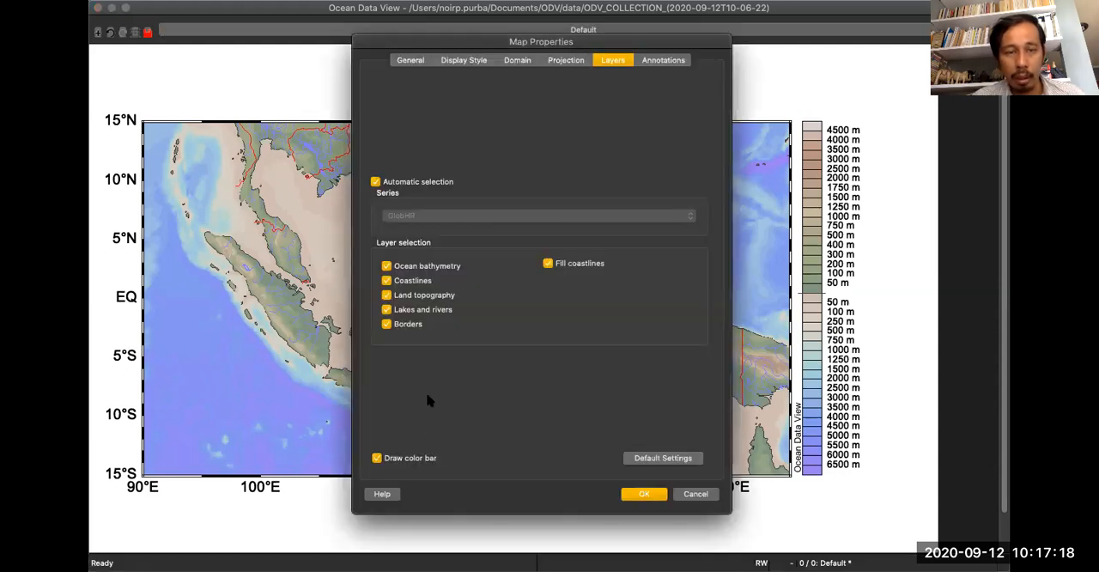
{"action": "left_click", "coordinate": [395, 295]}
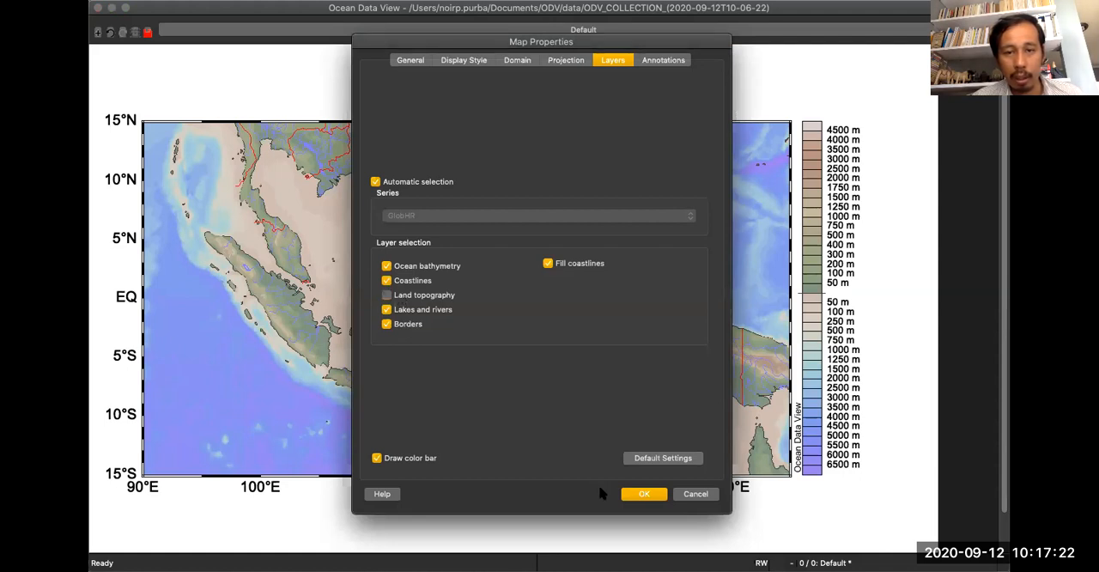
{"action": "left_click", "coordinate": [637, 493]}
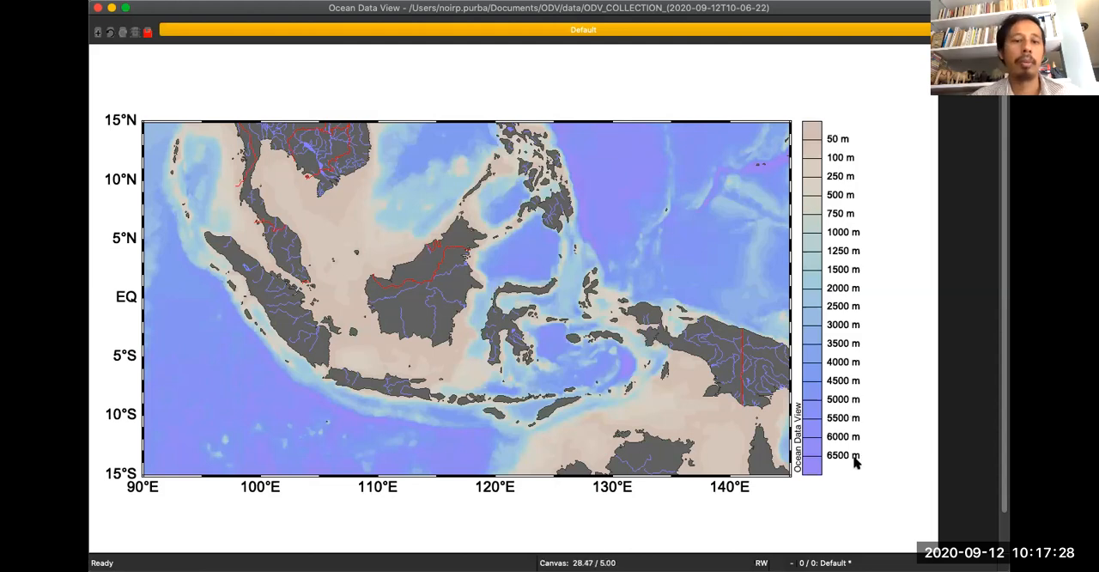
Turn off the borders layer of the map while keeping coastlines on, and apply the change.
{"action": "right_click", "coordinate": [489, 168]}
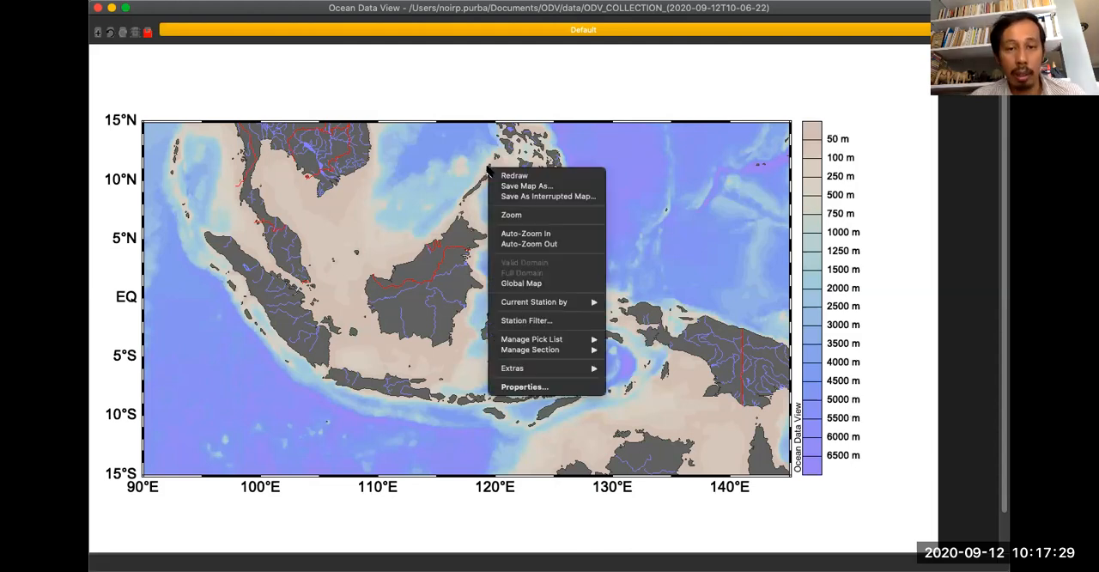
{"action": "left_click", "coordinate": [573, 387]}
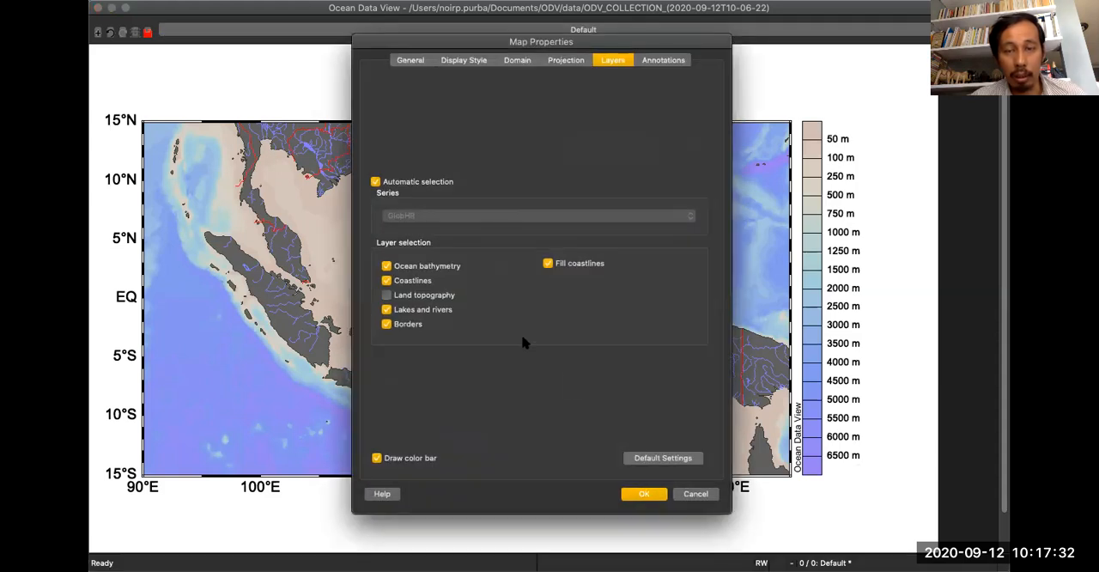
{"action": "left_click", "coordinate": [387, 280]}
{"action": "left_click", "coordinate": [420, 281]}
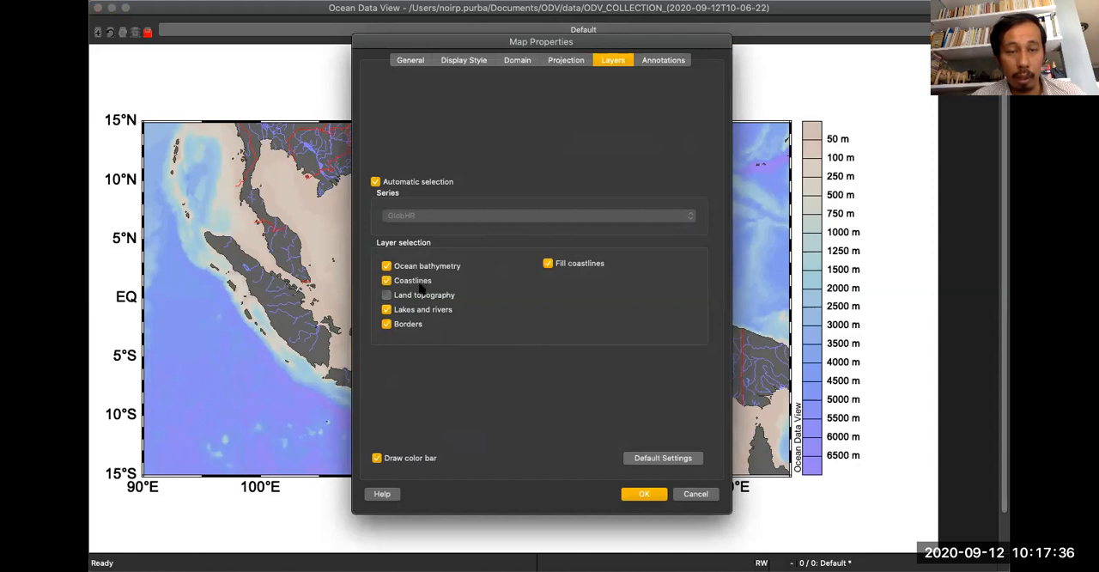
{"action": "left_click", "coordinate": [408, 326]}
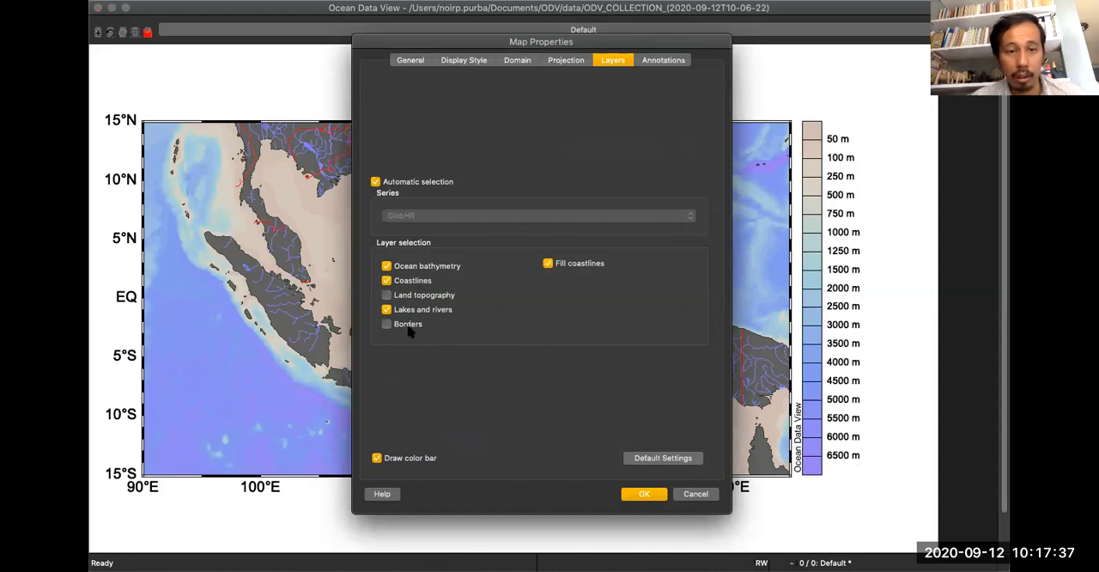
{"action": "left_click", "coordinate": [642, 495]}
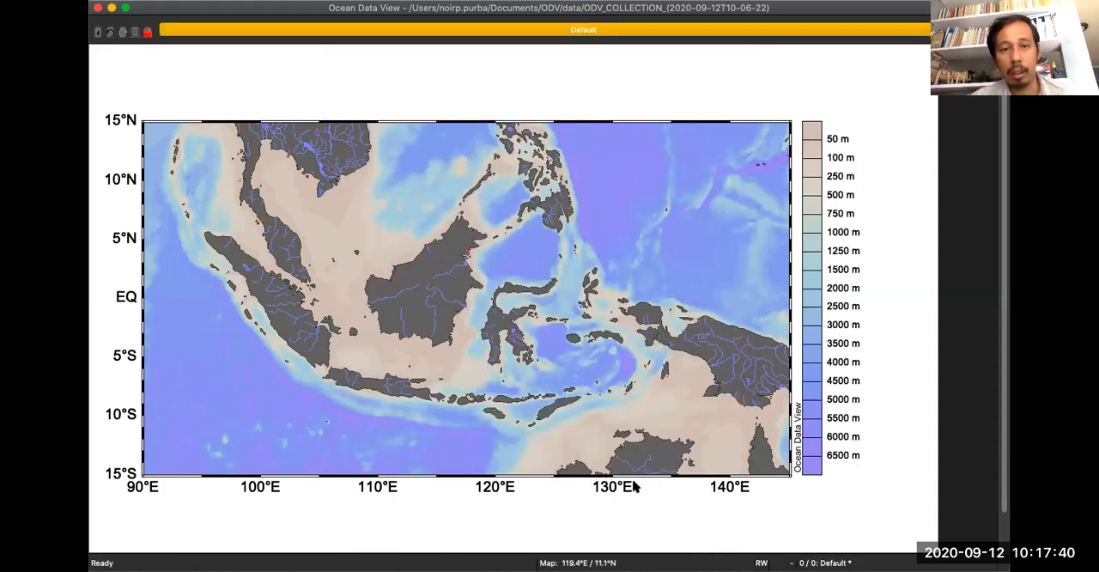
Turn off the lakes and rivers layer in the map properties and apply the change.
{"action": "right_click", "coordinate": [542, 240]}
{"action": "left_click", "coordinate": [577, 455]}
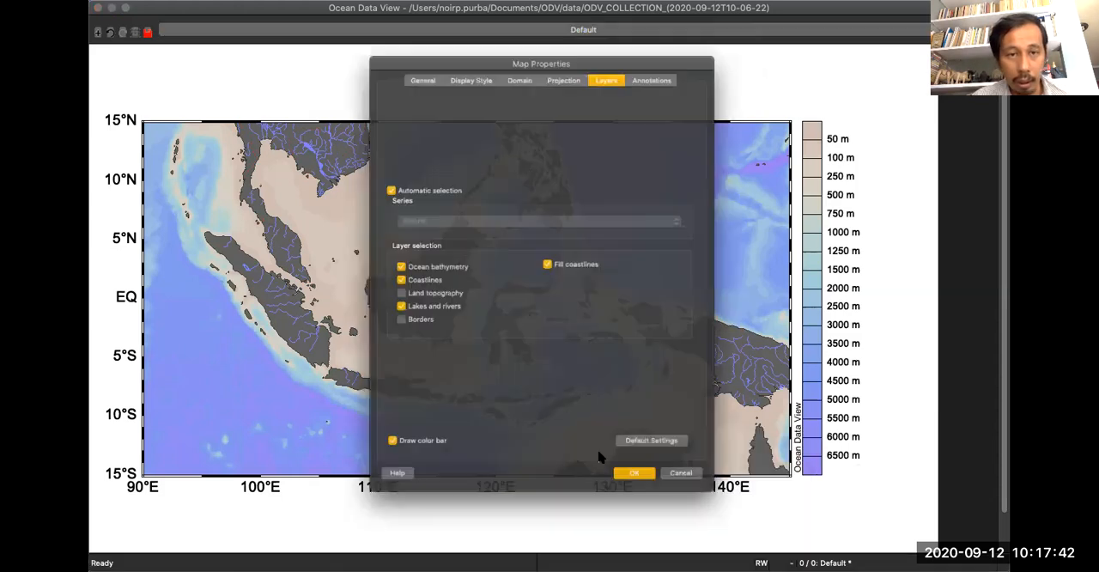
{"action": "left_click", "coordinate": [449, 311]}
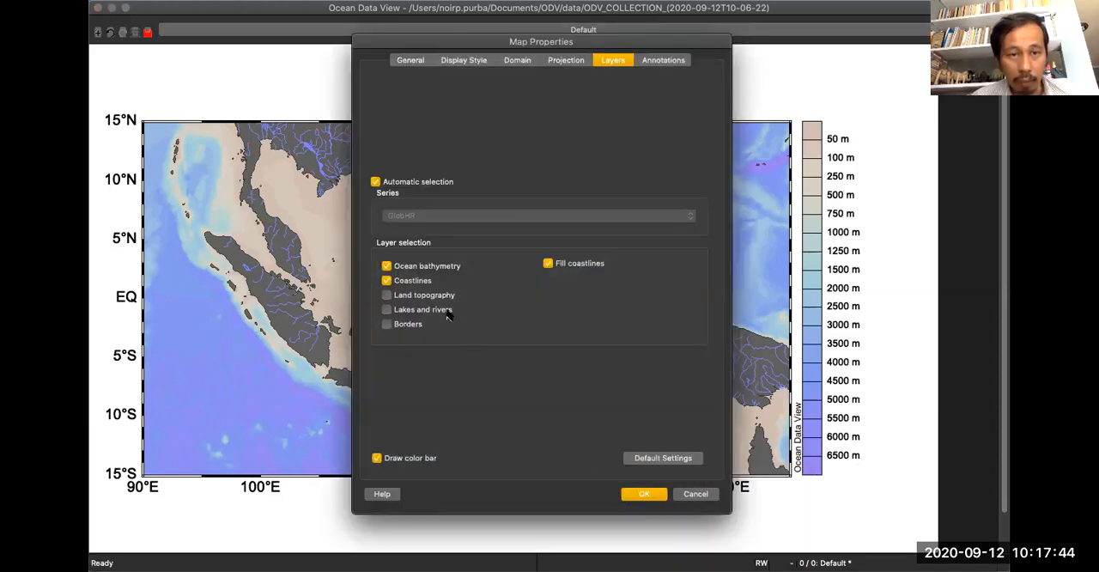
{"action": "left_click", "coordinate": [650, 493]}
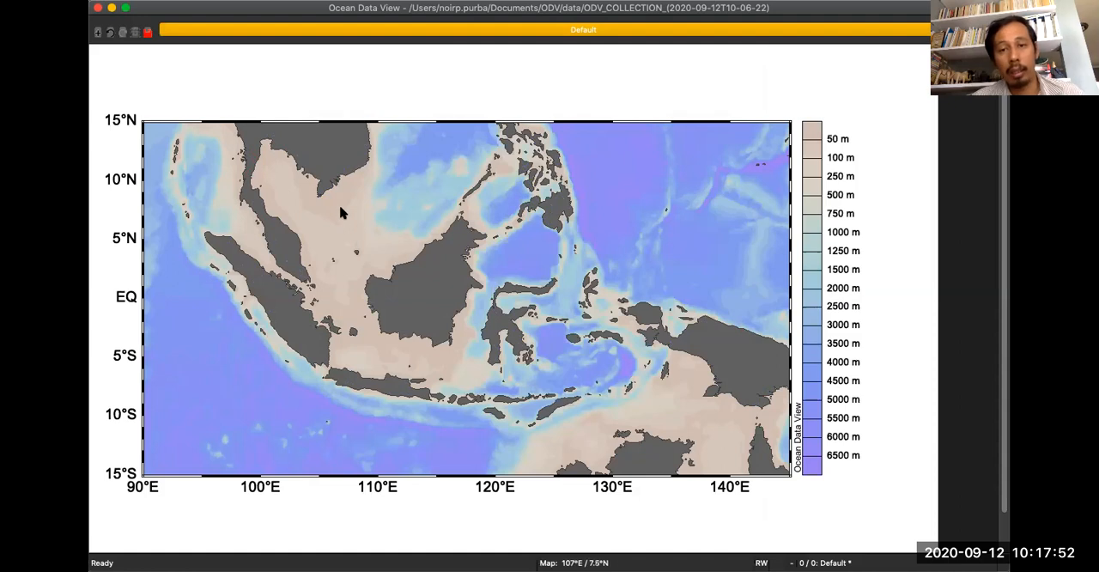
Add a black 14 pt text annotation "Pacific Ocean" east of the Philippines and shift it east to about 135°E, 6°N.
{"action": "right_click", "coordinate": [349, 160]}
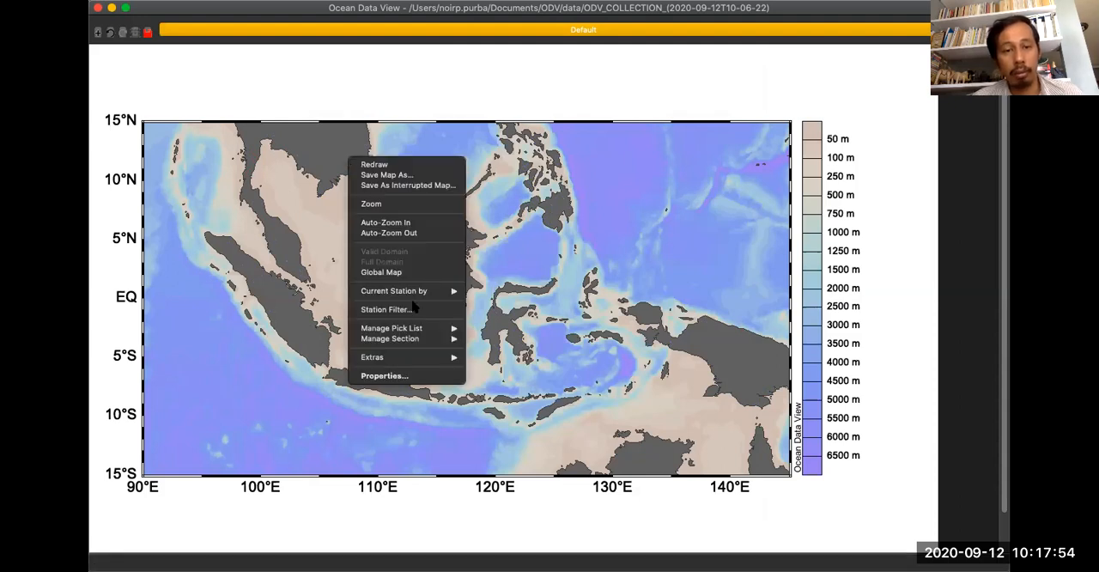
{"action": "left_click", "coordinate": [612, 276]}
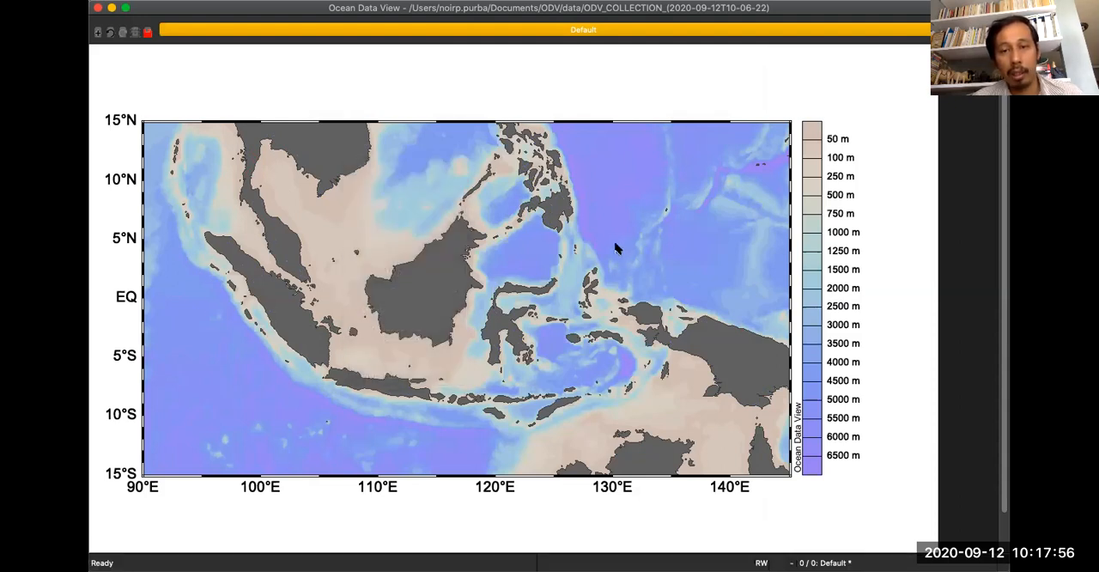
{"action": "right_click", "coordinate": [390, 161]}
{"action": "mouse_move", "coordinate": [464, 361]}
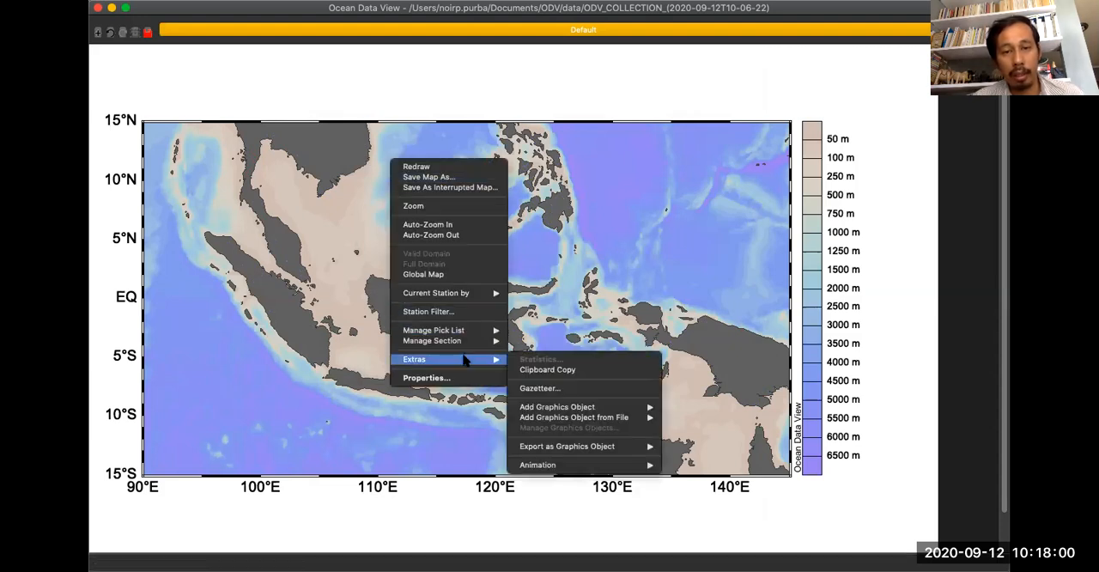
{"action": "mouse_move", "coordinate": [579, 409]}
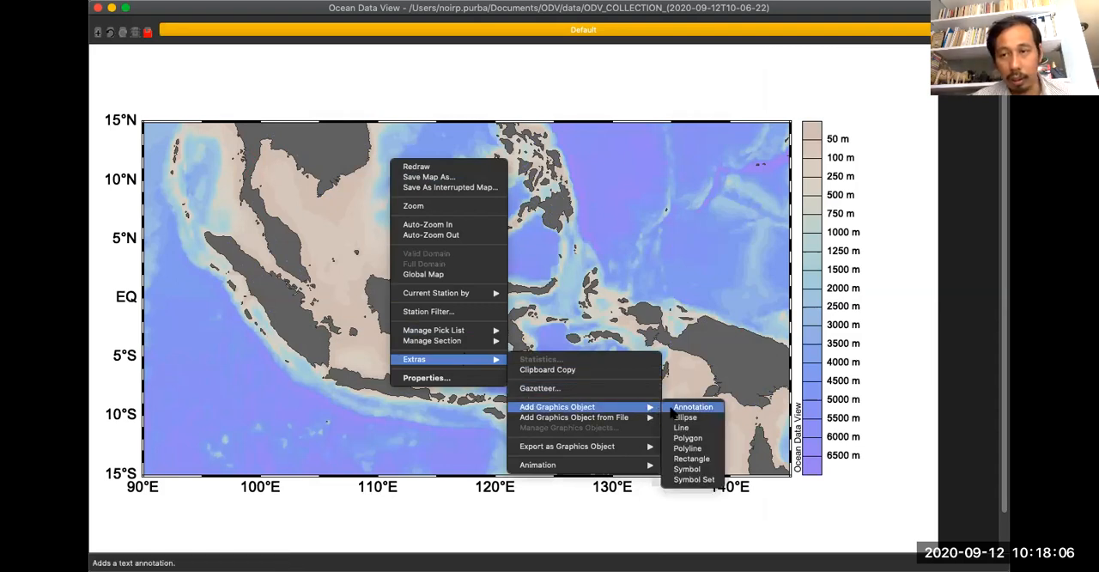
{"action": "left_click", "coordinate": [672, 409]}
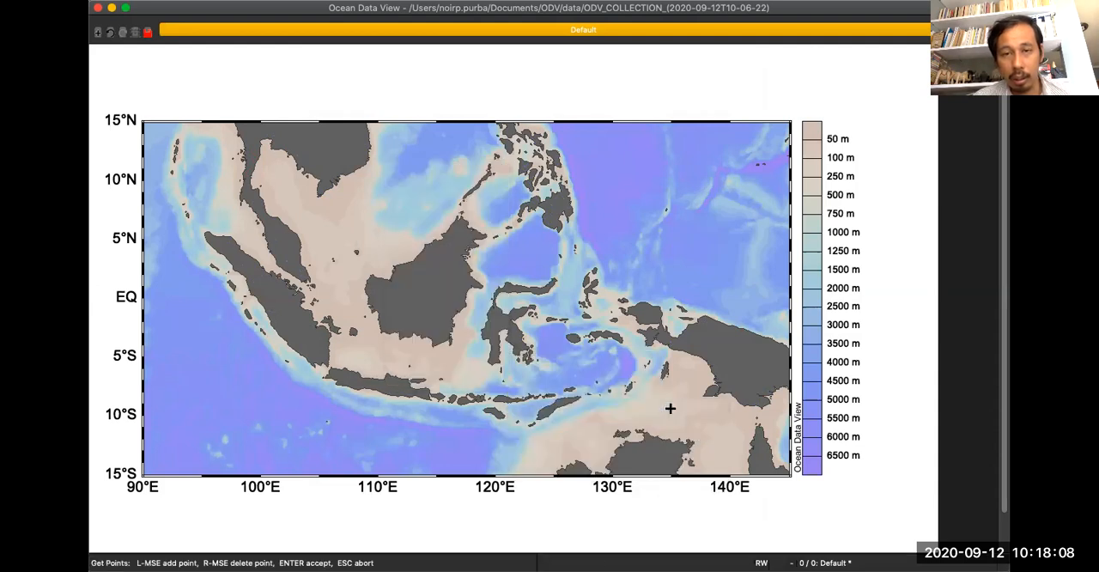
{"action": "left_click", "coordinate": [623, 225]}
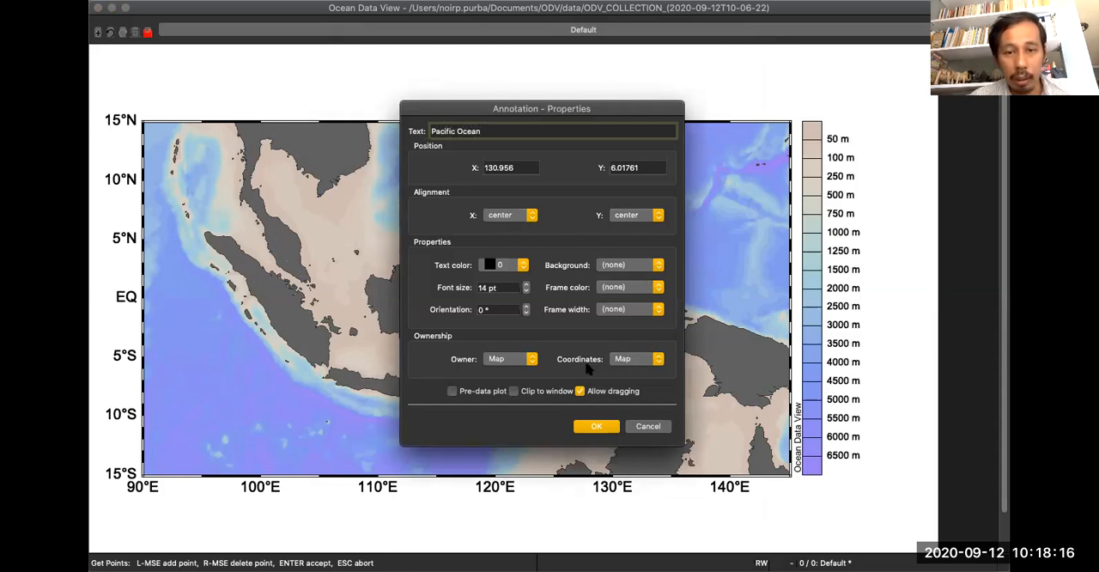
{"action": "left_click", "coordinate": [522, 266]}
{"action": "left_click", "coordinate": [522, 269]}
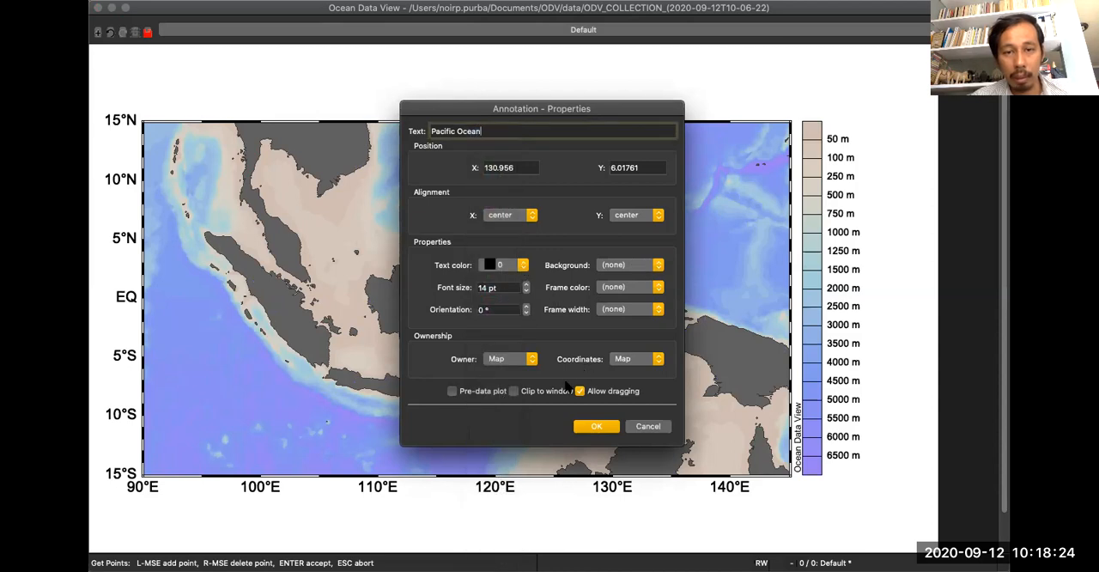
{"action": "left_click", "coordinate": [595, 426]}
{"action": "left_click_drag", "start_coordinate": [637, 228], "coordinate": [680, 233]}
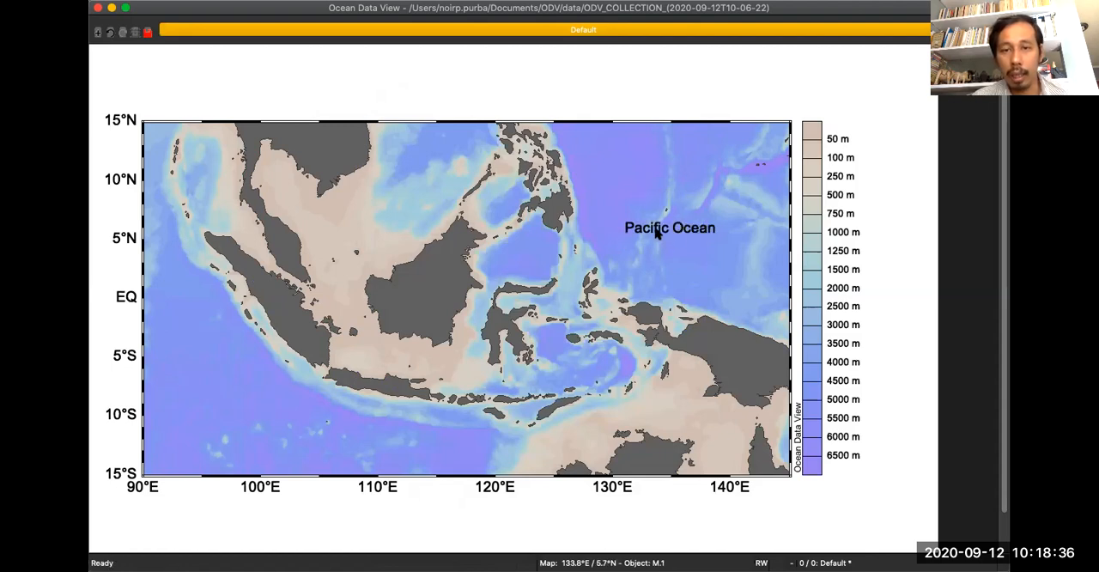
Change the ocean annotation to read "Pacific Ocean 1" at 12 pt and nudge it slightly northwest.
{"action": "right_click", "coordinate": [658, 233]}
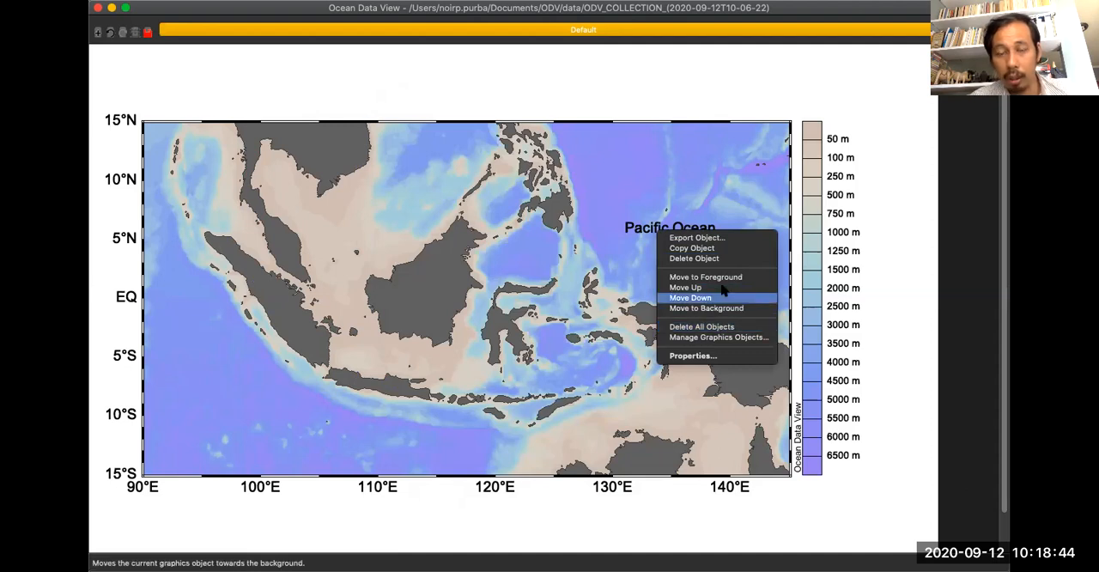
{"action": "left_click", "coordinate": [712, 356]}
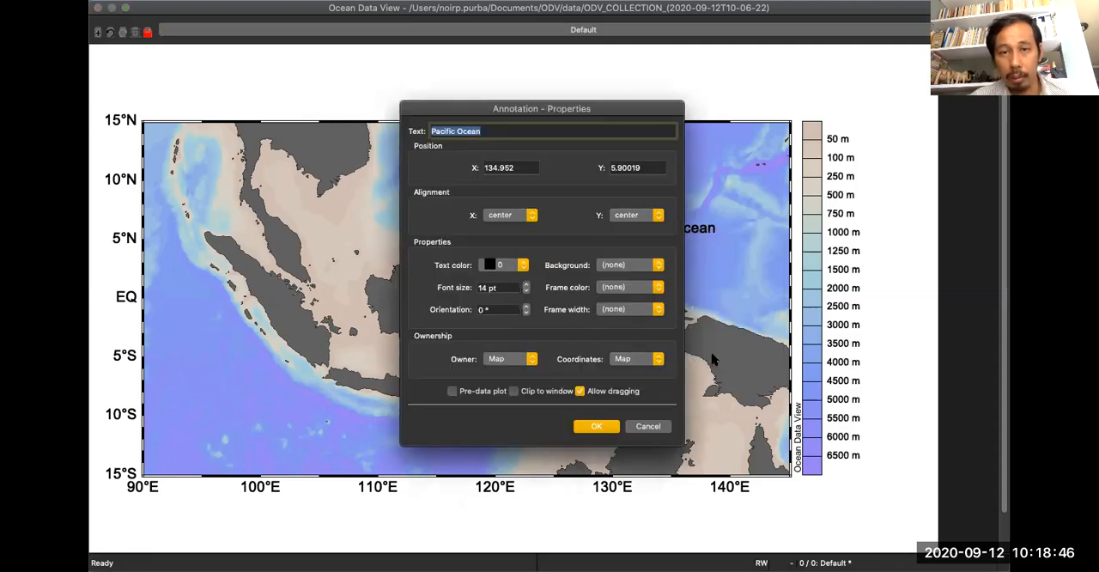
{"action": "left_click_drag", "start_coordinate": [464, 110], "coordinate": [358, 119]}
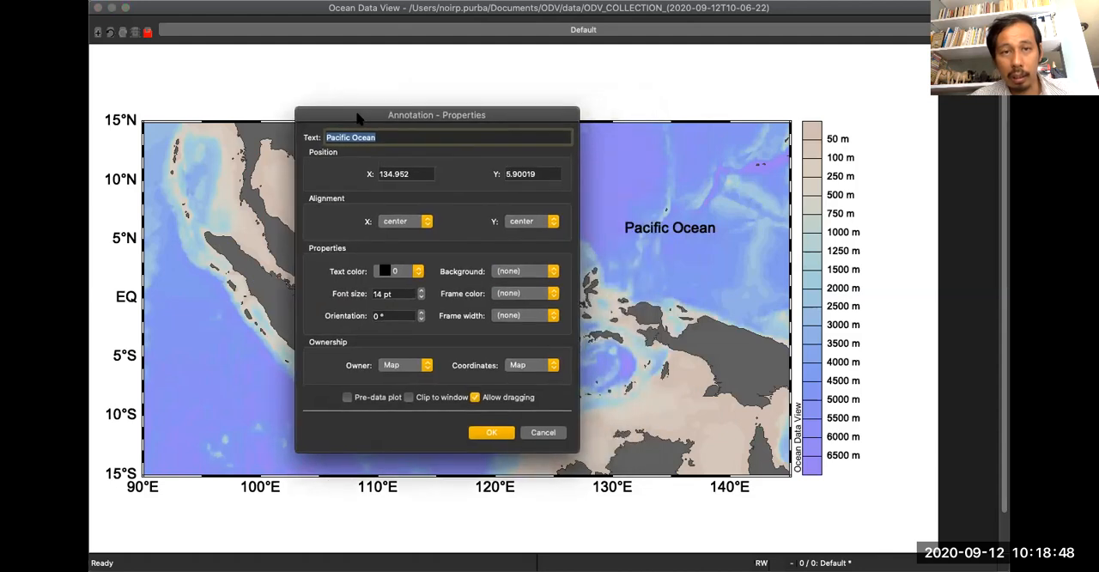
{"action": "left_click", "coordinate": [390, 138]}
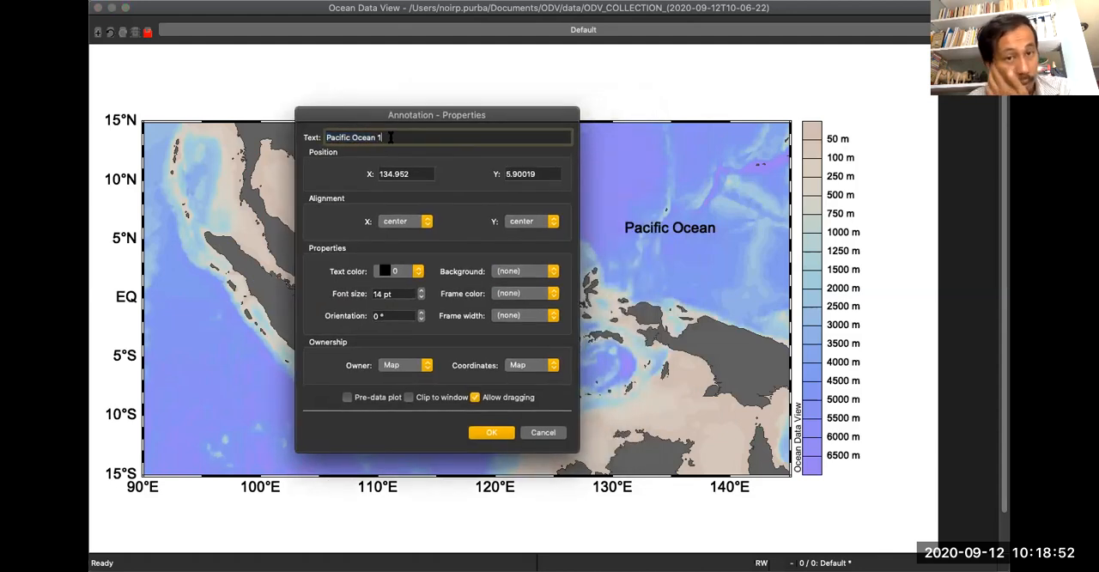
{"action": "left_click", "coordinate": [421, 297]}
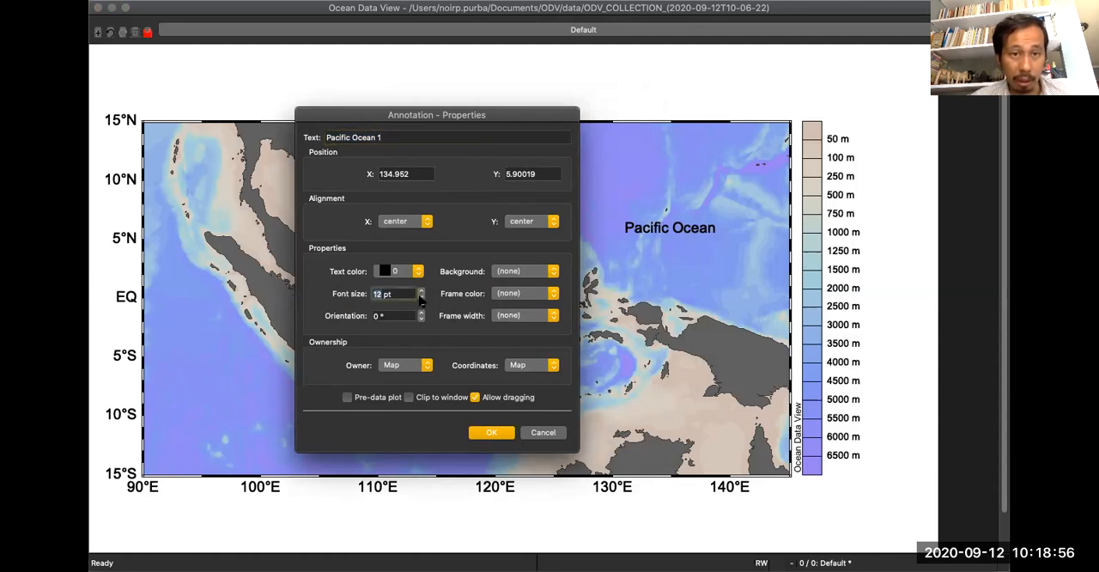
{"action": "left_click", "coordinate": [481, 434]}
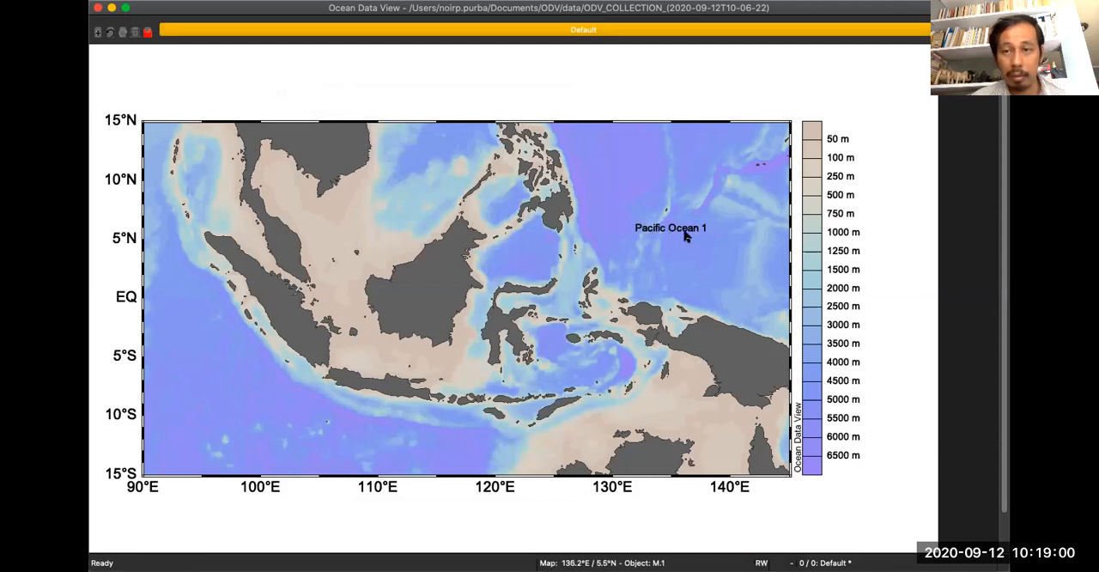
{"action": "mouse_move", "coordinate": [678, 230]}
{"action": "left_mouse_down"}
{"action": "mouse_move", "coordinate": [665, 204]}
{"action": "mouse_move", "coordinate": [666, 223]}
{"action": "left_mouse_up"}
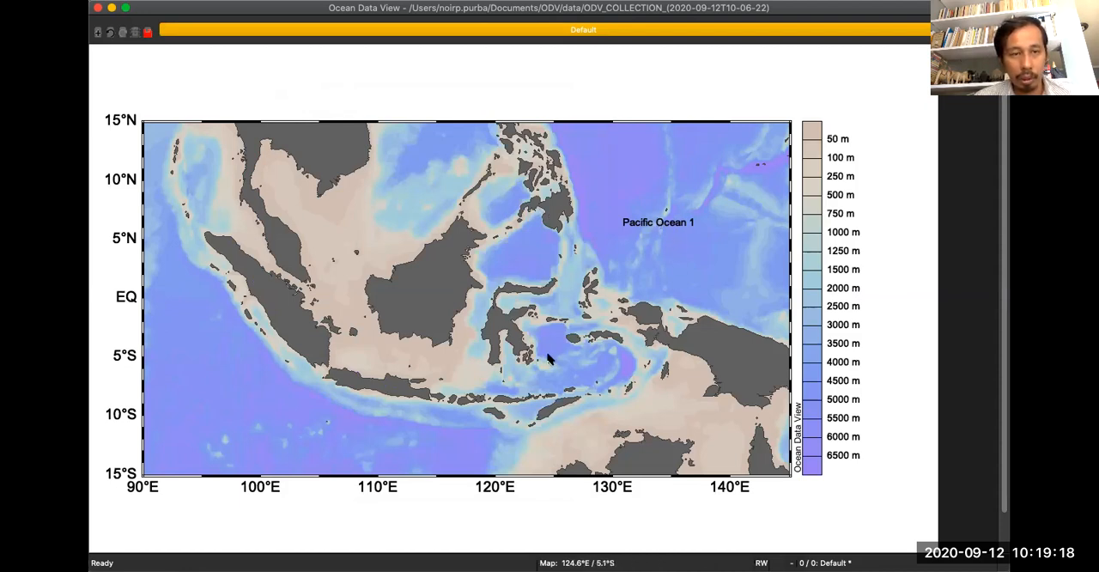
Draw a four-sided polygon with a medium solid red outline in the sea northwest of Borneo, about 105–110°E and 3.5–9°N.
{"action": "right_click", "coordinate": [447, 156]}
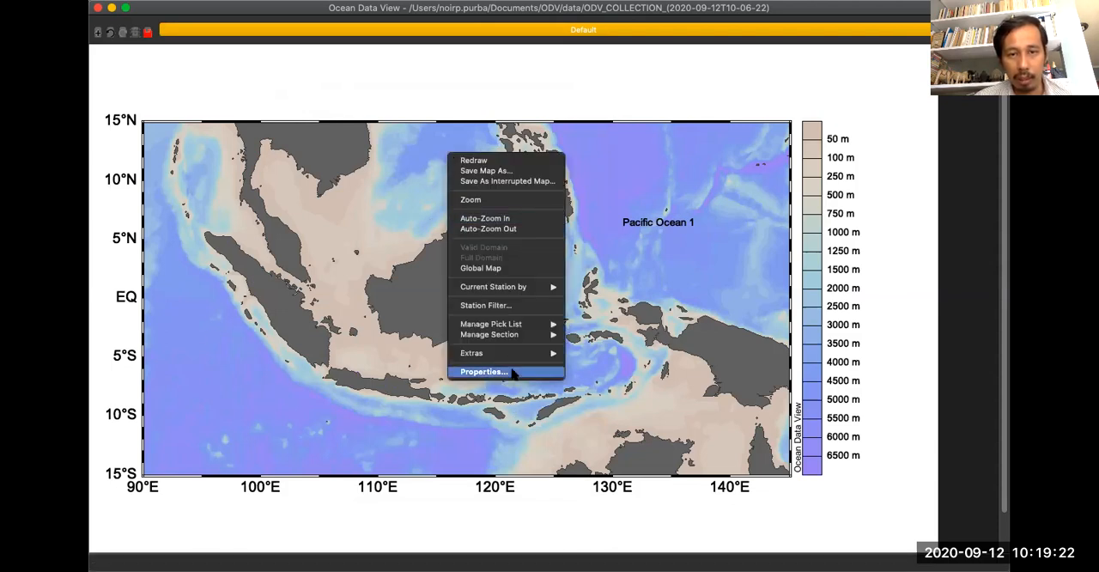
{"action": "mouse_move", "coordinate": [539, 353]}
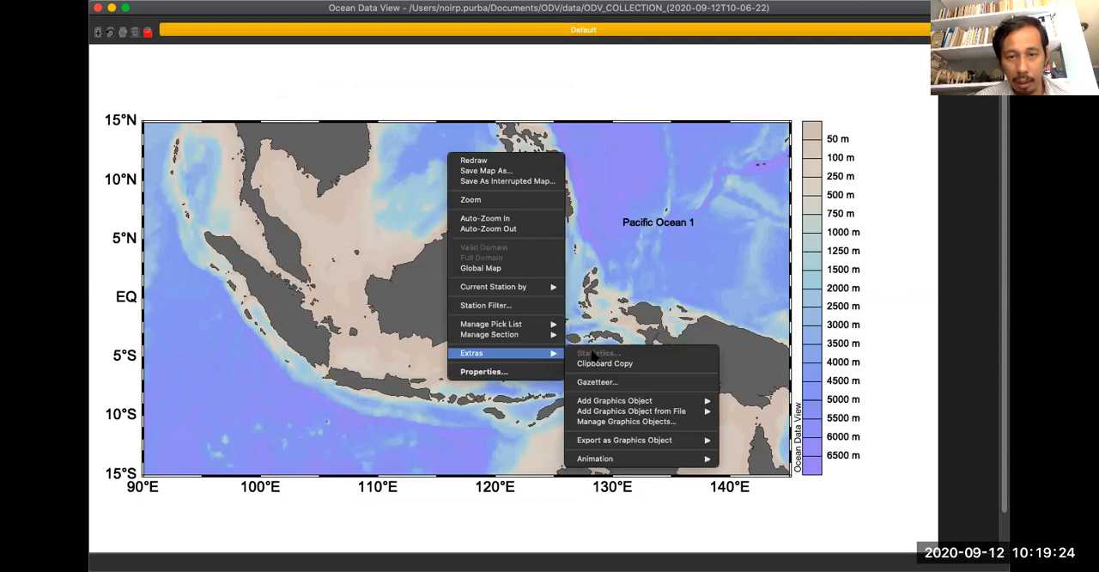
{"action": "mouse_move", "coordinate": [650, 401]}
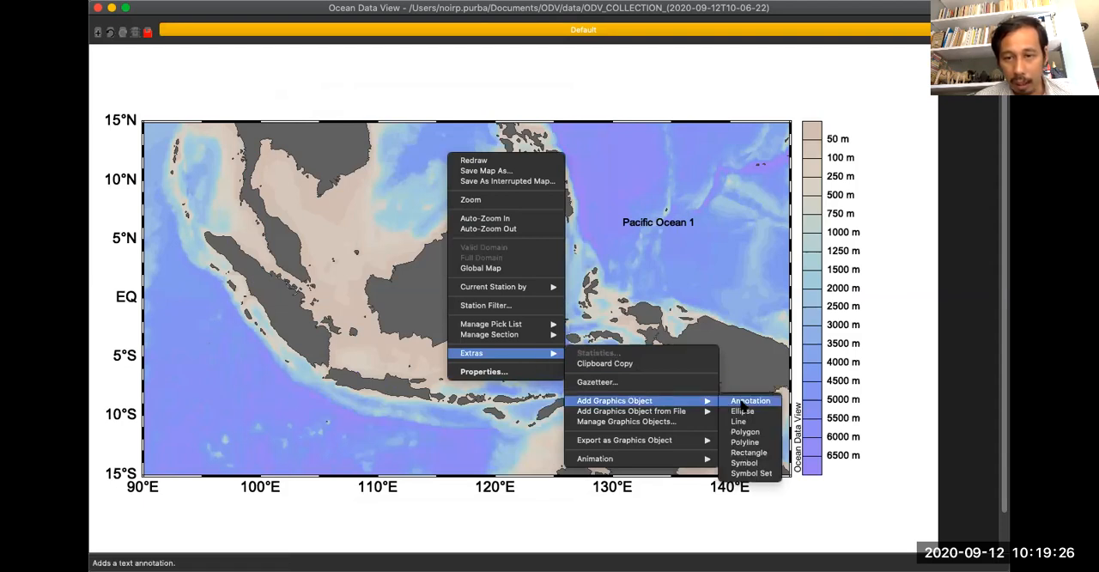
{"action": "left_click", "coordinate": [744, 431]}
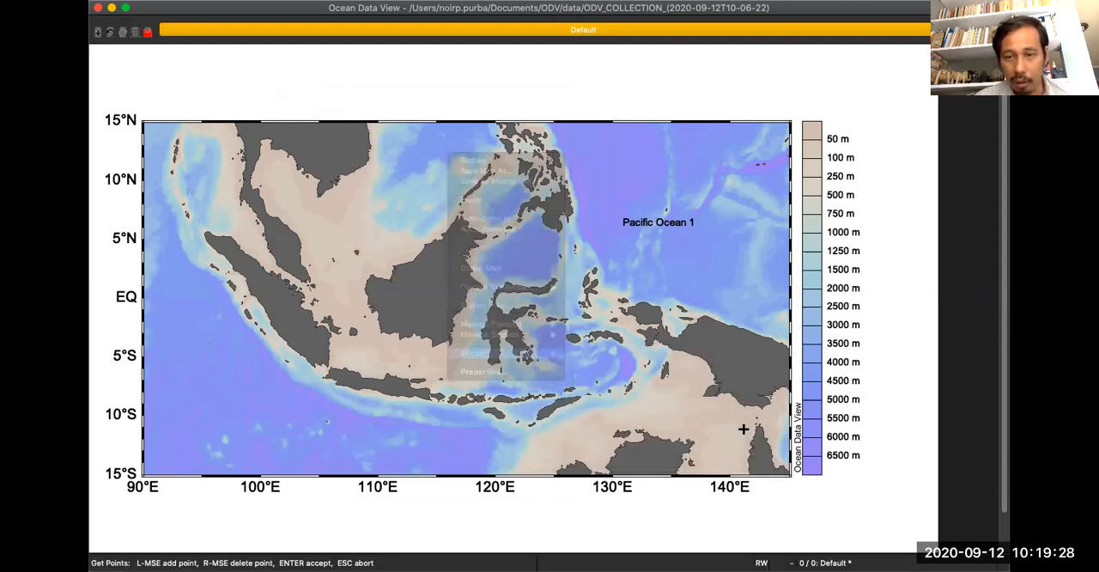
{"action": "left_click", "coordinate": [323, 196]}
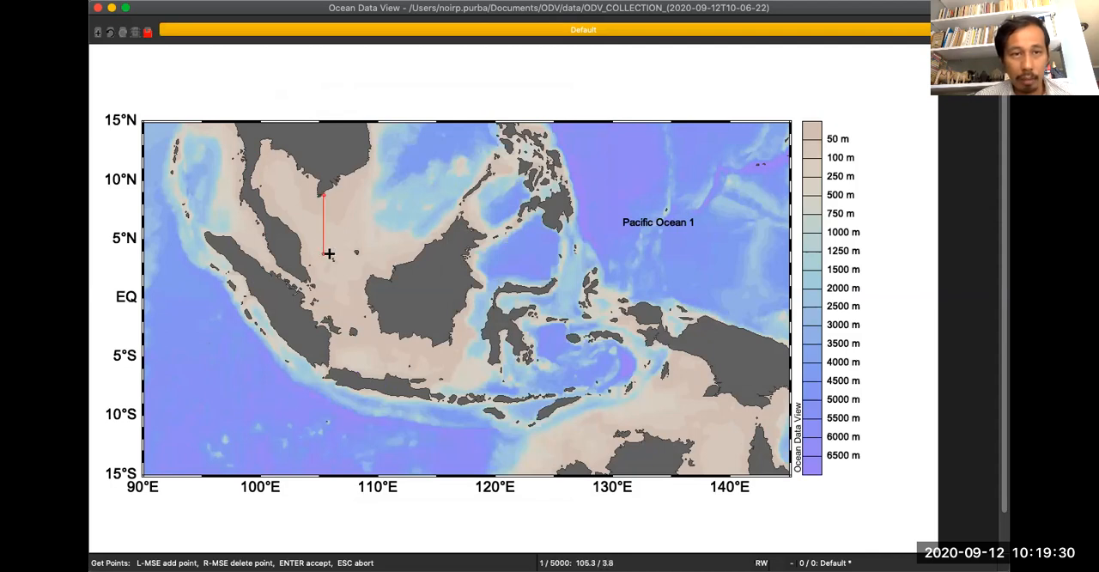
{"action": "left_click", "coordinate": [323, 254]}
{"action": "left_click", "coordinate": [373, 257]}
{"action": "left_click", "coordinate": [379, 190]}
{"action": "key", "text": "Return"}
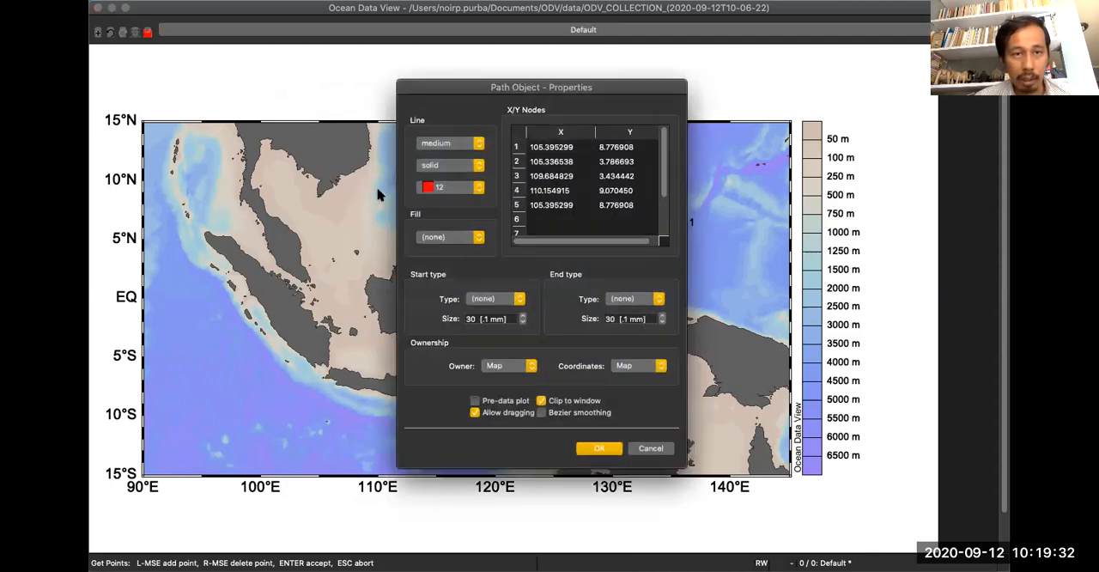
{"action": "left_click", "coordinate": [611, 450]}
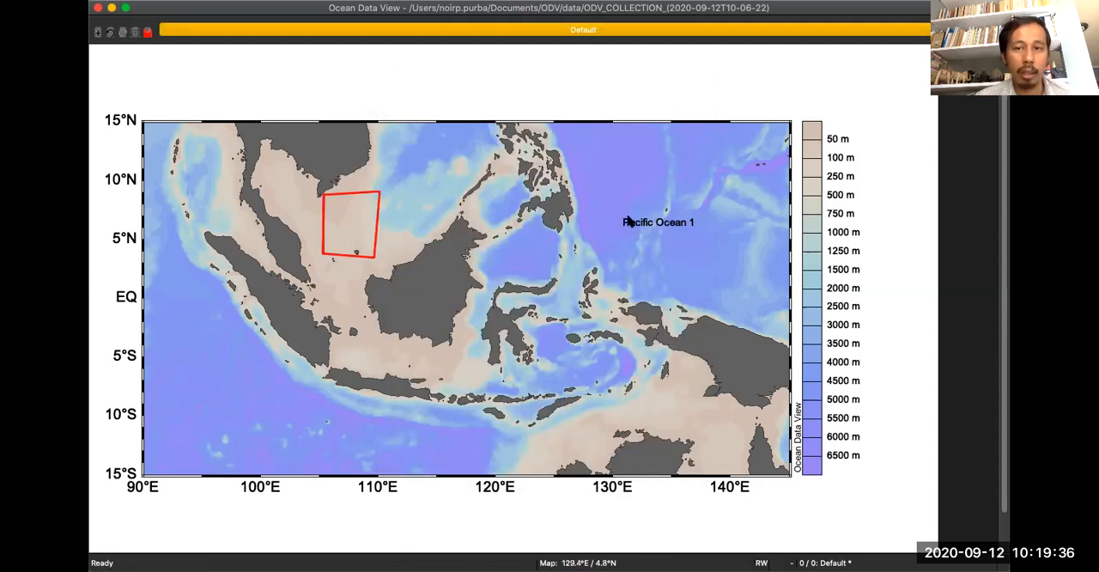
Move the "Pacific Ocean 1" annotation west onto the red polygon.
{"action": "left_click_drag", "start_coordinate": [631, 222], "coordinate": [346, 221]}
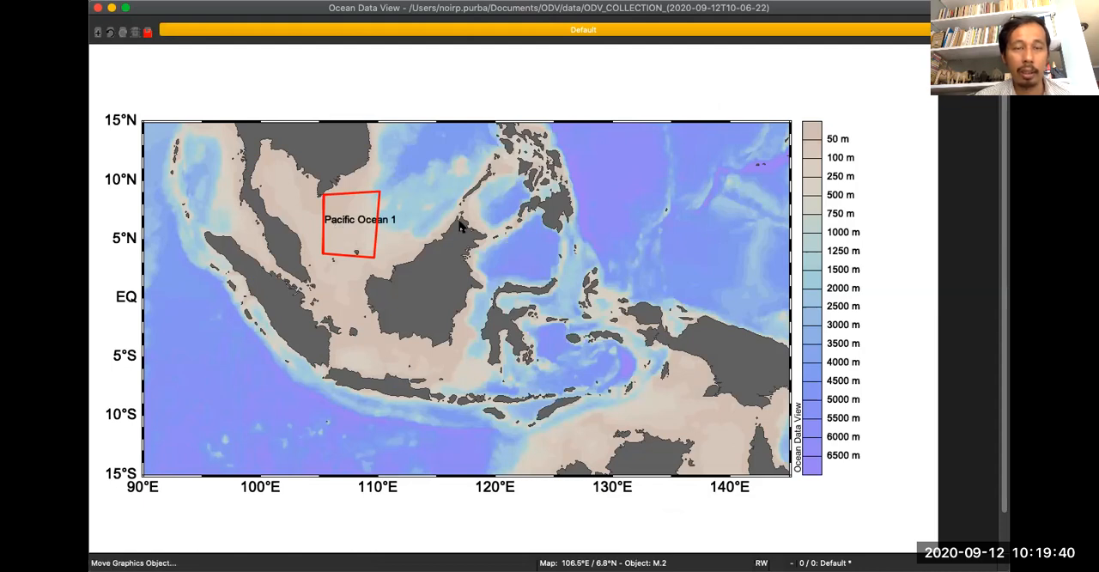
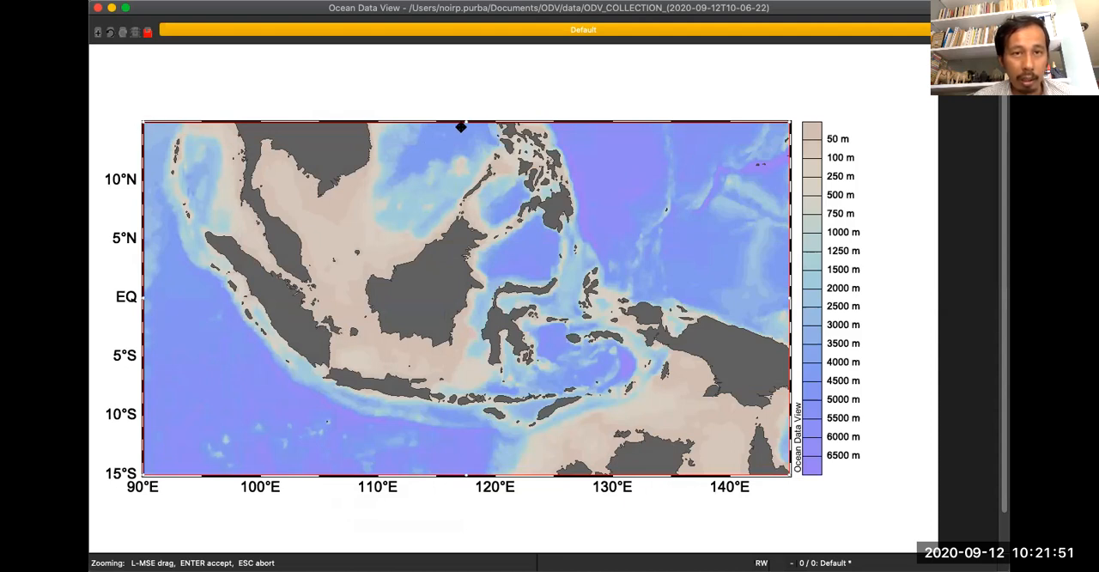
Zoom the map to the sea northwest of Java, about 105.5–109.1°E and 6.72–3.14°S.
{"action": "left_click_drag", "start_coordinate": [465, 124], "coordinate": [464, 185]}
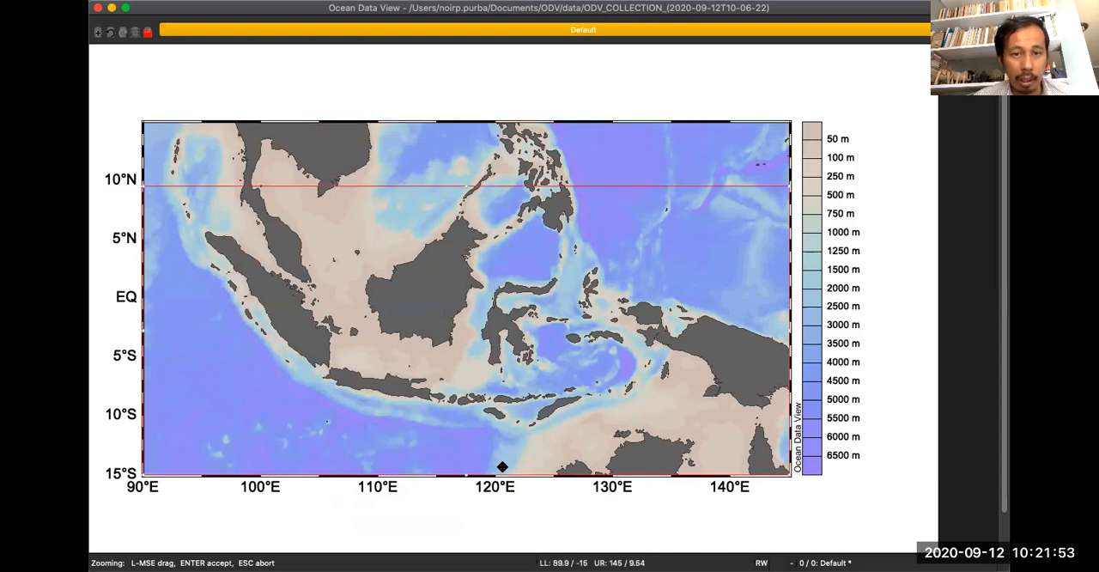
{"action": "left_click_drag", "start_coordinate": [466, 474], "coordinate": [477, 396]}
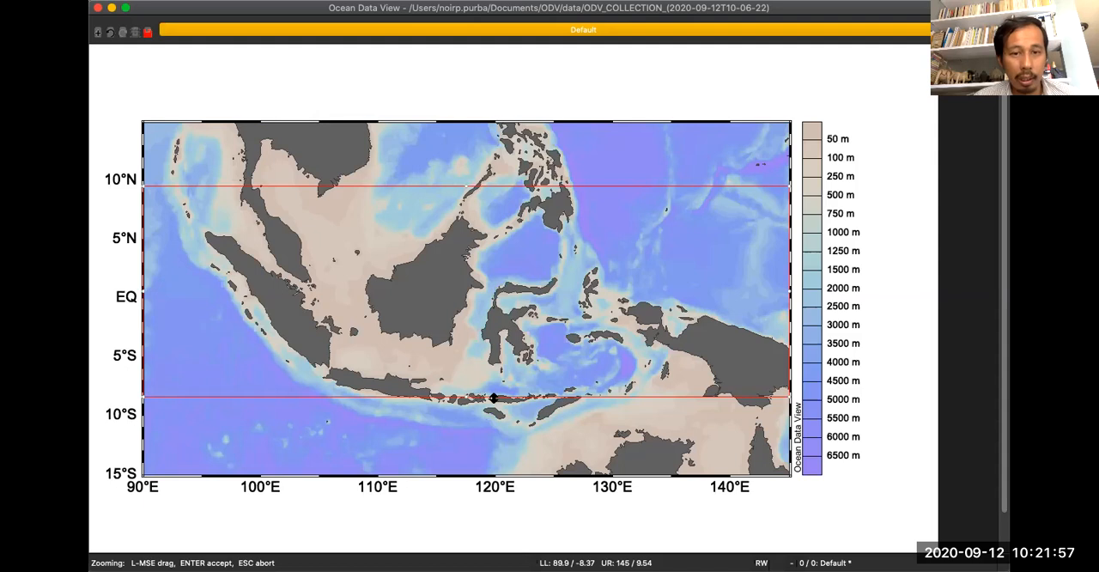
{"action": "left_click_drag", "start_coordinate": [141, 182], "coordinate": [715, 316]}
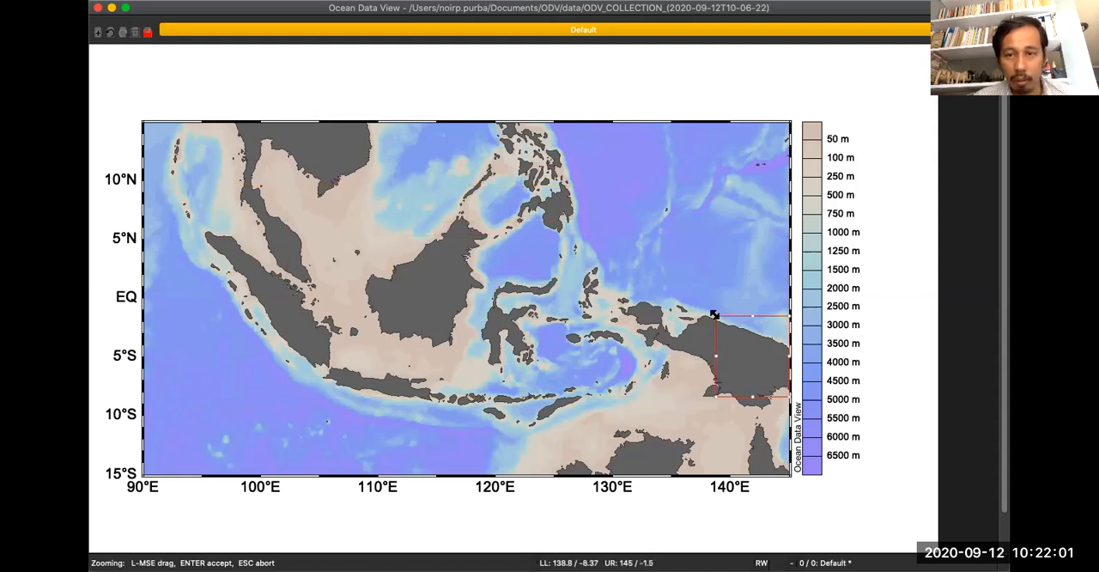
{"action": "left_click_drag", "start_coordinate": [748, 348], "coordinate": [349, 353]}
{"action": "left_click_drag", "start_coordinate": [386, 317], "coordinate": [351, 346]}
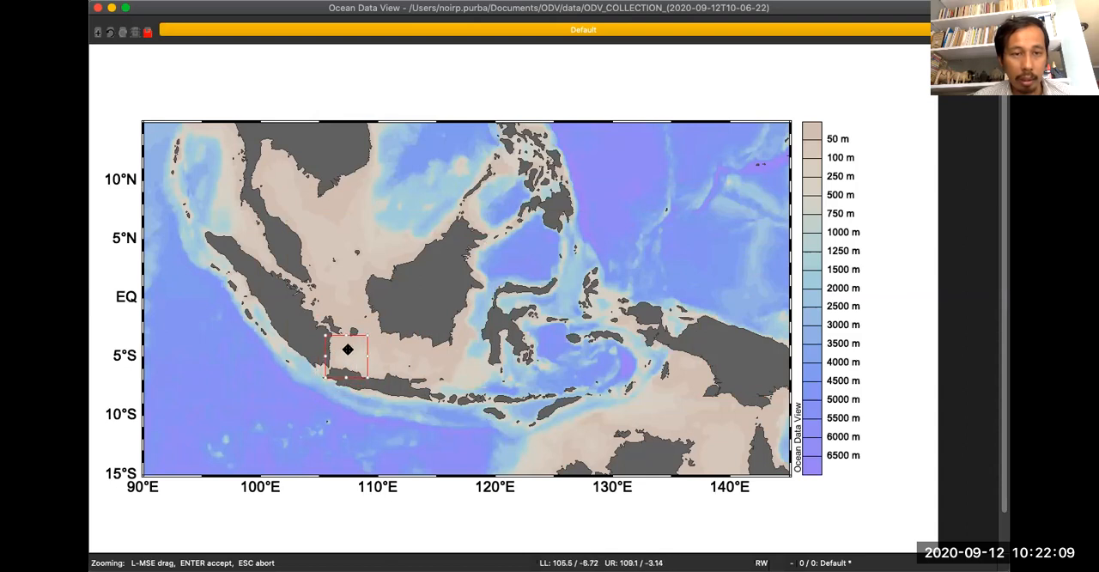
{"action": "key", "text": "Return"}
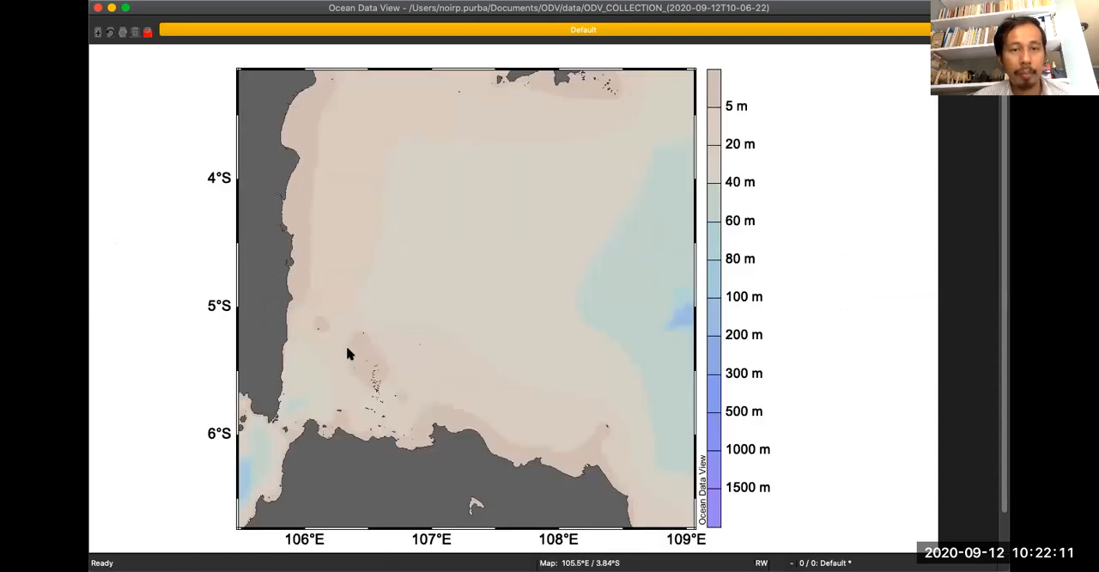
Zoom further into the island chain off Java's northwest coast, about 106–107.07°E and 6.2–5.05°S.
{"action": "right_click", "coordinate": [377, 265]}
{"action": "left_click", "coordinate": [402, 312]}
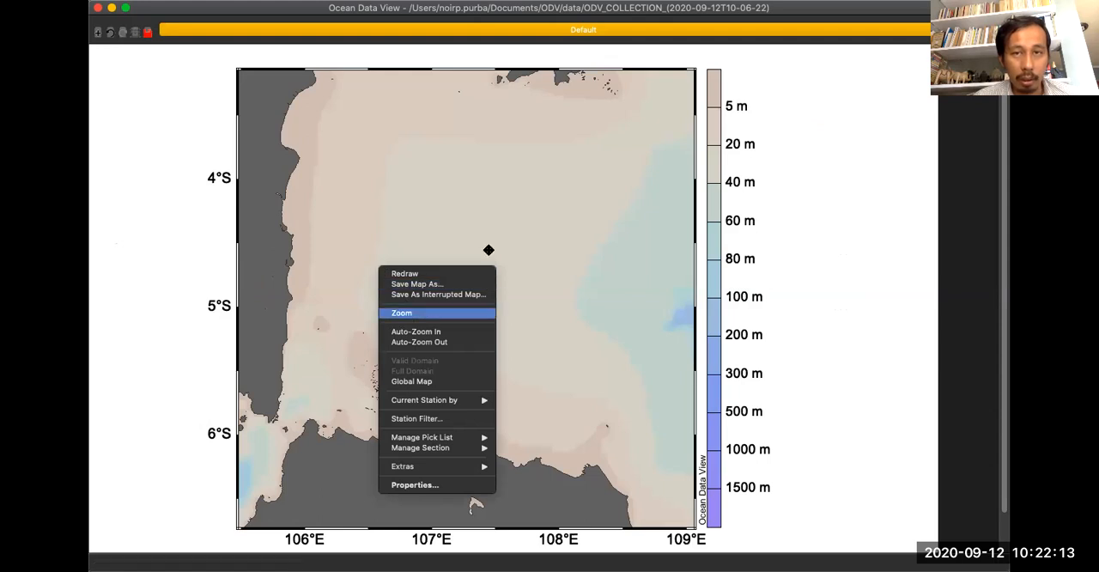
{"action": "left_click_drag", "start_coordinate": [692, 69], "coordinate": [436, 315]}
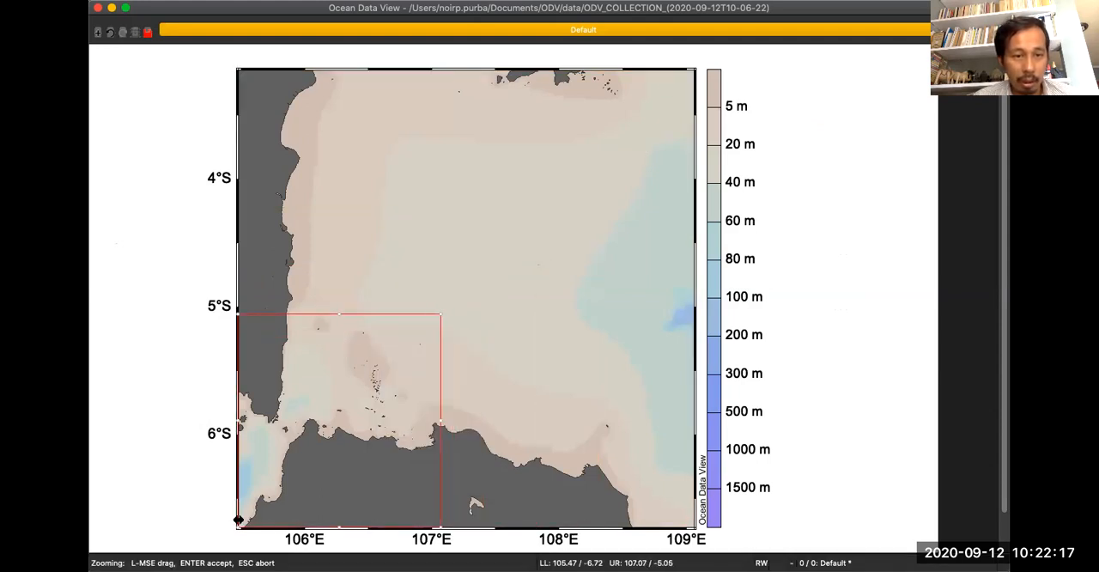
{"action": "left_click_drag", "start_coordinate": [237, 528], "coordinate": [309, 457]}
{"action": "key", "text": "Return"}
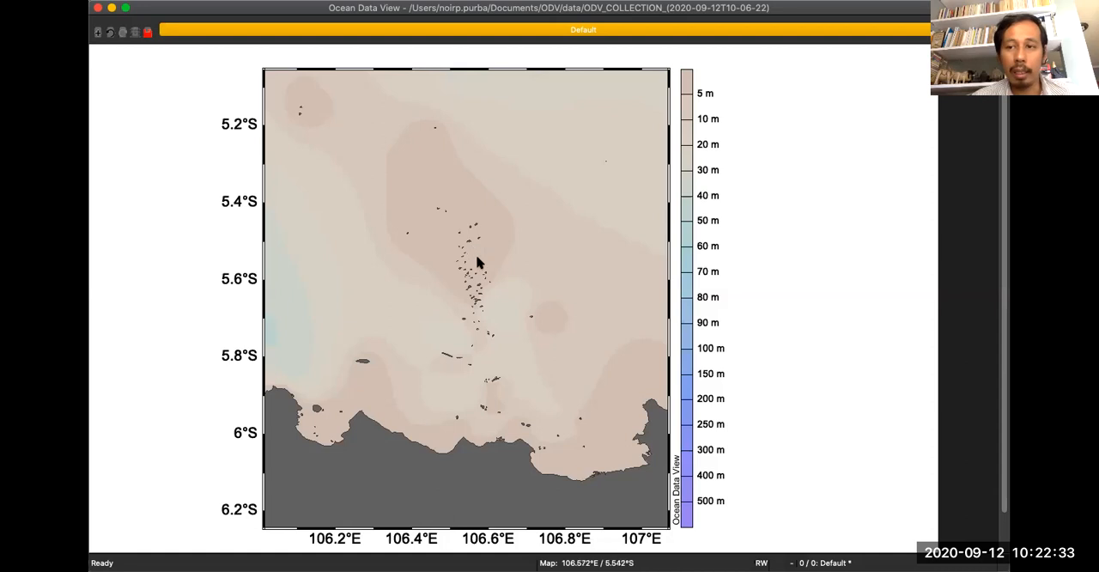
Look at the file dialog for adding graphics objects from a shapefile, and close it without loading anything.
{"action": "right_click", "coordinate": [338, 106]}
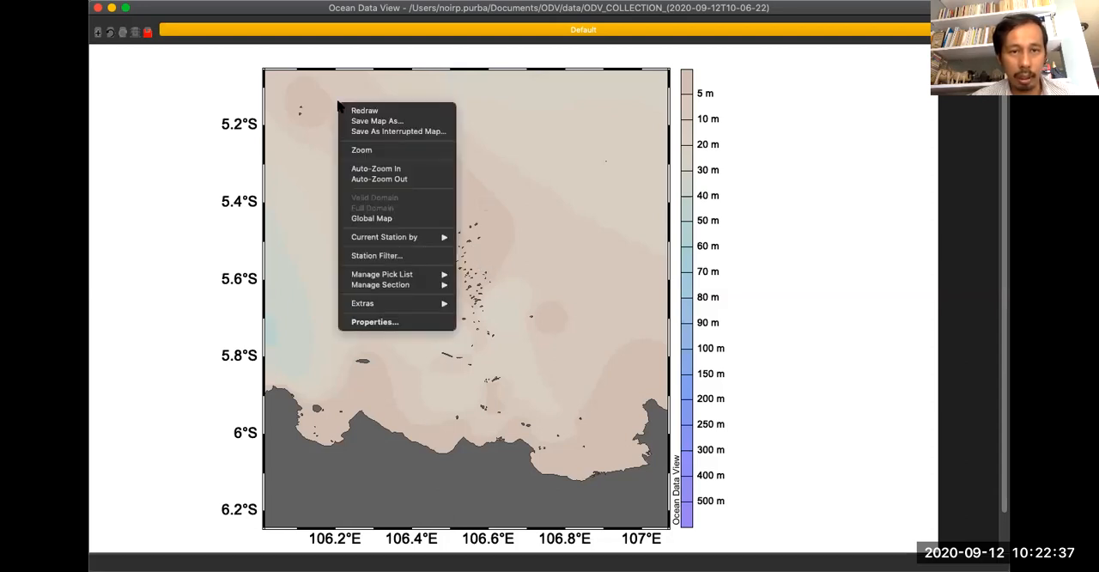
{"action": "mouse_move", "coordinate": [447, 310]}
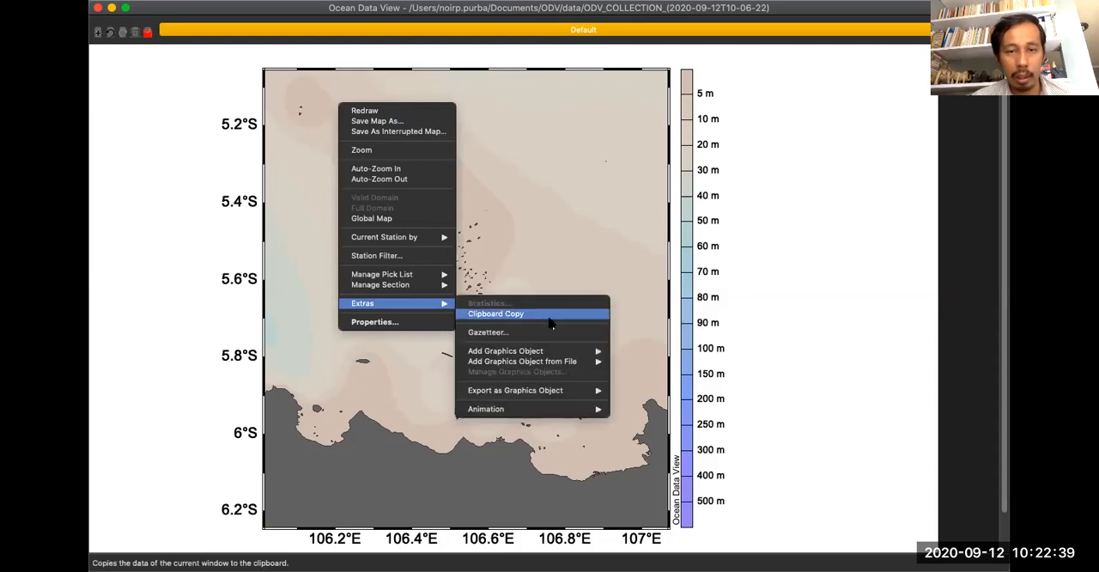
{"action": "mouse_move", "coordinate": [560, 355]}
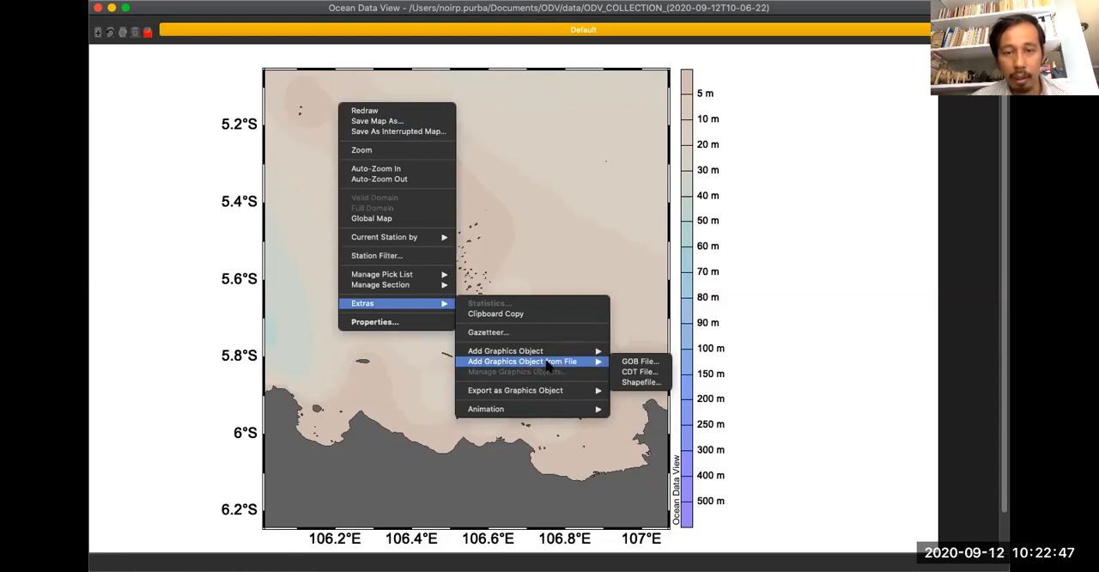
{"action": "left_click", "coordinate": [635, 383]}
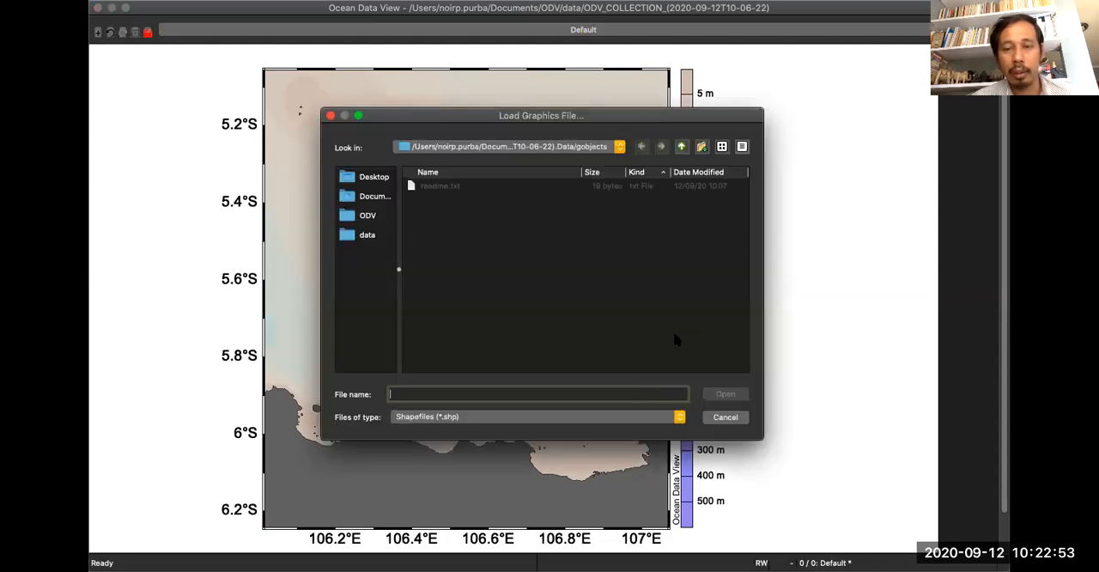
{"action": "left_click", "coordinate": [725, 417]}
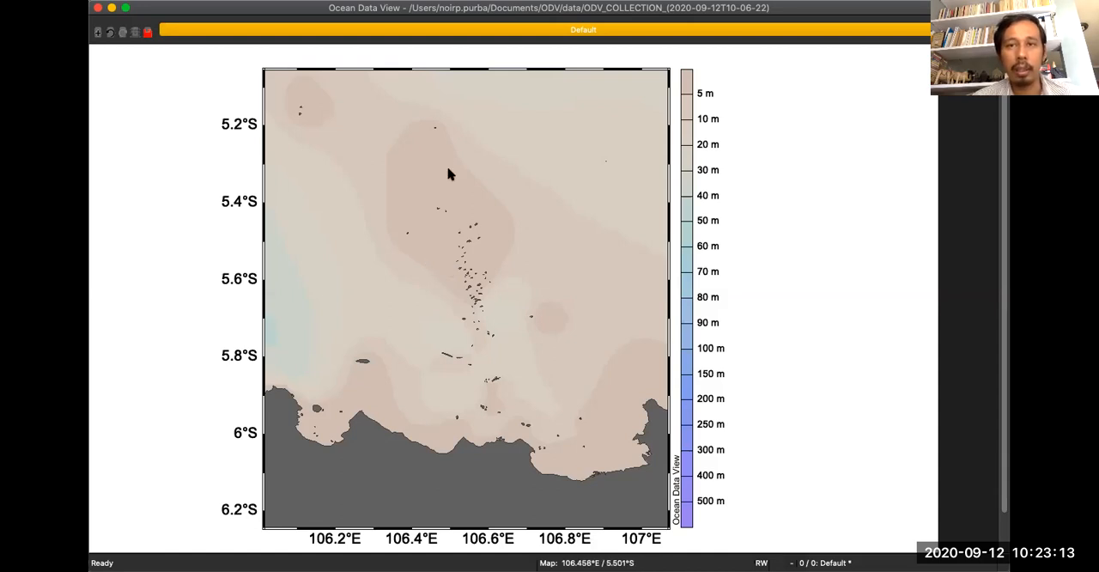
Reset the map to the global view and save it as a JPEG image named "test" in the ODV data folder.
{"action": "right_click", "coordinate": [453, 135]}
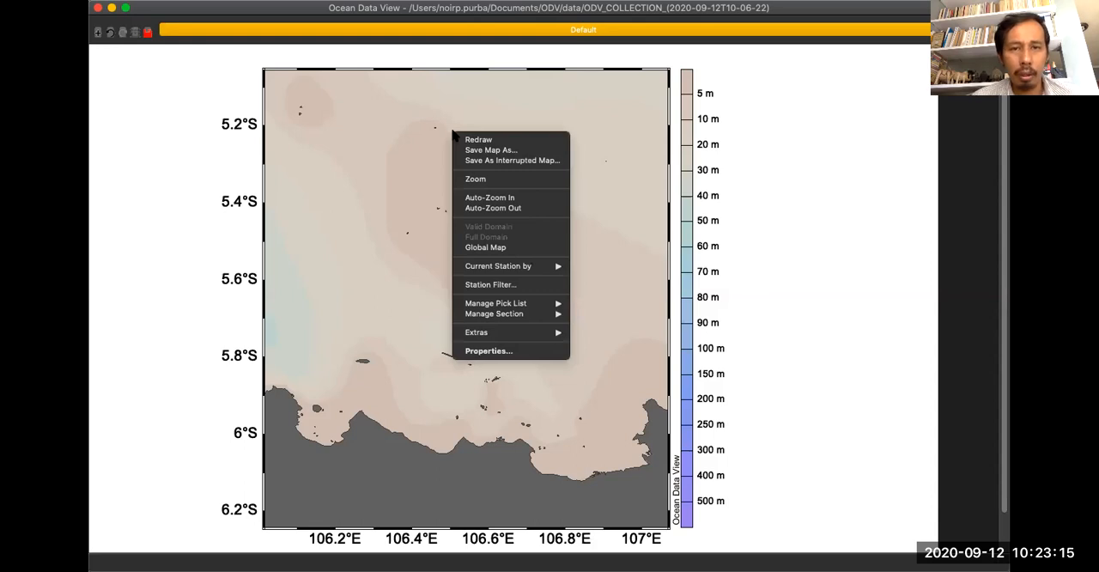
{"action": "left_click", "coordinate": [504, 251]}
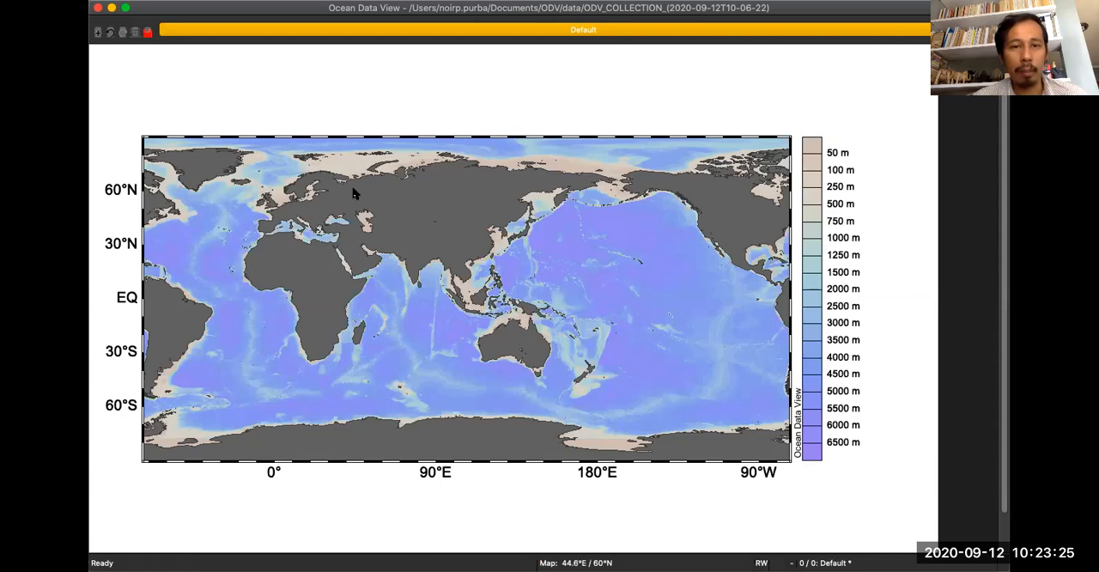
{"action": "right_click", "coordinate": [380, 152]}
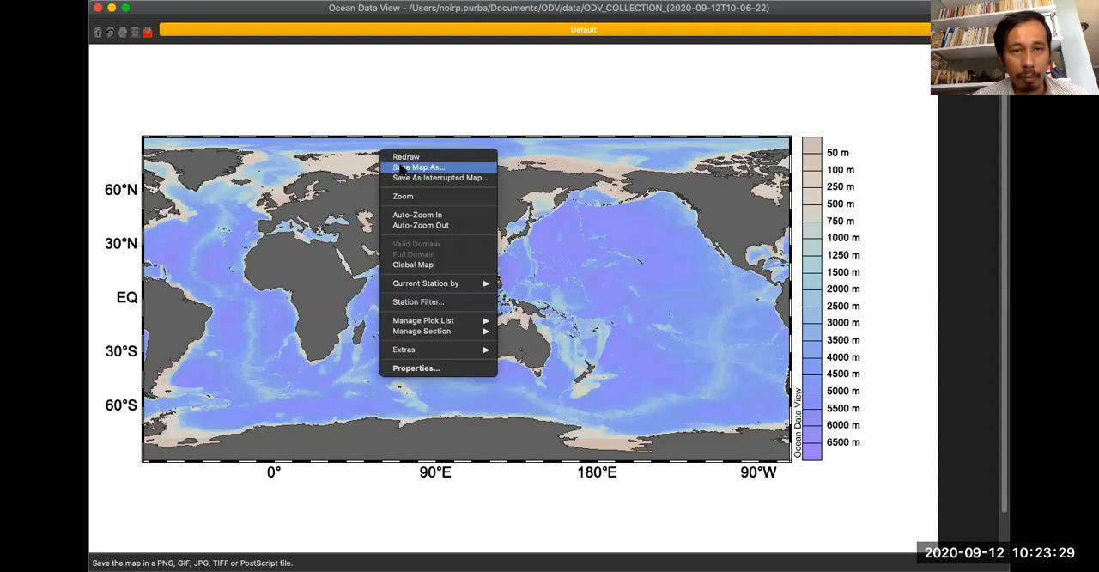
{"action": "left_click", "coordinate": [400, 168]}
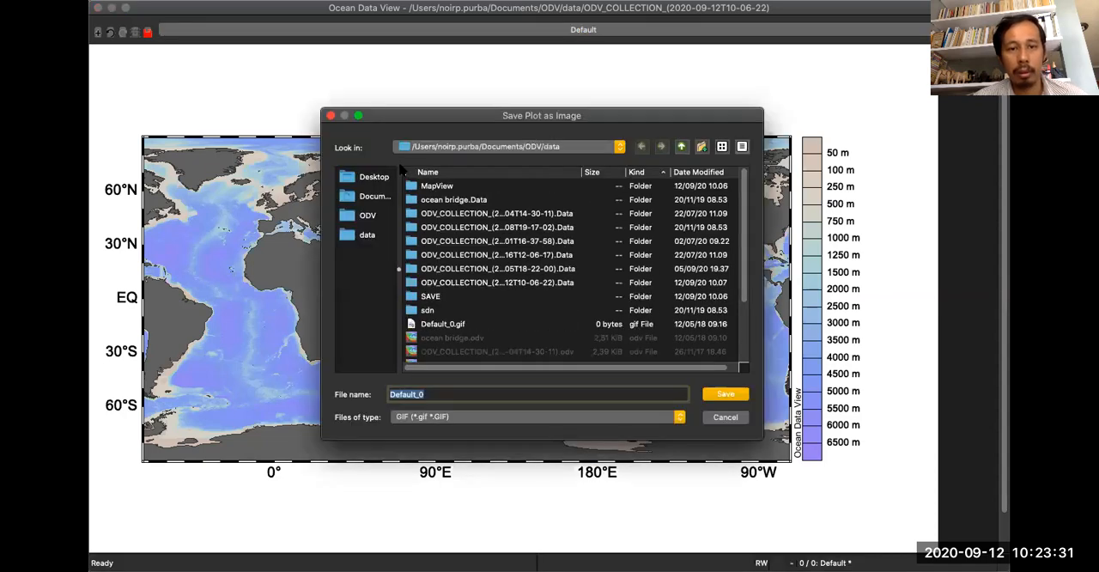
{"action": "left_click", "coordinate": [444, 418]}
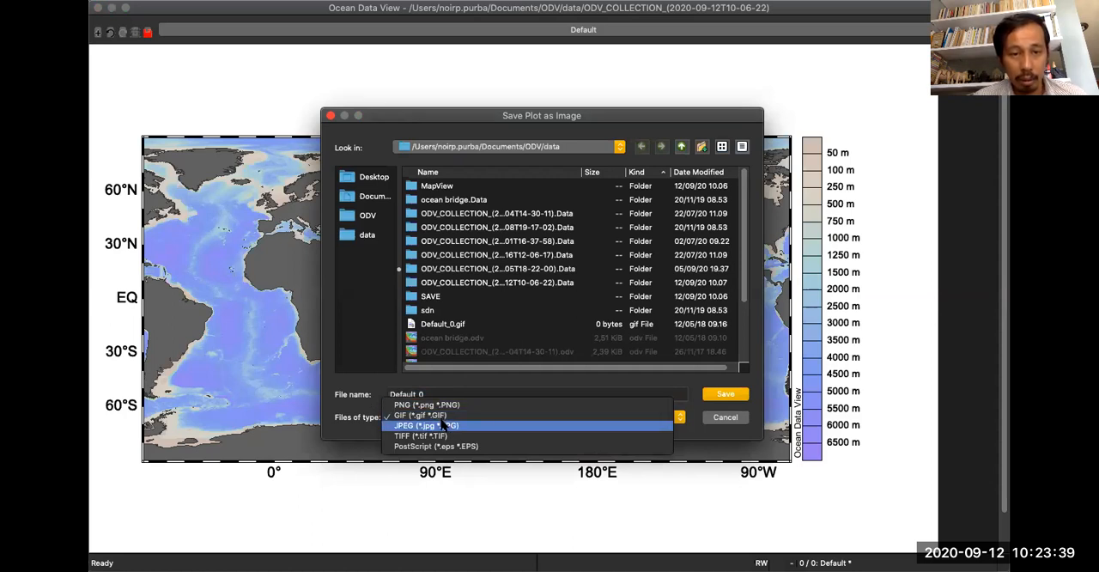
{"action": "left_click", "coordinate": [444, 425]}
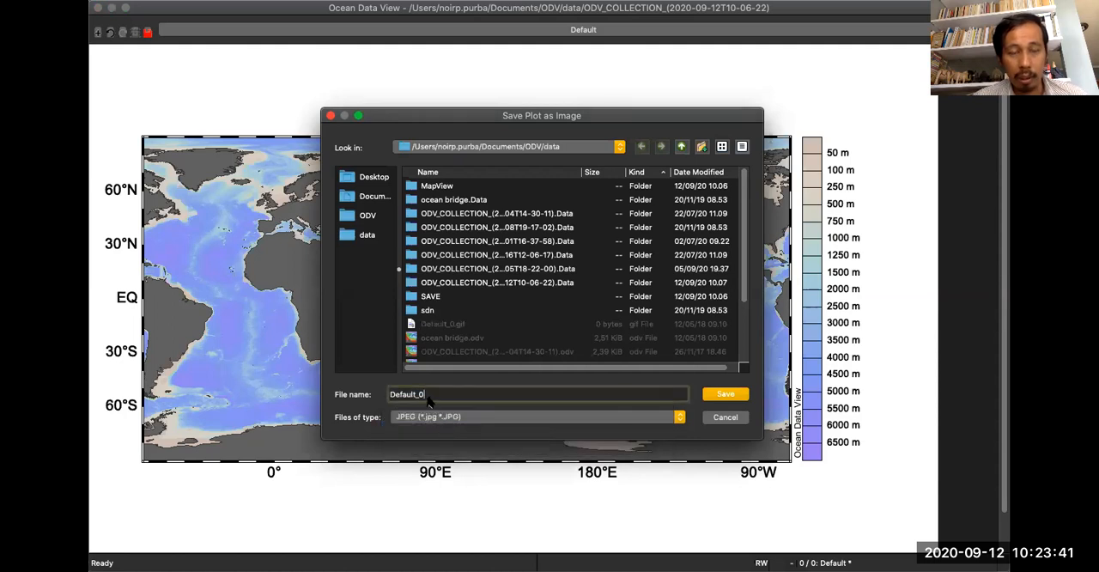
{"action": "left_click_drag", "start_coordinate": [427, 396], "coordinate": [307, 388]}
{"action": "type", "text": "test"}
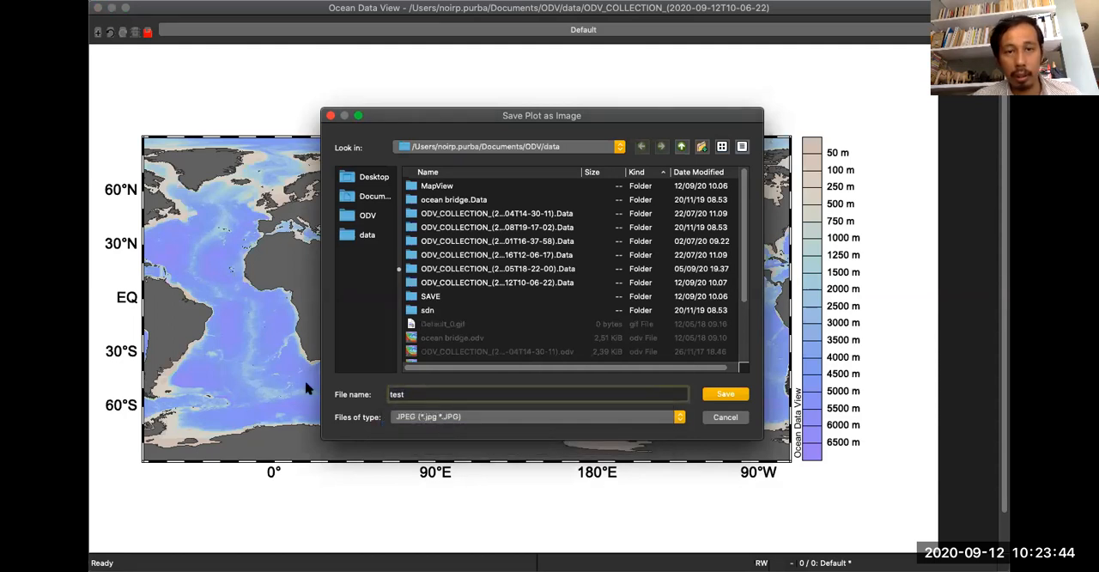
{"action": "left_click", "coordinate": [715, 395]}
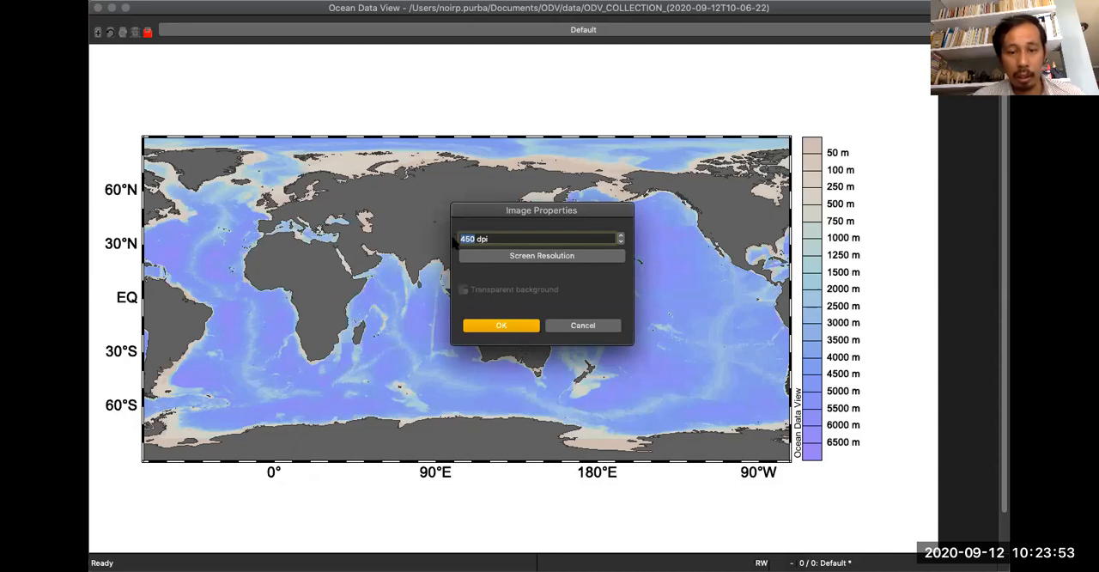
Set the image resolution to 450 dpi and finish the map export.
{"action": "type", "text": "50"}
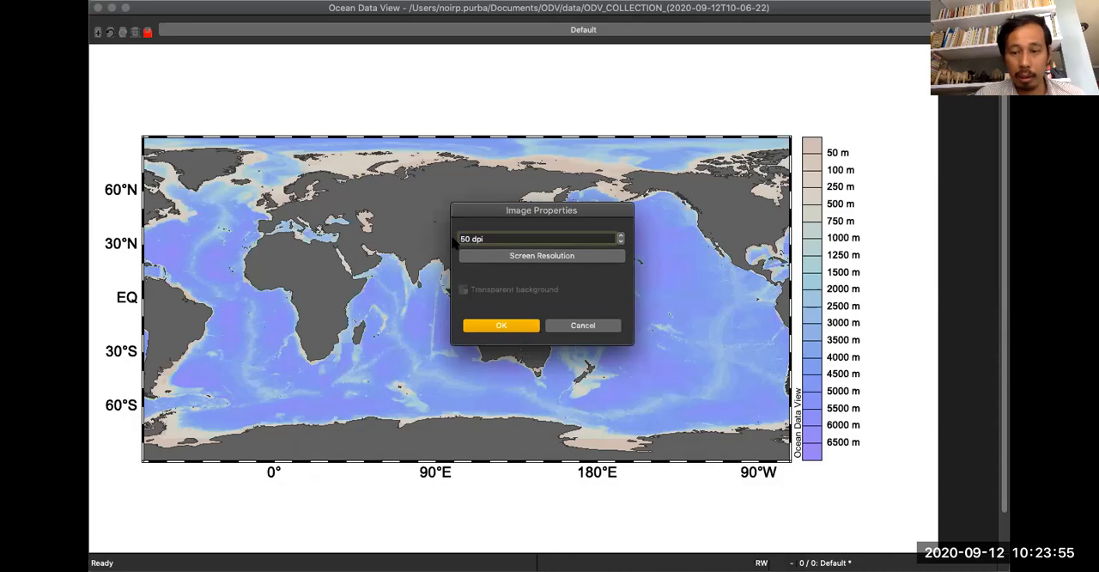
{"action": "key", "text": "BackSpace"}
{"action": "key", "text": "BackSpace"}
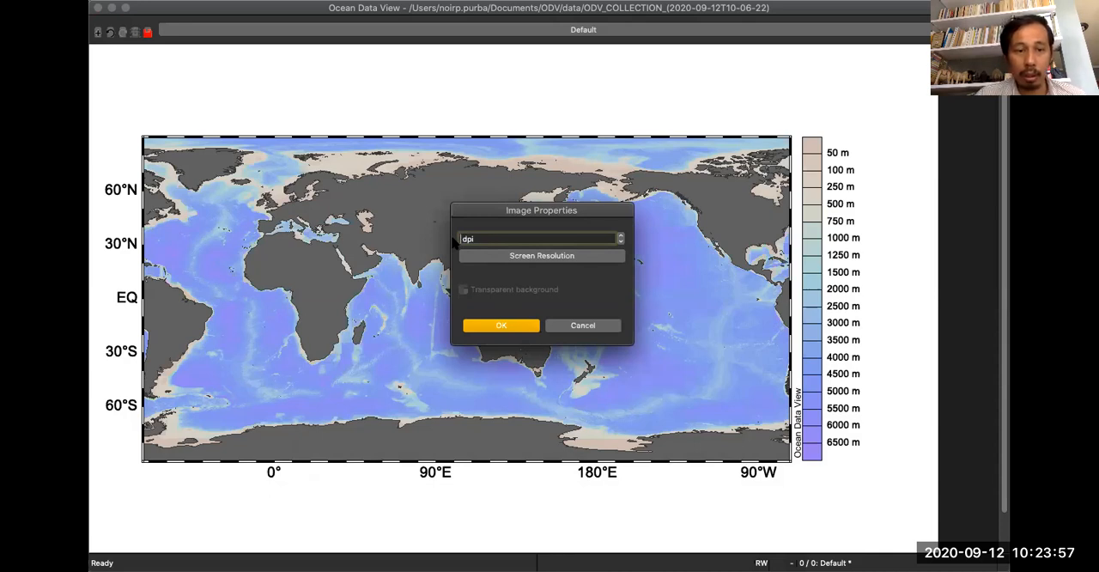
{"action": "type", "text": "450"}
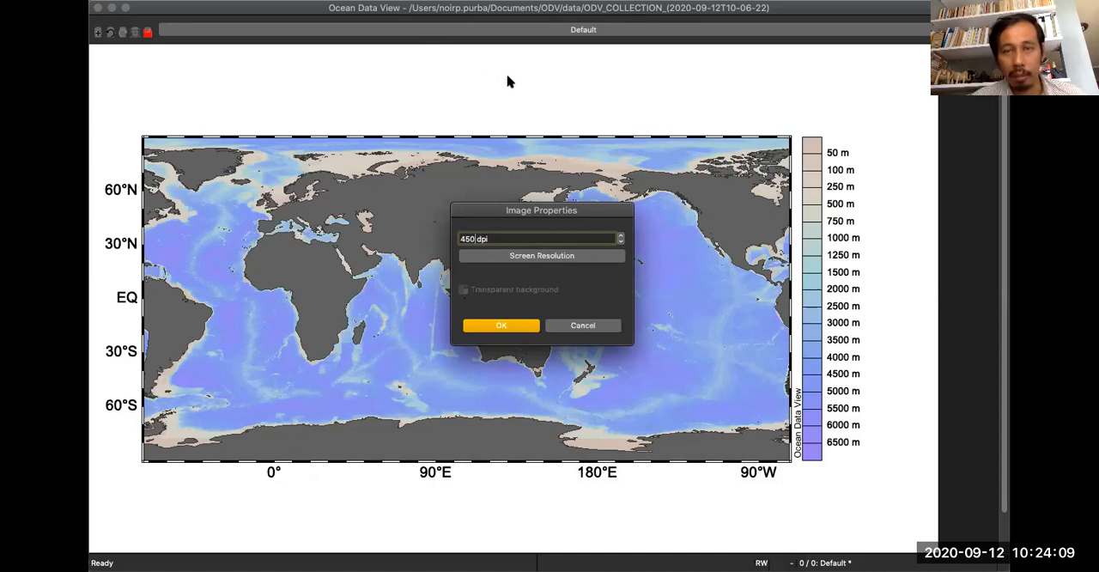
{"action": "left_click", "coordinate": [525, 327]}
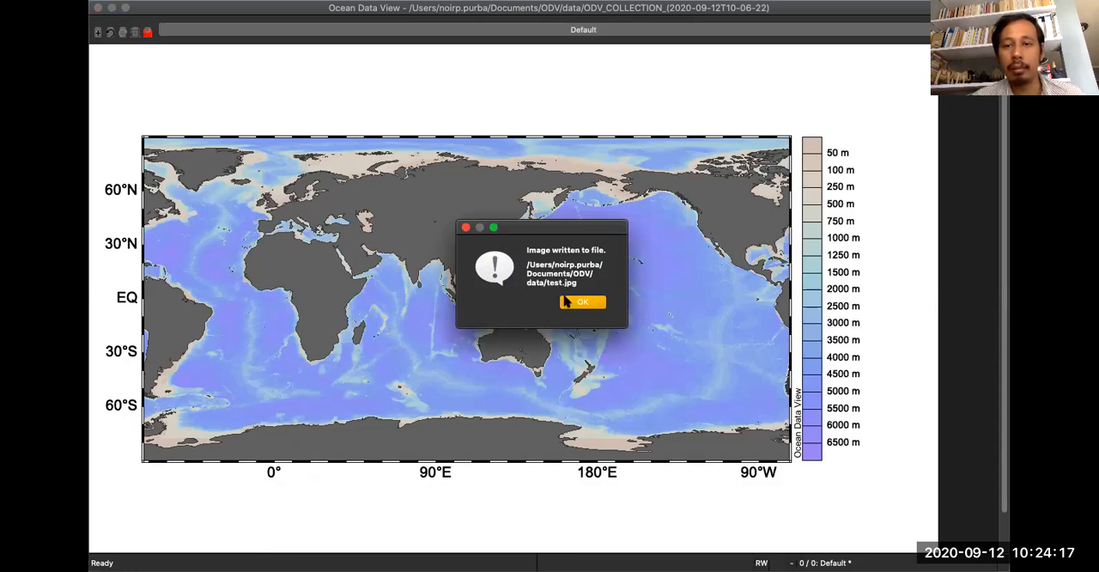
{"action": "left_click", "coordinate": [577, 304]}
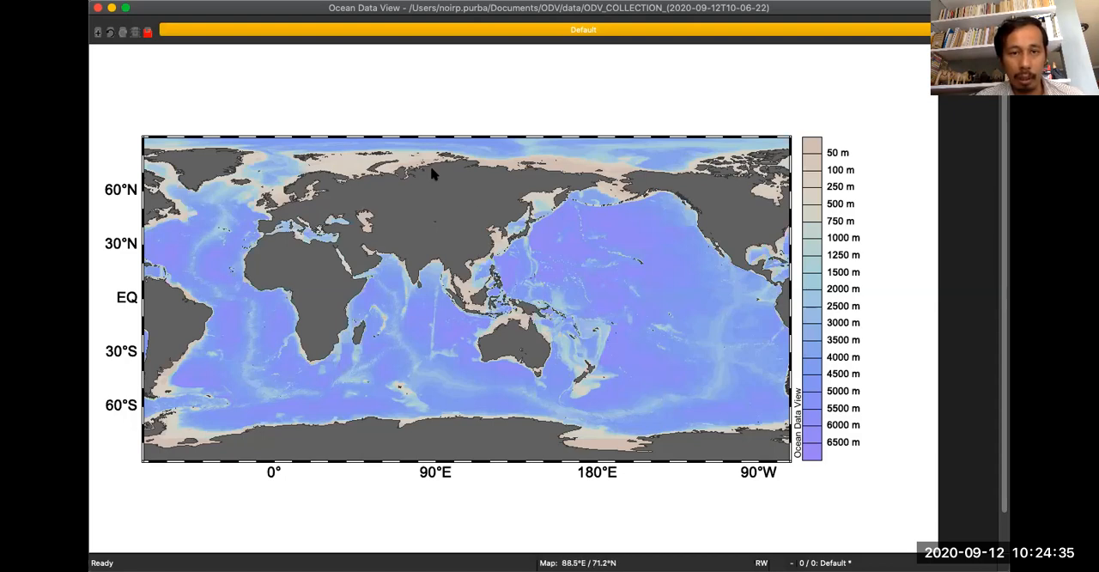
Examine the map properties for general settings, display style, domain, projection, layers and annotations, and close them without changes.
{"action": "right_click", "coordinate": [453, 205]}
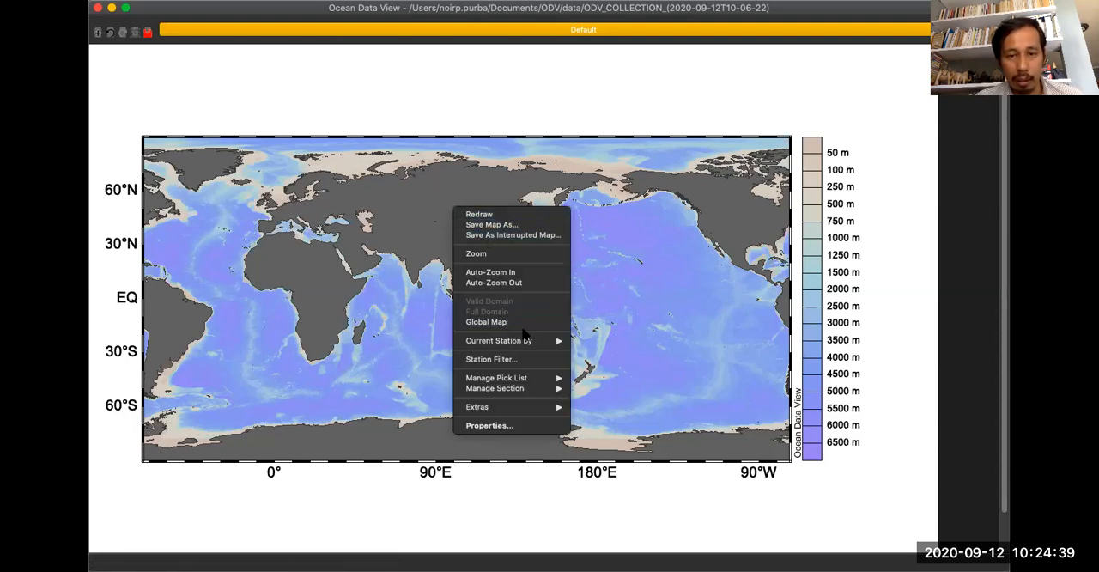
{"action": "left_click", "coordinate": [513, 426]}
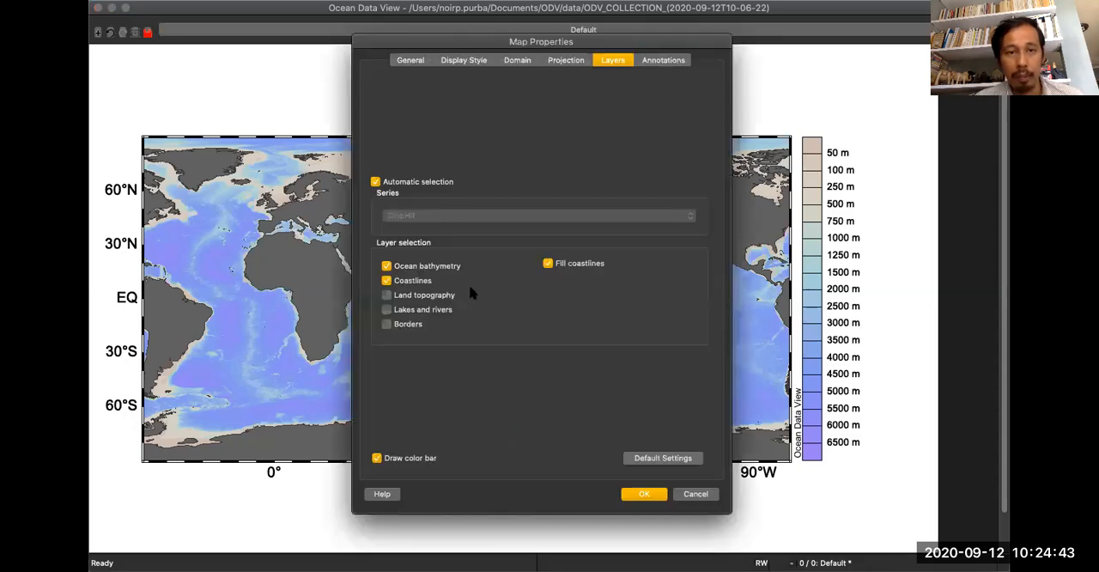
{"action": "left_click", "coordinate": [412, 61]}
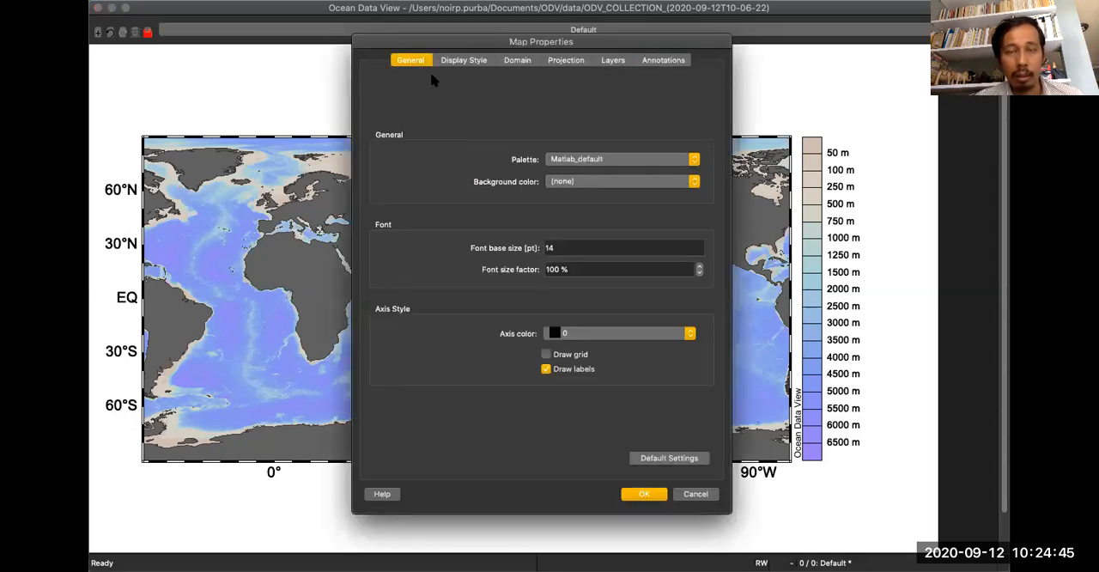
{"action": "left_click", "coordinate": [465, 60]}
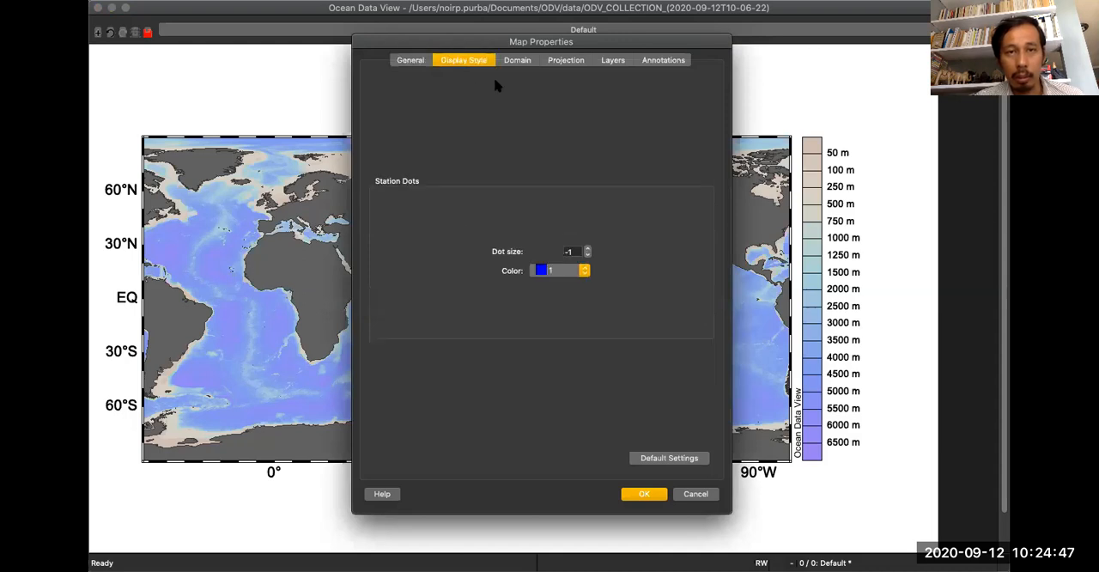
{"action": "left_click", "coordinate": [516, 61]}
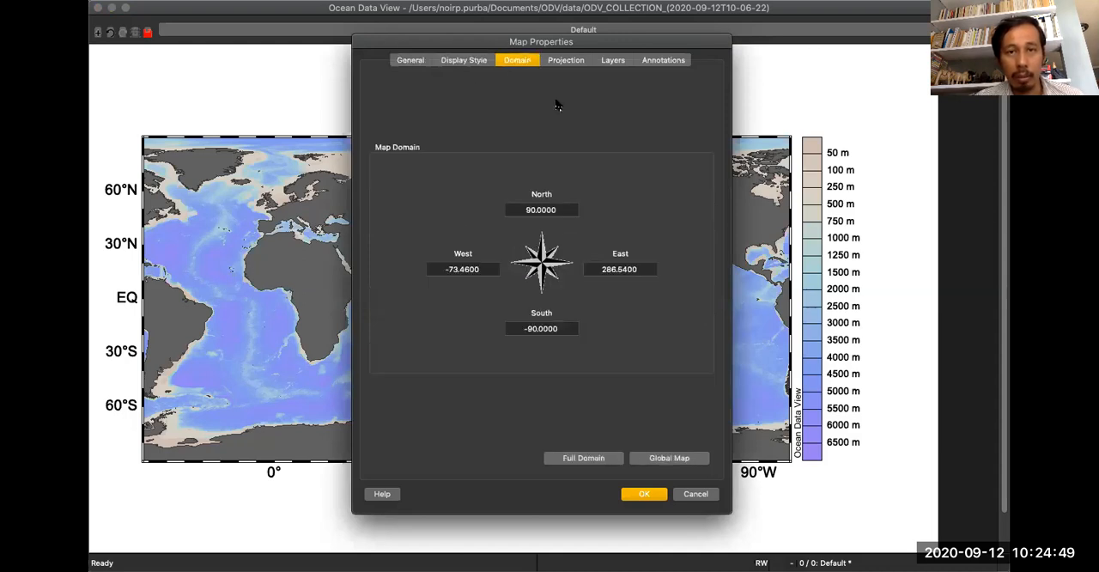
{"action": "left_click", "coordinate": [574, 61]}
{"action": "left_click", "coordinate": [615, 62]}
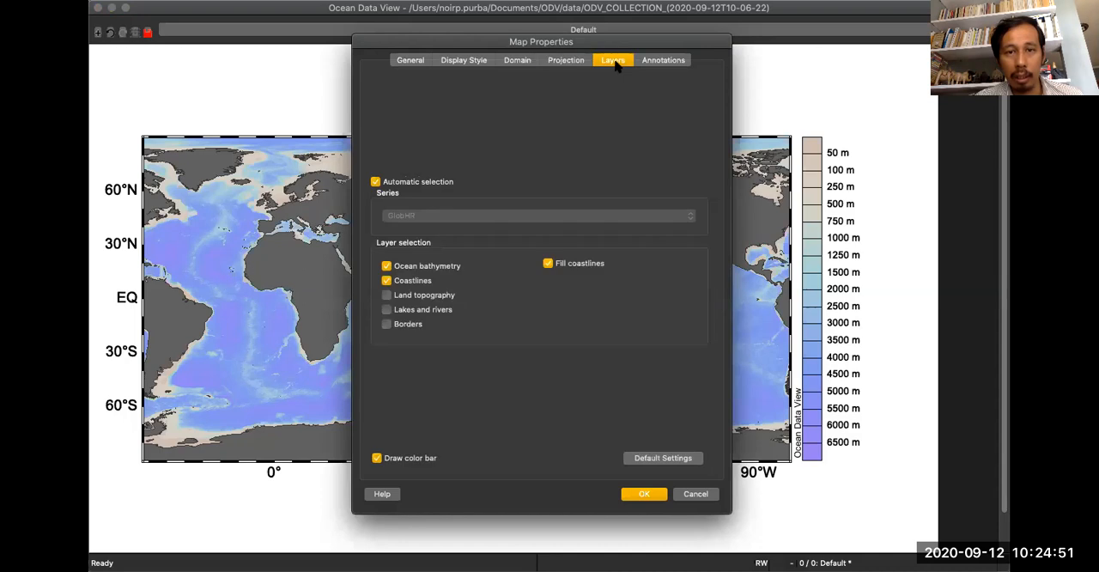
{"action": "left_click", "coordinate": [651, 61]}
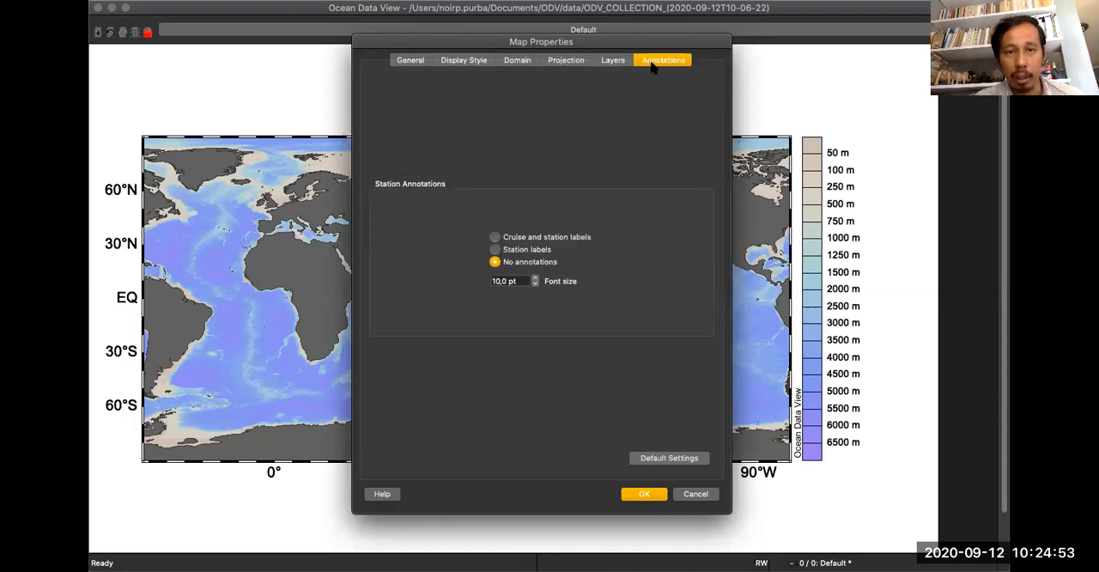
{"action": "left_click", "coordinate": [620, 62]}
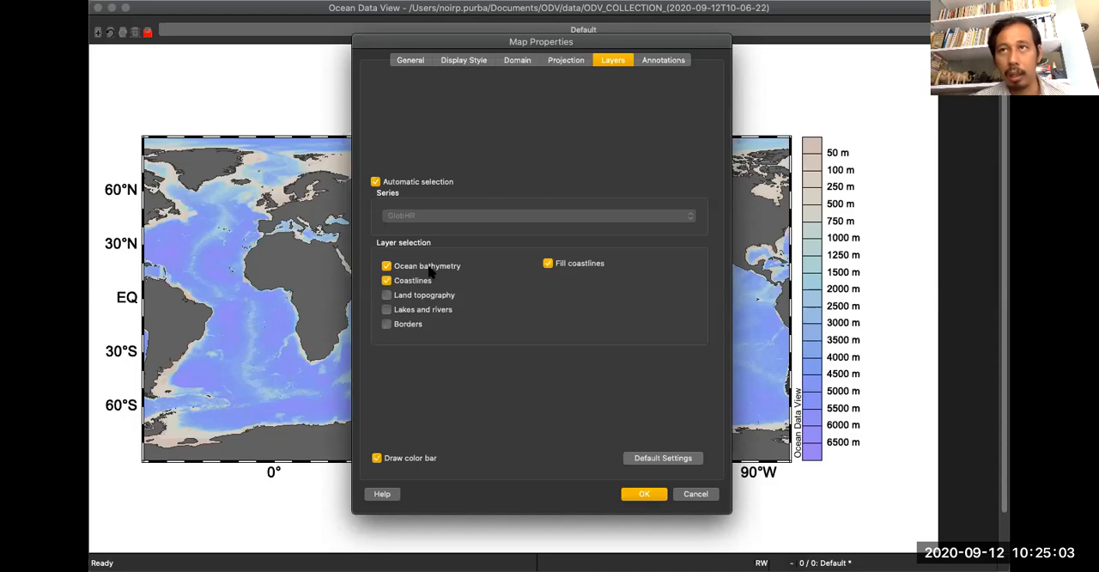
{"action": "left_click", "coordinate": [700, 494]}
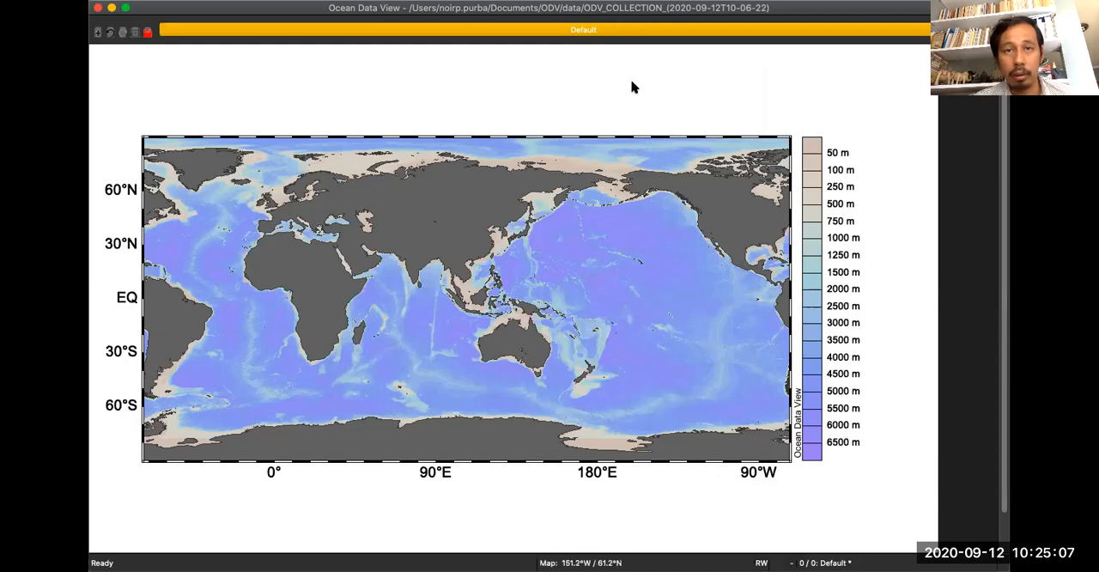